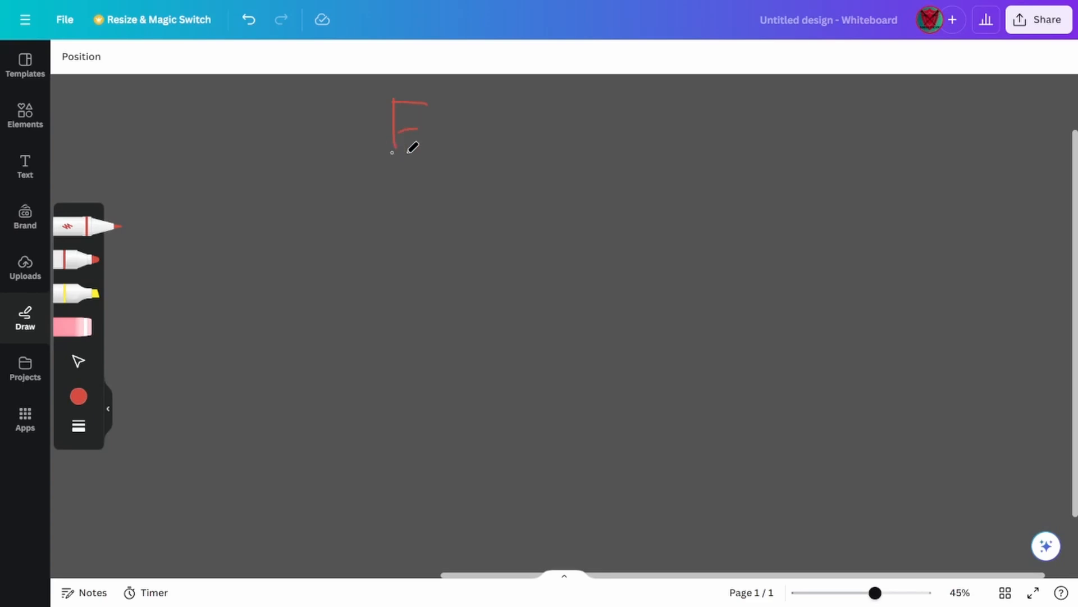
- Finish handwriting the red heading EP2 and write the row numbers 1, 2 and 3 beneath it
{"action": "left_click_drag", "start_coordinate": [466, 106], "coordinate": [458, 149]}
{"action": "mouse_move", "coordinate": [464, 102]}
{"action": "left_mouse_down"}
{"action": "mouse_move", "coordinate": [461, 130]}
{"action": "mouse_move", "coordinate": [545, 153]}
{"action": "left_mouse_up"}
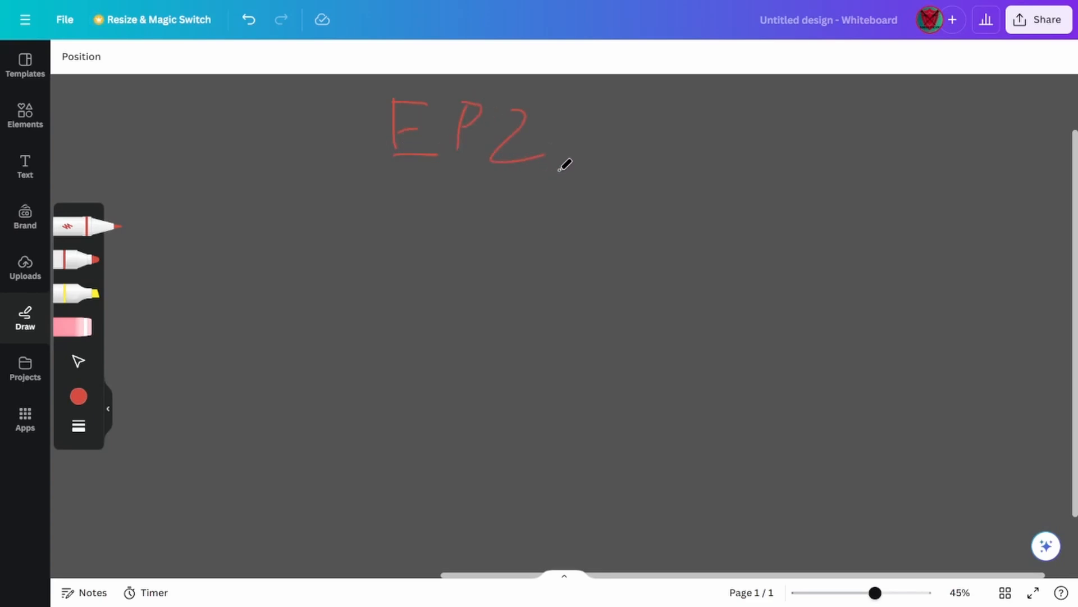
{"action": "left_click_drag", "start_coordinate": [249, 200], "coordinate": [240, 253]}
{"action": "left_click_drag", "start_coordinate": [231, 310], "coordinate": [293, 351]}
{"action": "mouse_move", "coordinate": [241, 415]}
{"action": "left_mouse_down"}
{"action": "mouse_move", "coordinate": [274, 438]}
{"action": "mouse_move", "coordinate": [238, 485]}
{"action": "left_mouse_up"}
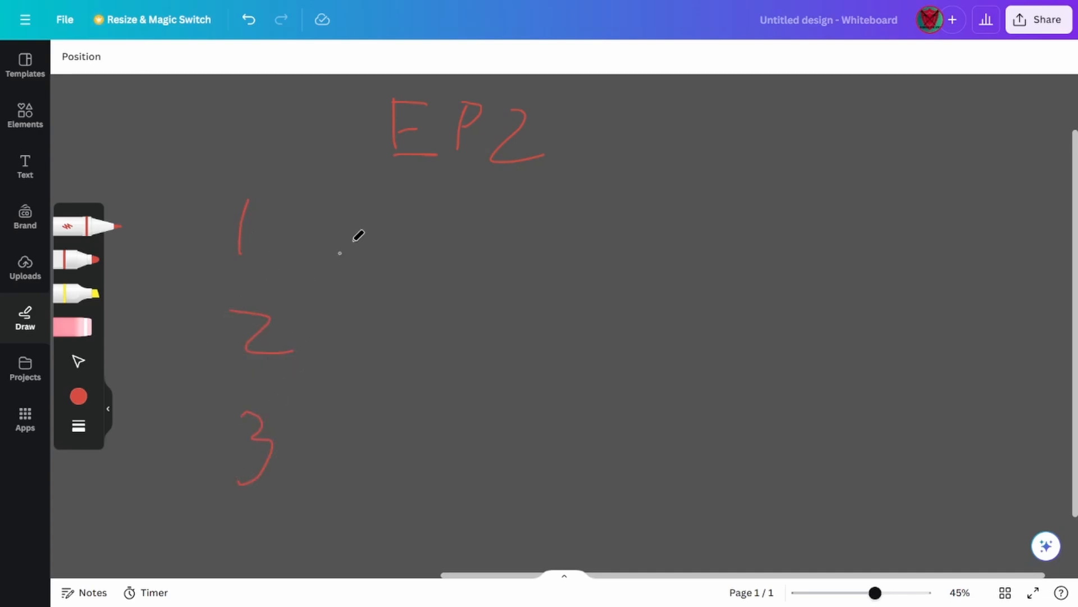
- Fill in the three numbered rows by hand, with "Colour" beside 1, an upward block arrow beside 2 and an entry beside 3
{"action": "mouse_move", "coordinate": [348, 213]}
{"action": "left_mouse_down"}
{"action": "mouse_move", "coordinate": [358, 239]}
{"action": "mouse_move", "coordinate": [376, 218]}
{"action": "mouse_move", "coordinate": [389, 261]}
{"action": "mouse_move", "coordinate": [421, 225]}
{"action": "mouse_move", "coordinate": [484, 253]}
{"action": "mouse_move", "coordinate": [518, 232]}
{"action": "mouse_move", "coordinate": [562, 253]}
{"action": "left_mouse_up"}
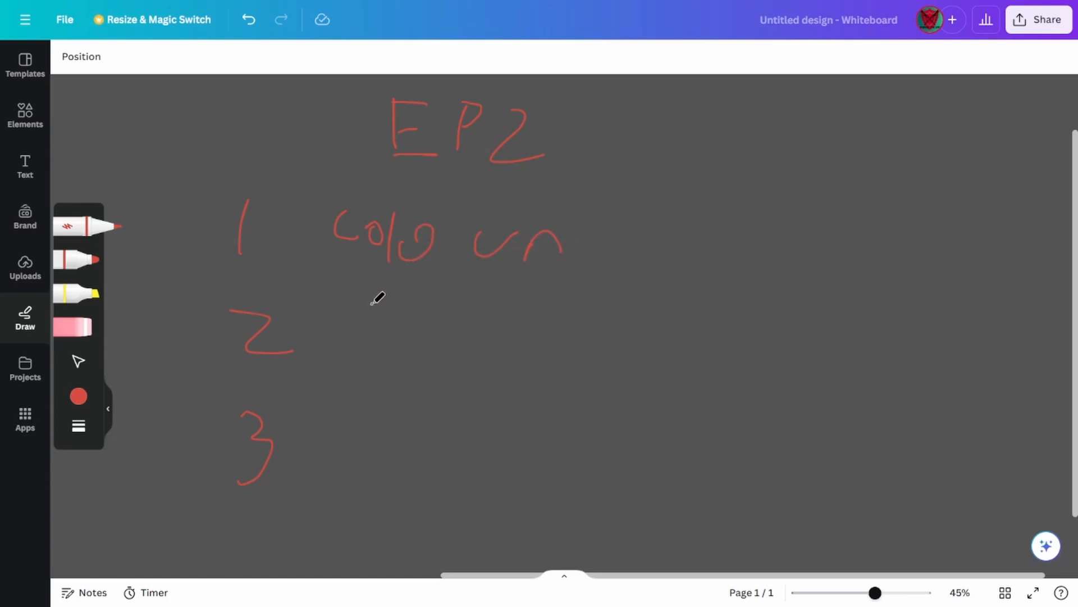
{"action": "mouse_move", "coordinate": [351, 327]}
{"action": "left_mouse_down"}
{"action": "mouse_move", "coordinate": [374, 301]}
{"action": "mouse_move", "coordinate": [387, 330]}
{"action": "mouse_move", "coordinate": [359, 348]}
{"action": "mouse_move", "coordinate": [369, 351]}
{"action": "mouse_move", "coordinate": [370, 330]}
{"action": "mouse_move", "coordinate": [388, 325]}
{"action": "mouse_move", "coordinate": [352, 365]}
{"action": "mouse_move", "coordinate": [370, 363]}
{"action": "mouse_move", "coordinate": [353, 356]}
{"action": "left_mouse_up"}
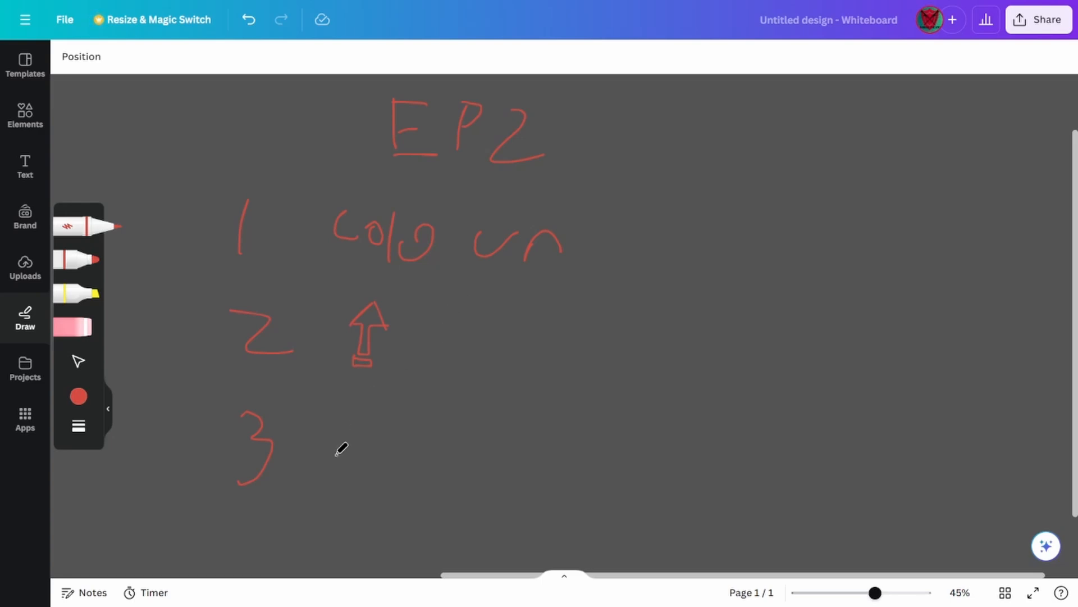
{"action": "left_click_drag", "start_coordinate": [365, 421], "coordinate": [325, 489]}
{"action": "mouse_move", "coordinate": [365, 422]}
{"action": "left_mouse_down"}
{"action": "mouse_move", "coordinate": [383, 493]}
{"action": "mouse_move", "coordinate": [410, 430]}
{"action": "mouse_move", "coordinate": [442, 501]}
{"action": "mouse_move", "coordinate": [419, 484]}
{"action": "mouse_move", "coordinate": [498, 498]}
{"action": "mouse_move", "coordinate": [532, 480]}
{"action": "left_mouse_up"}
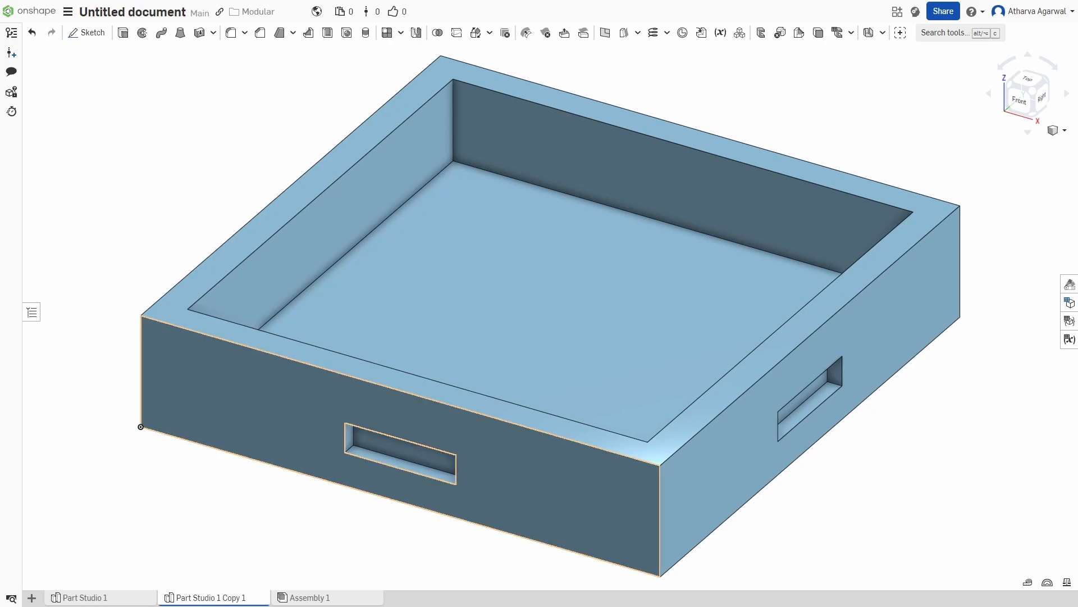
- Switch to Onshape and set Part 1's appearance in Part Studio 1 Copy 1 to dark grey #666359
{"action": "left_click", "coordinate": [1070, 284]}
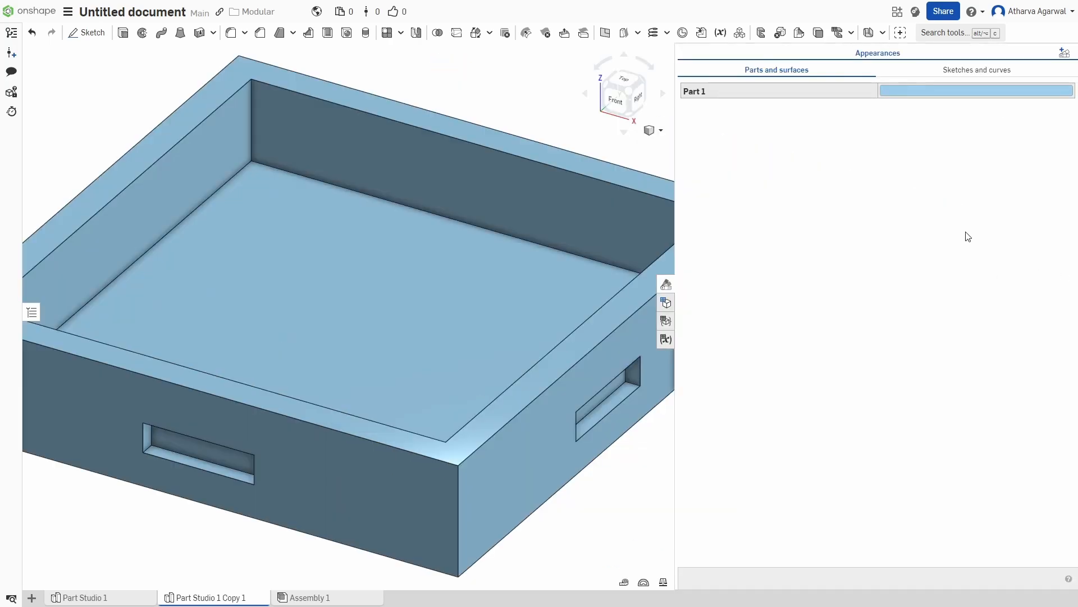
{"action": "left_click", "coordinate": [965, 87]}
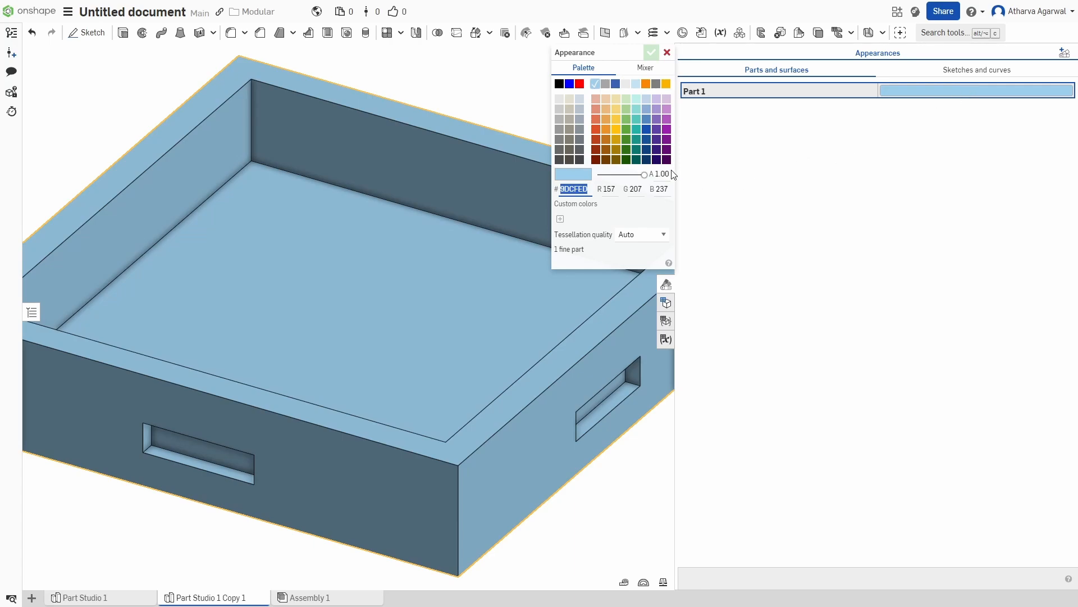
{"action": "left_click", "coordinate": [616, 138]}
{"action": "left_click", "coordinate": [561, 149]}
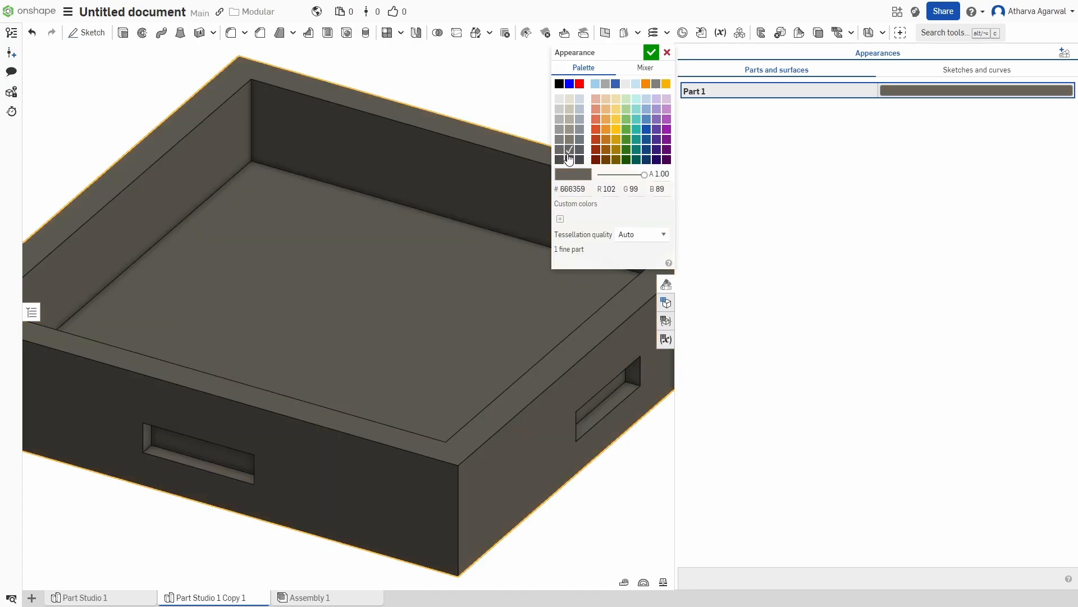
{"action": "left_click", "coordinate": [561, 139]}
{"action": "left_click", "coordinate": [571, 131]}
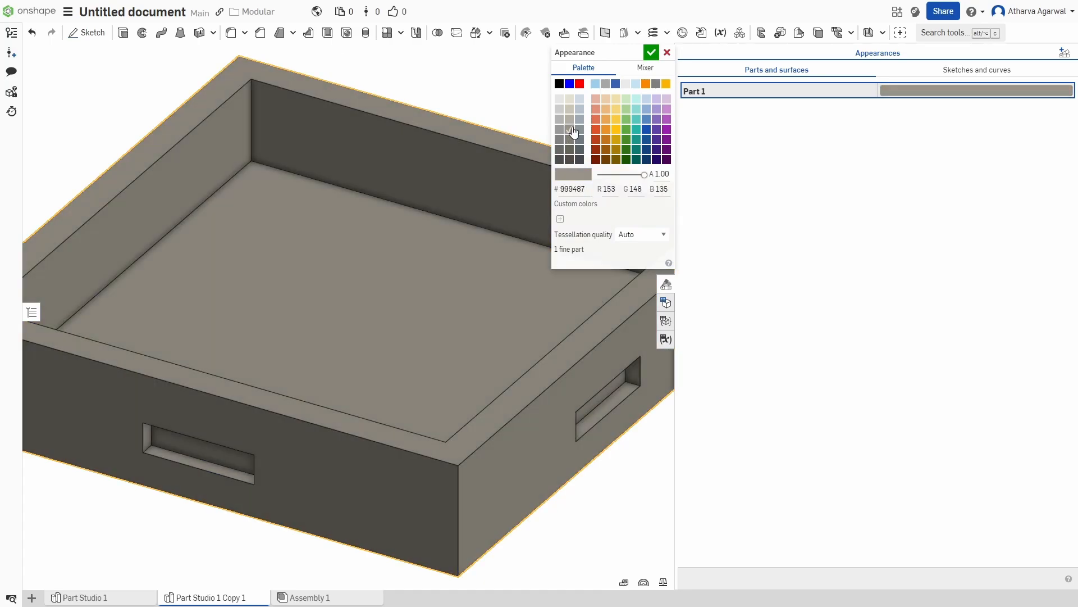
{"action": "left_click", "coordinate": [571, 160]}
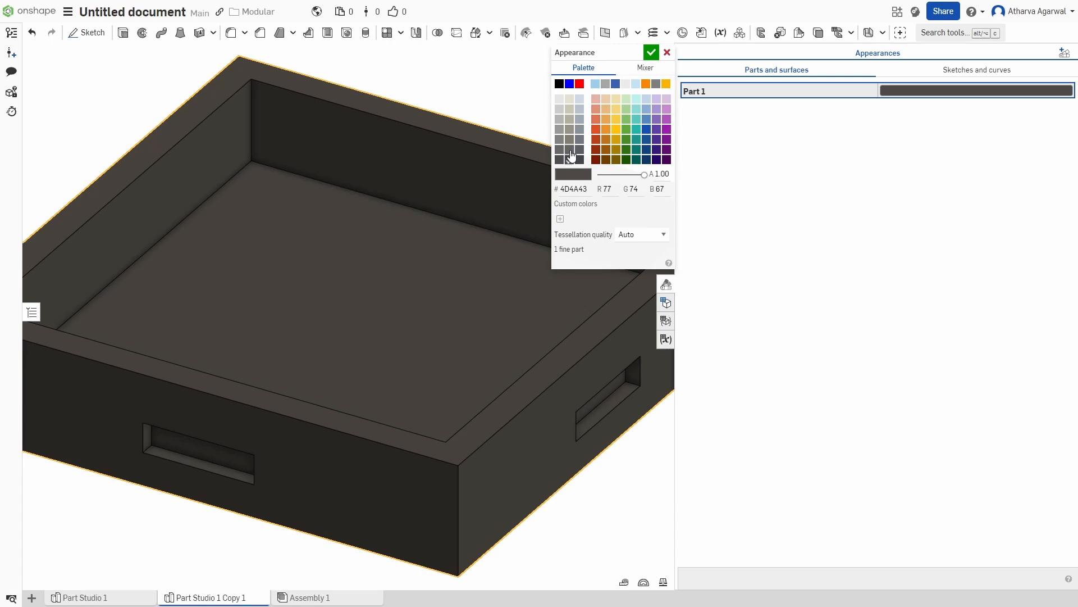
{"action": "left_click", "coordinate": [571, 150]}
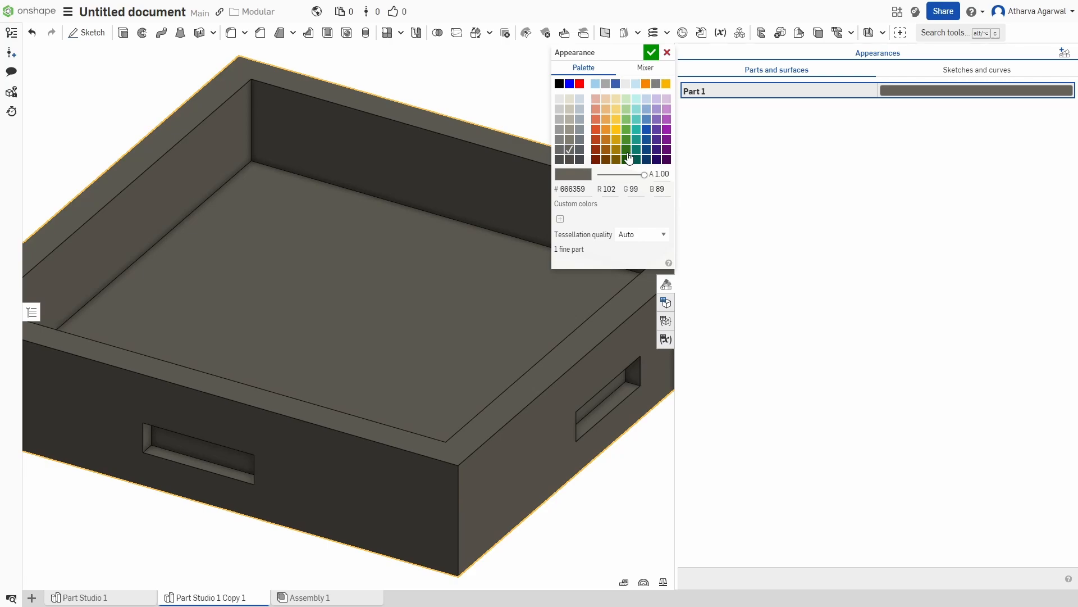
{"action": "left_click", "coordinate": [651, 52]}
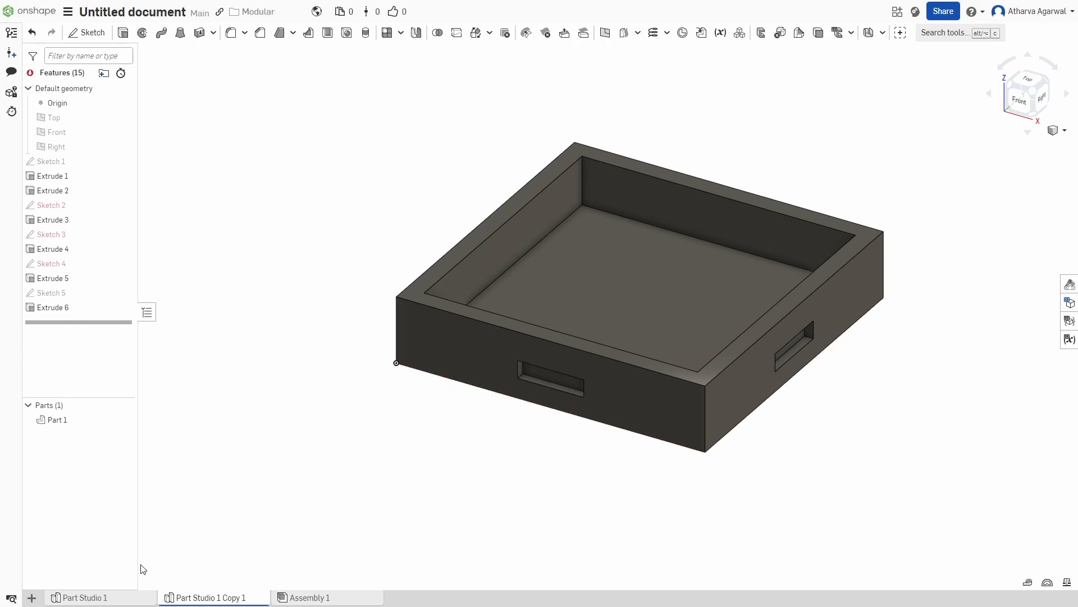
- Review the settings of Fillet 1 and Face blend 1 on the tray in Part Studio 1, including the blend's two side faces
{"action": "mouse_move", "coordinate": [84, 599]}
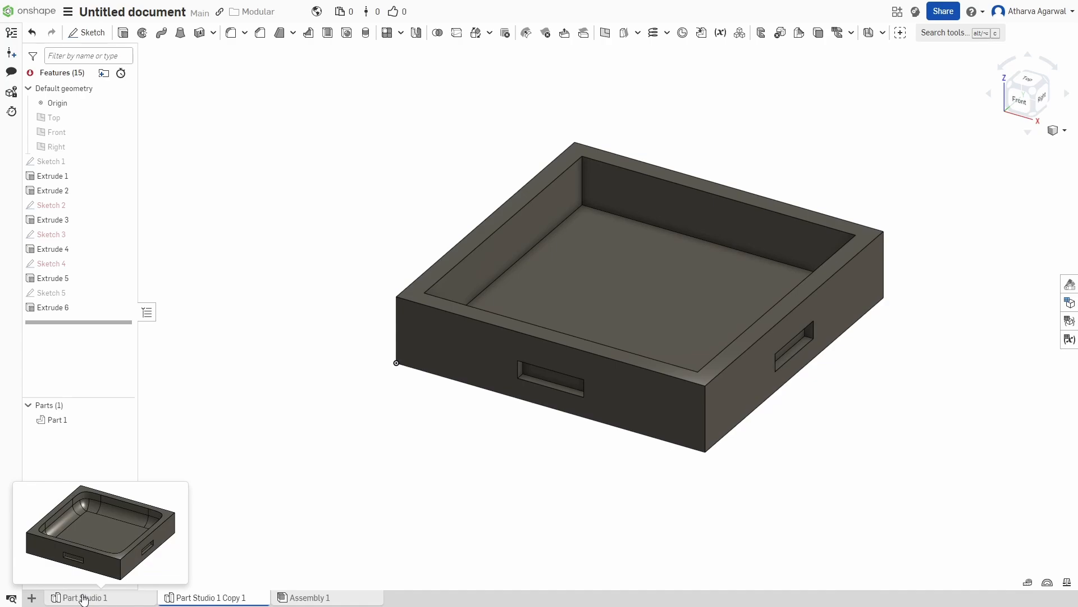
{"action": "left_click", "coordinate": [84, 599]}
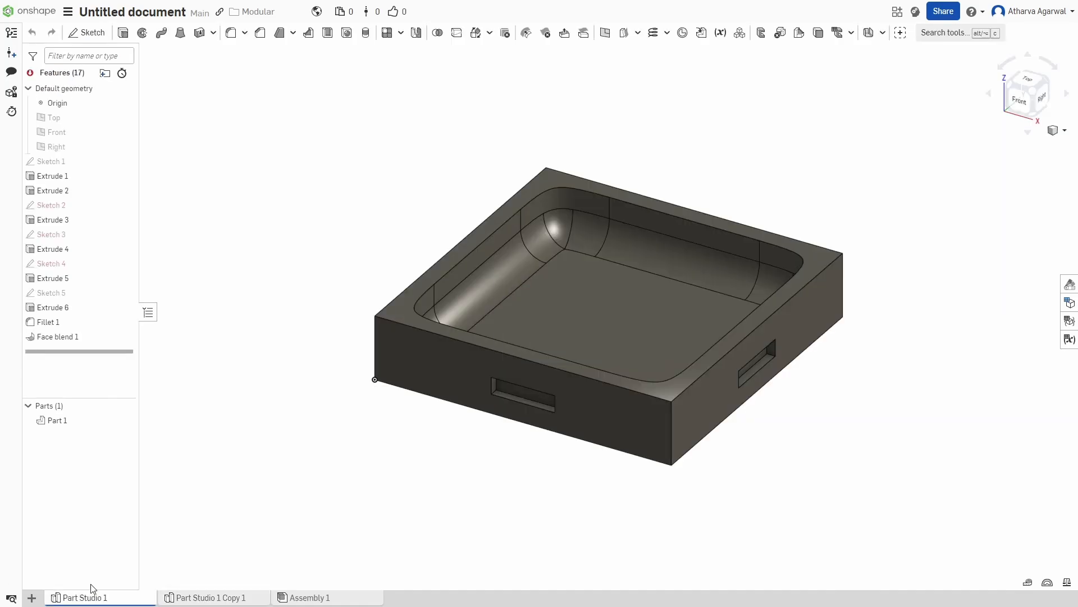
{"action": "left_click", "coordinate": [71, 325]}
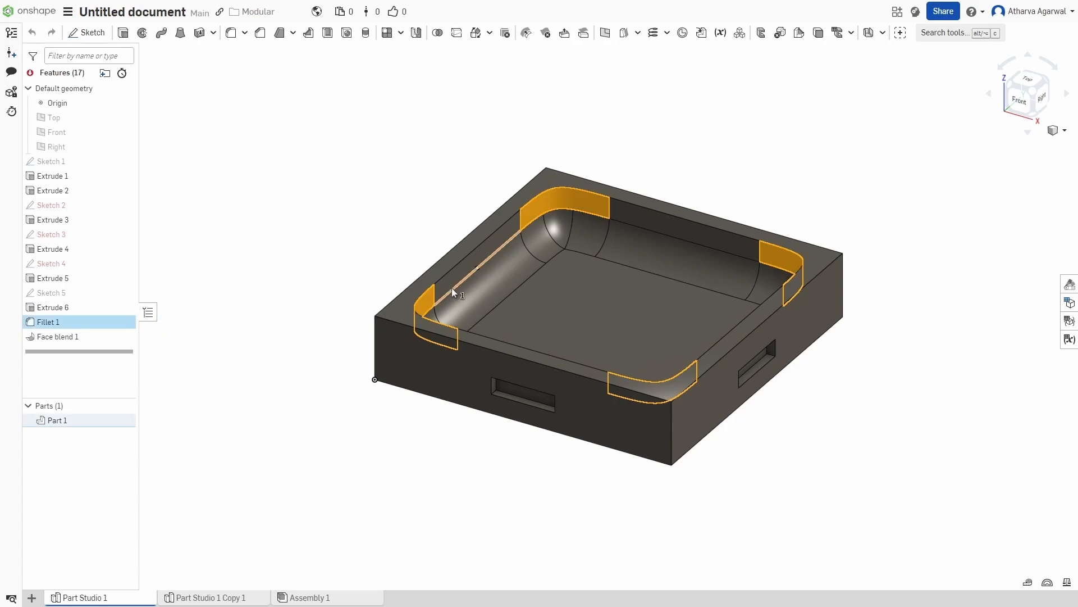
{"action": "double_click", "coordinate": [93, 322]}
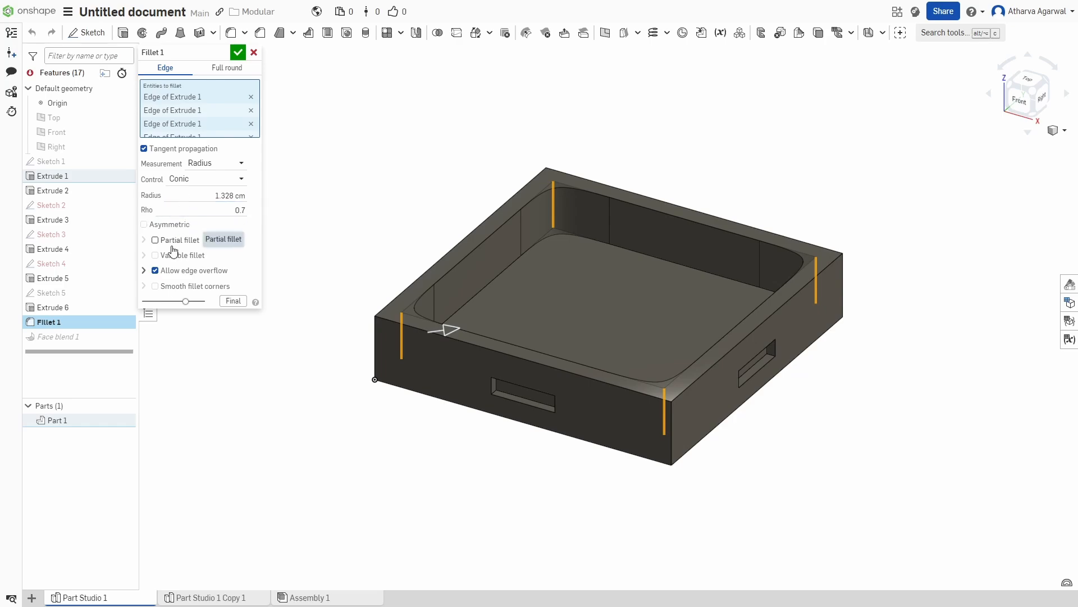
{"action": "double_click", "coordinate": [76, 335]}
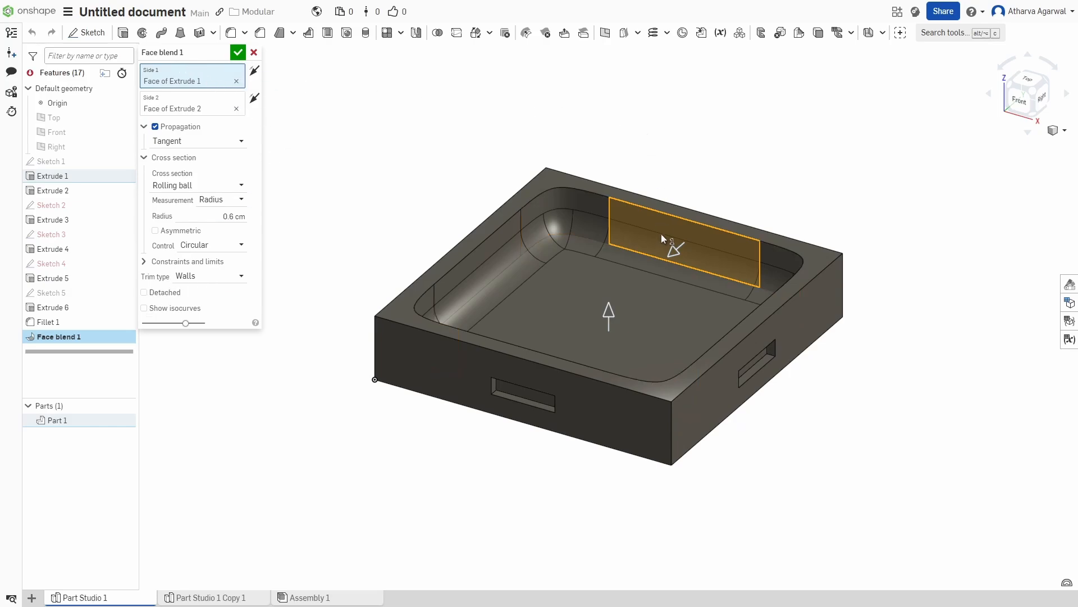
{"action": "left_click", "coordinate": [190, 103]}
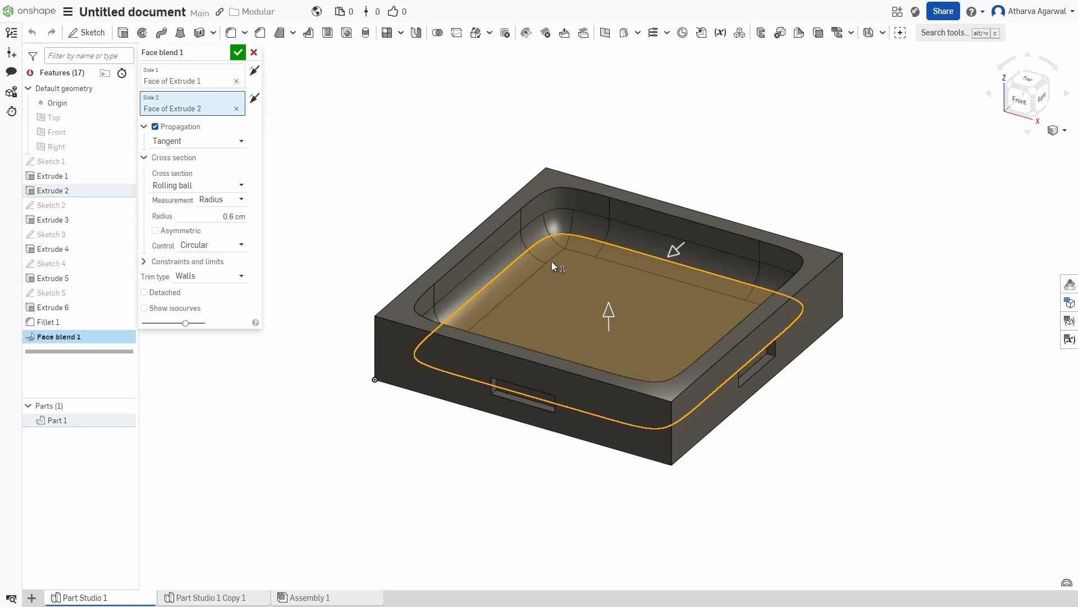
{"action": "left_click", "coordinate": [238, 53]}
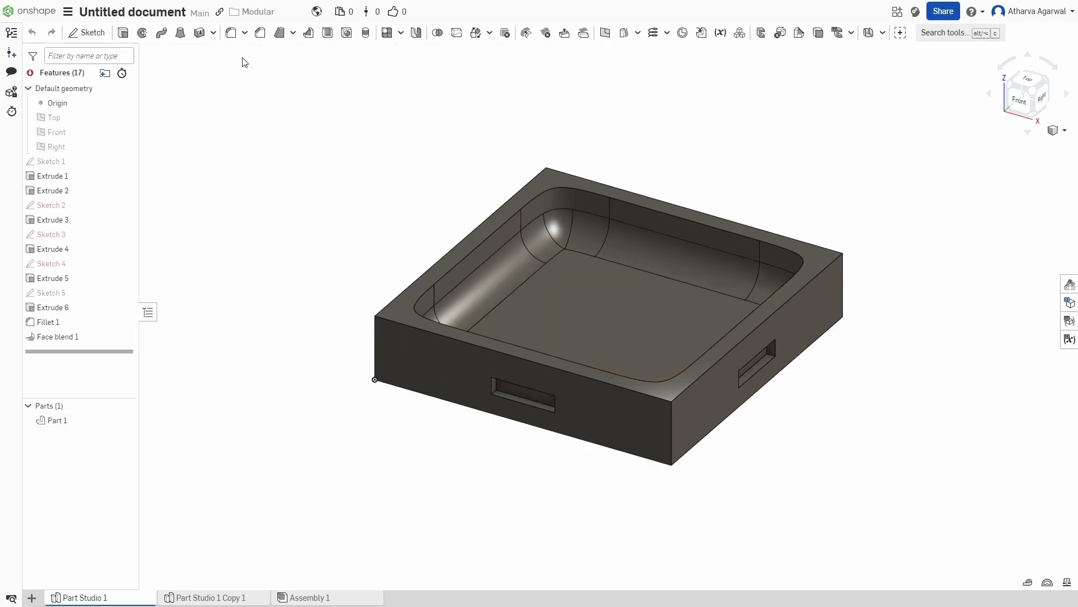
- Compare the sharp-cornered tray in Part Studio 1 Copy 1 with the rounded tray in Part Studio 1
{"action": "left_click", "coordinate": [216, 598]}
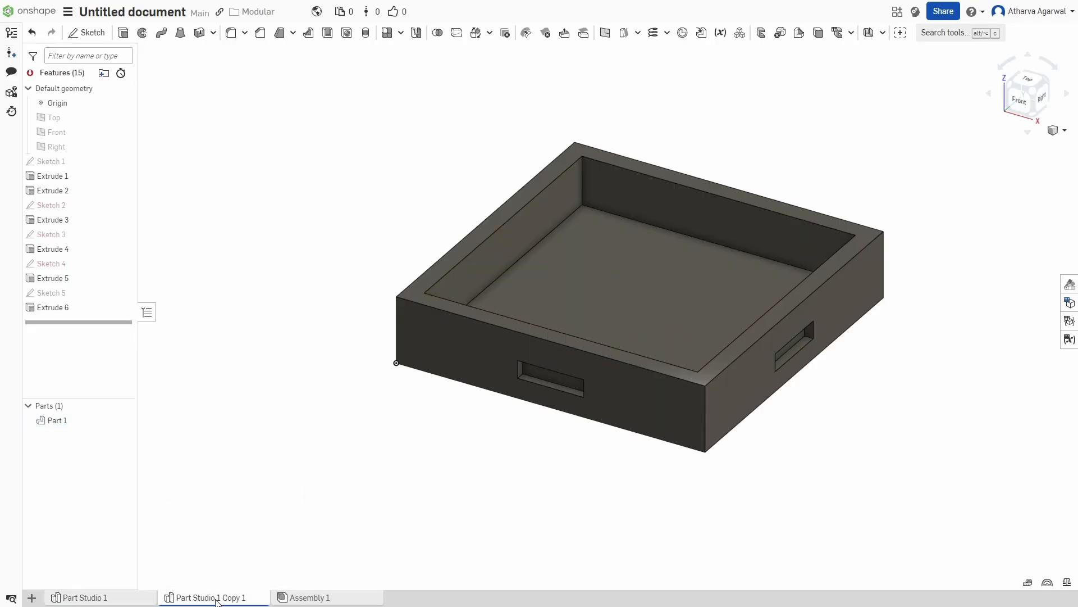
{"action": "left_click", "coordinate": [112, 599]}
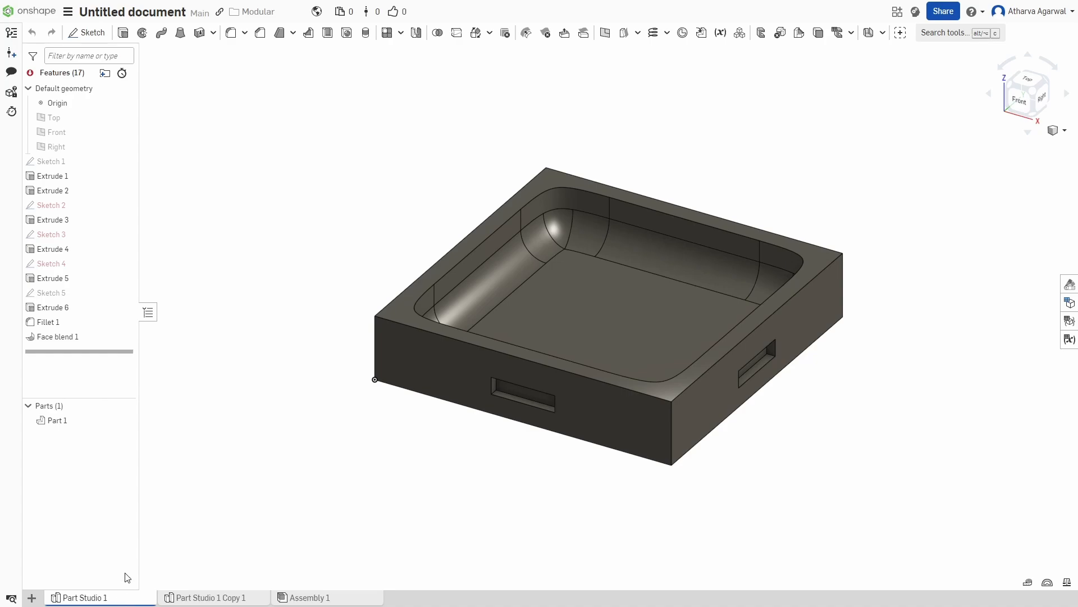
{"action": "left_click_drag", "start_coordinate": [327, 469], "coordinate": [349, 470]}
{"action": "right_click_drag", "start_coordinate": [348, 472], "coordinate": [401, 445]}
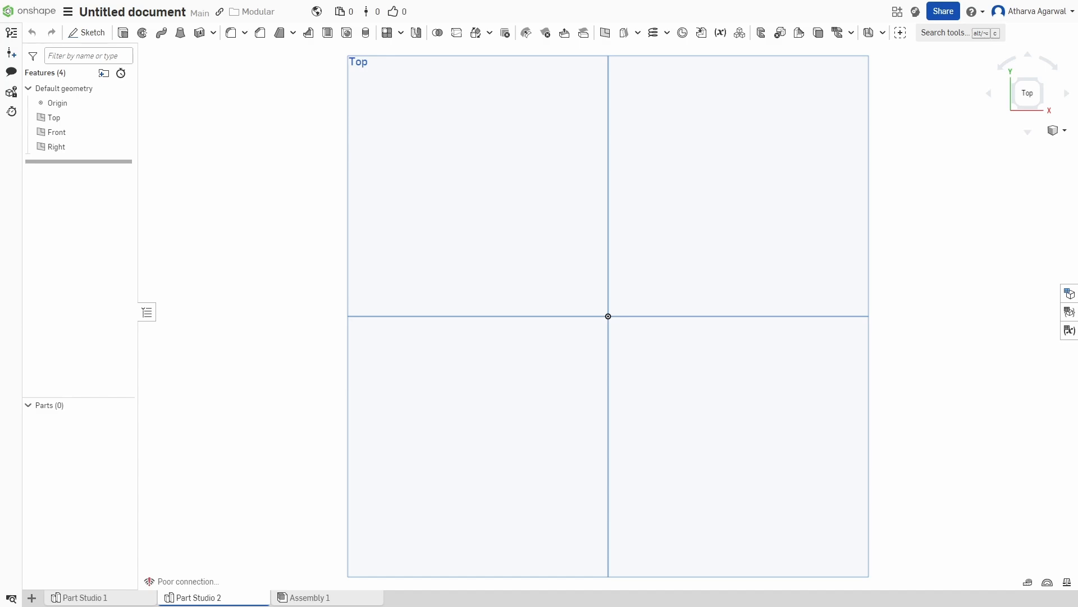
- Sketch a rectangle about 10.28 by 9.57 cm around the origin on the Top plane of Part Studio 2
{"action": "left_click", "coordinate": [87, 32]}
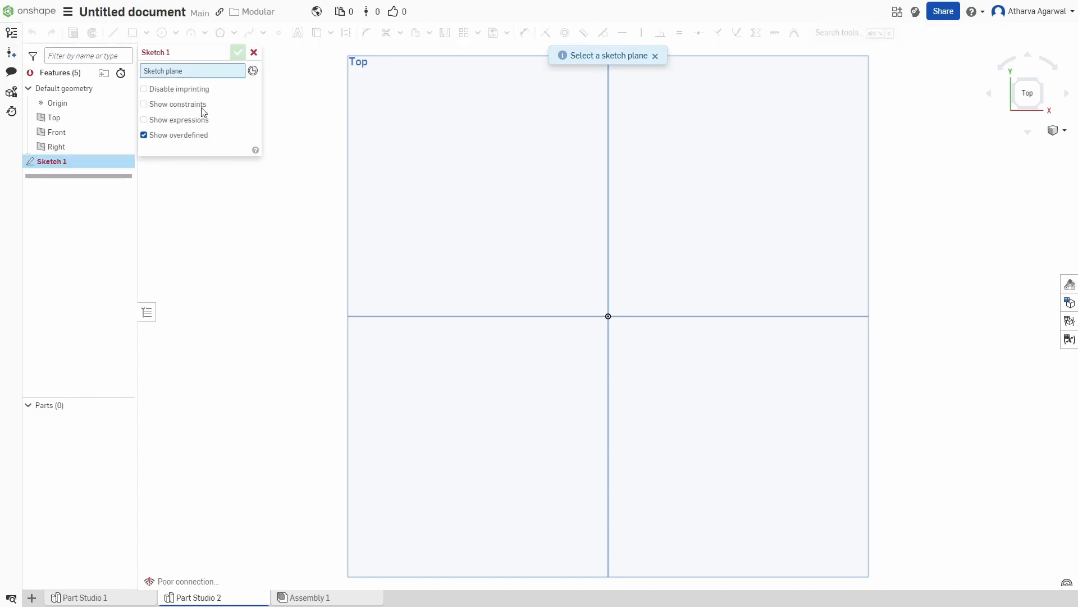
{"action": "left_click", "coordinate": [484, 240]}
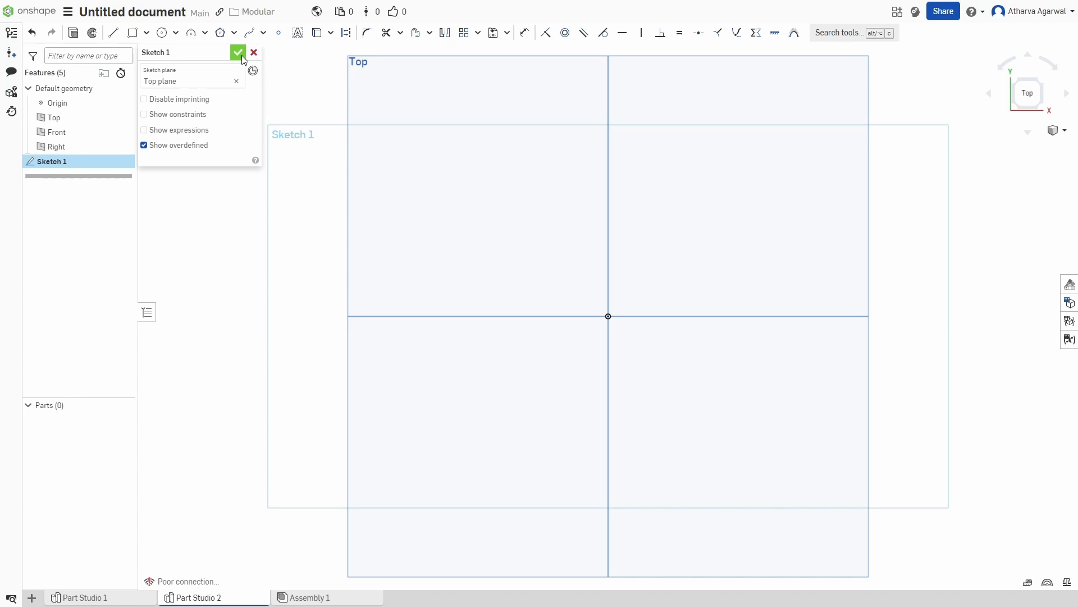
{"action": "left_click", "coordinate": [133, 32]}
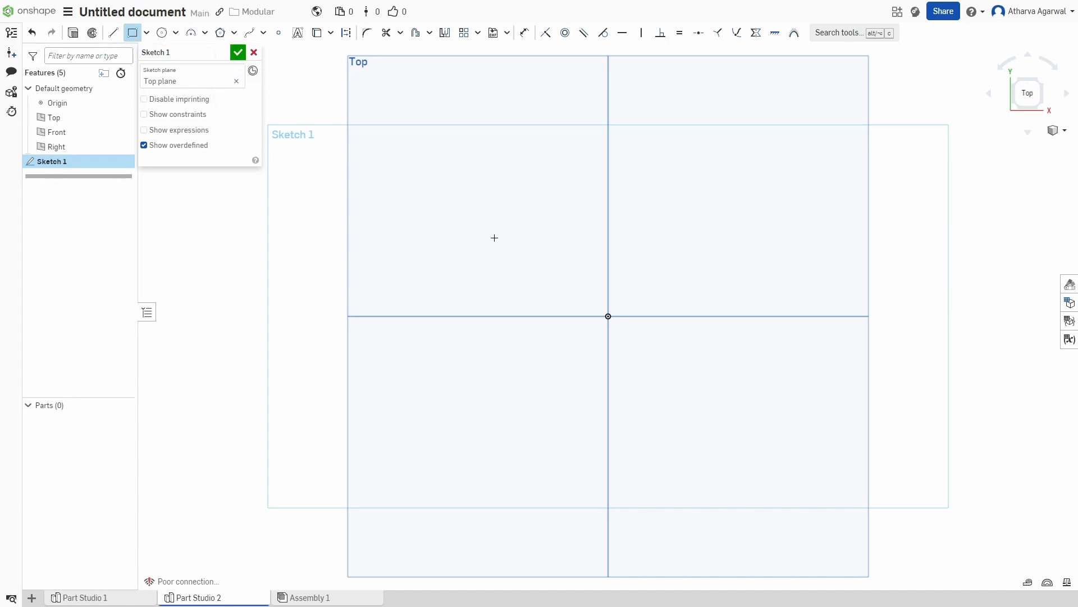
{"action": "left_click", "coordinate": [454, 201]}
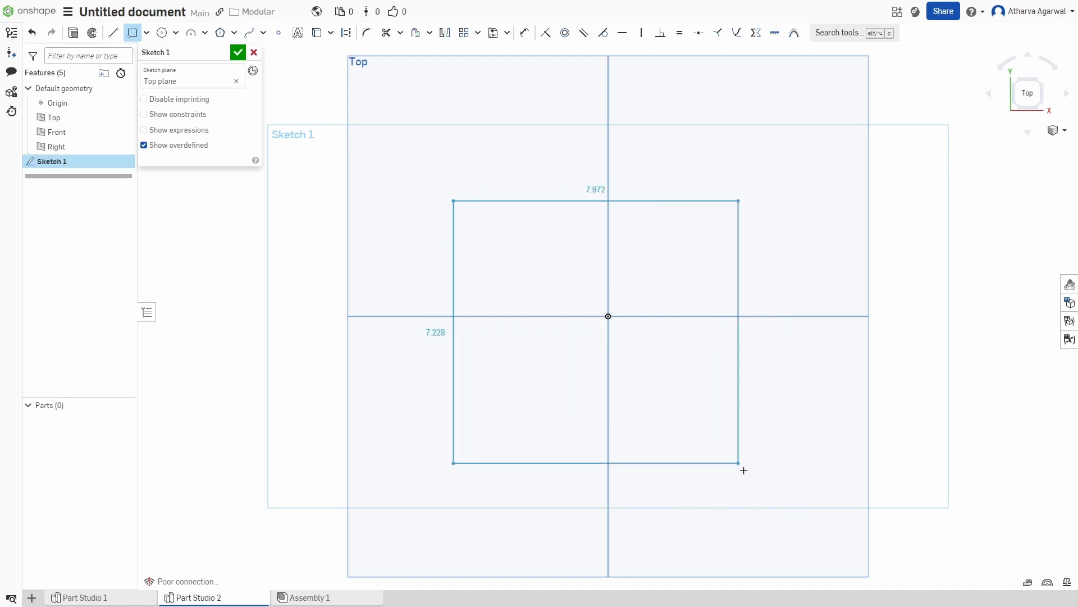
{"action": "left_click", "coordinate": [777, 483]}
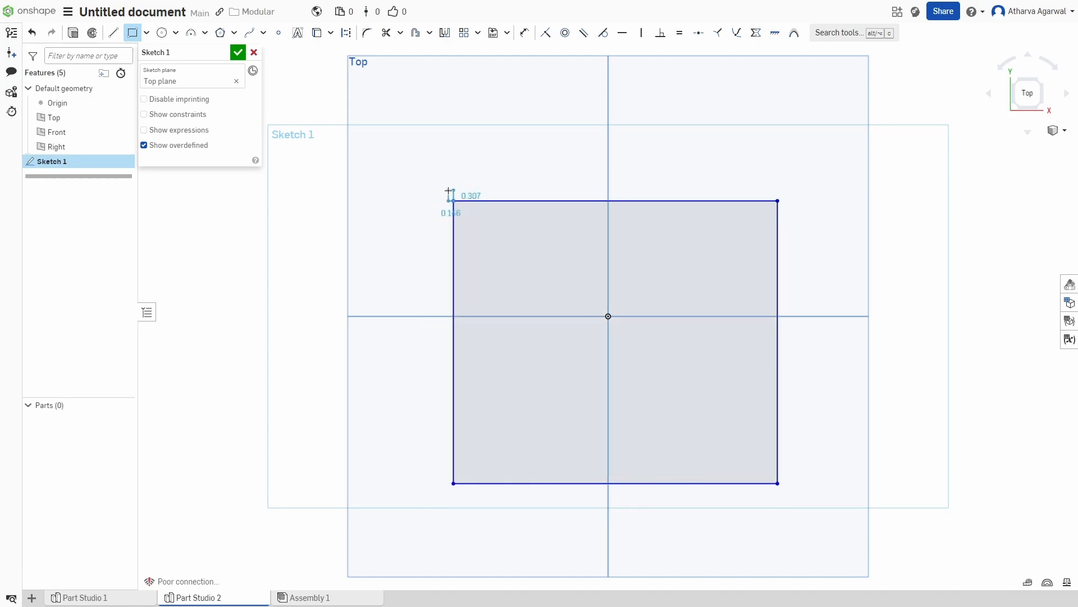
{"action": "key", "text": "Escape"}
{"action": "left_click_drag", "start_coordinate": [453, 200], "coordinate": [420, 151]}
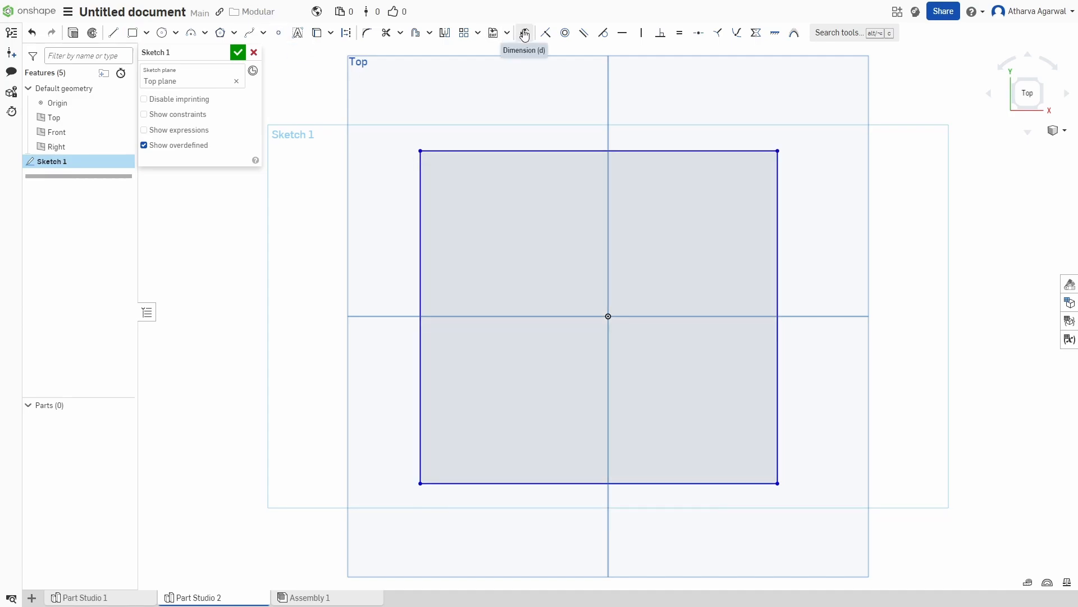
- Dimension the rectangle's width along its upper edge and its height along its left edge
{"action": "left_click", "coordinate": [527, 34]}
{"action": "left_click", "coordinate": [530, 150]}
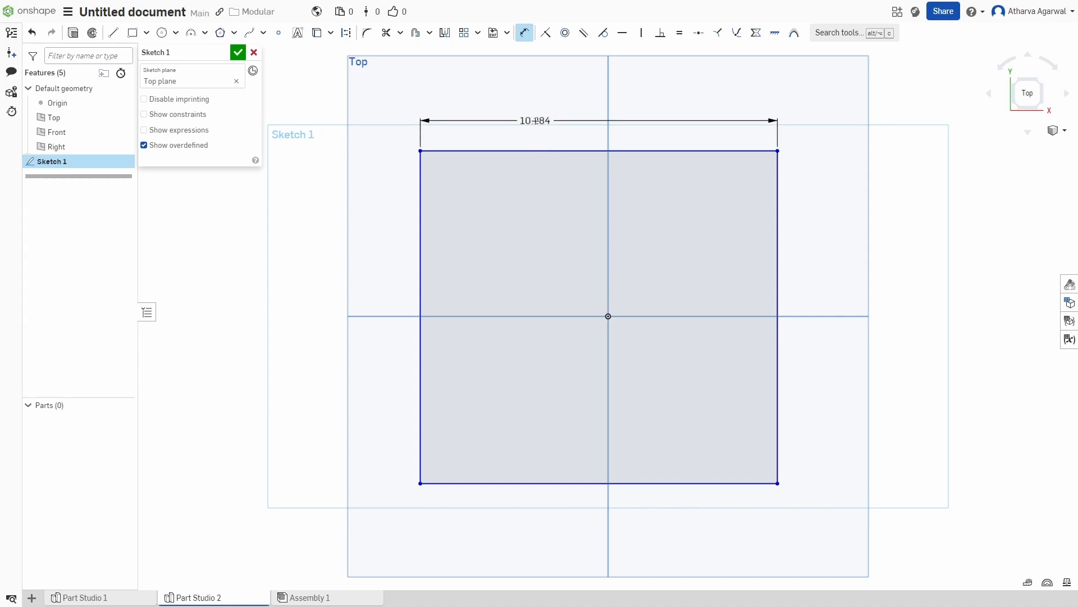
{"action": "left_click", "coordinate": [536, 122]}
{"action": "left_click", "coordinate": [421, 228]}
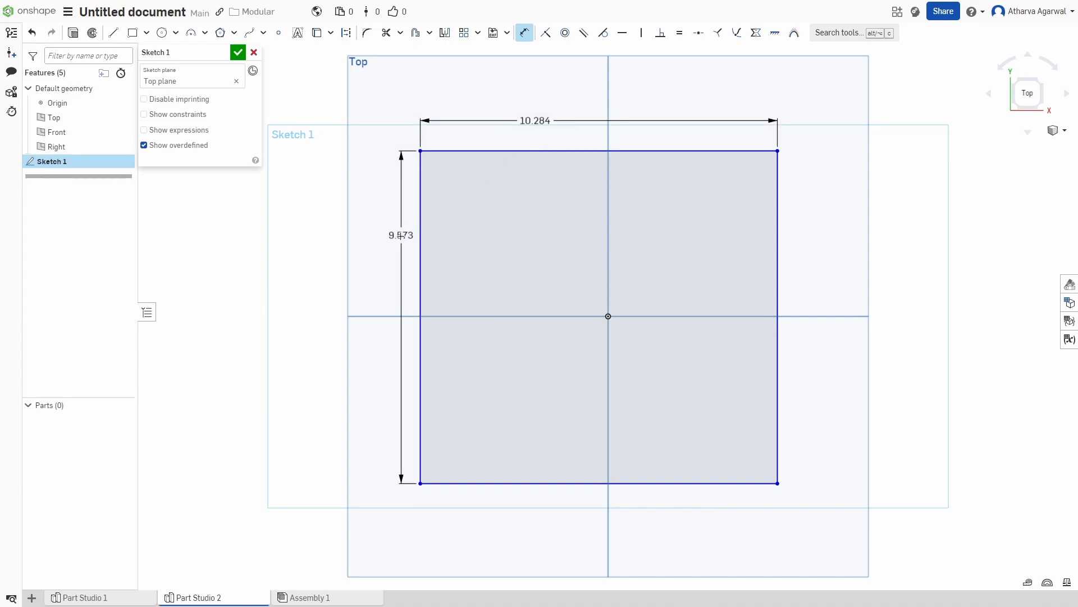
- Set both the height and the width of the outer rectangle to 14 cm
{"action": "left_click", "coordinate": [336, 181]}
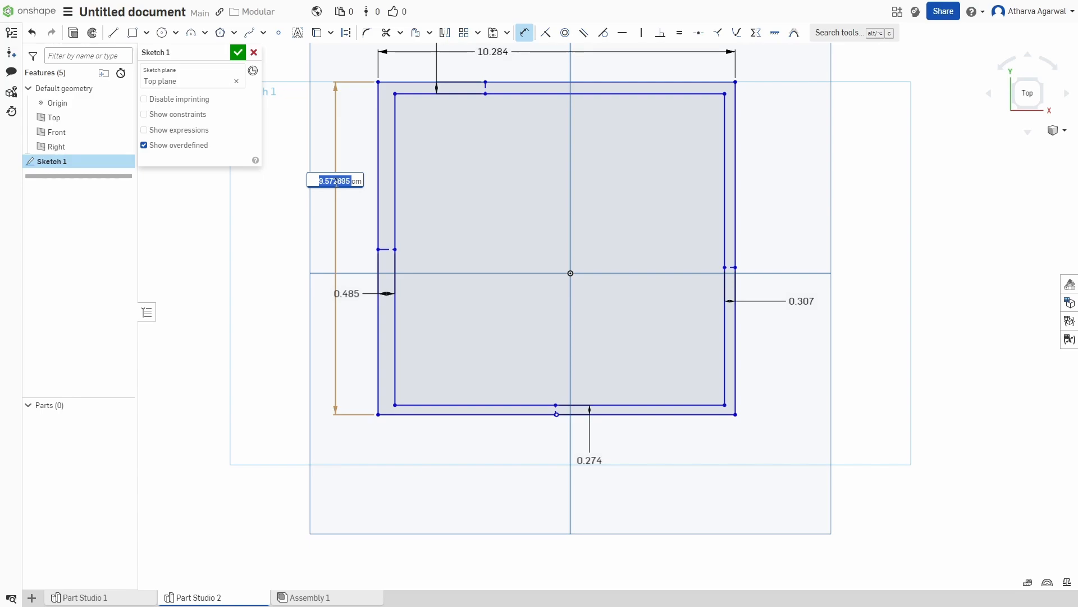
{"action": "type", "text": "14"}
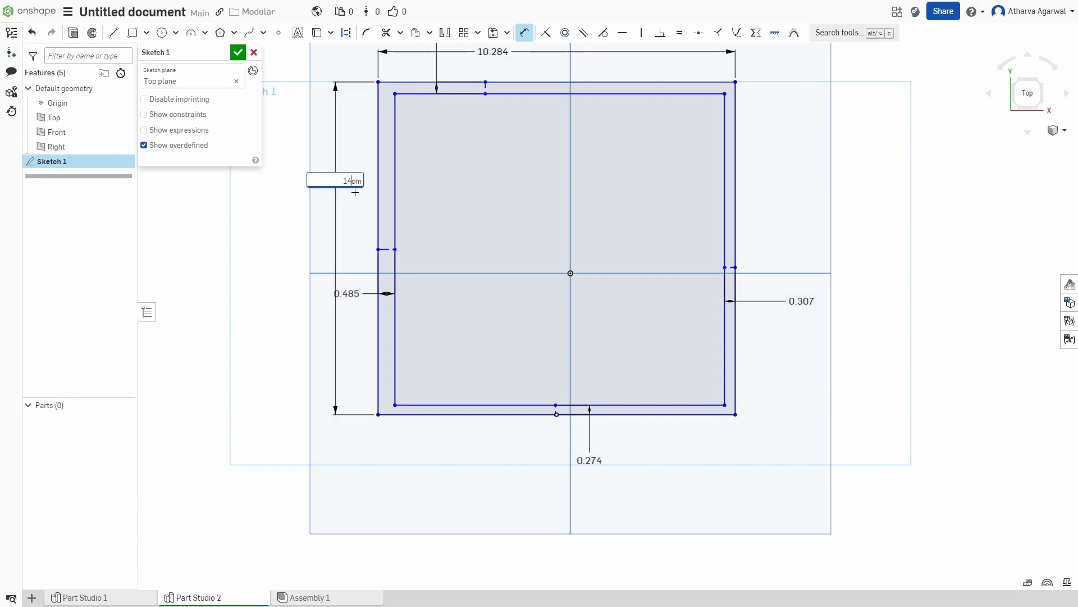
{"action": "key", "text": "Return"}
{"action": "scroll", "coordinate": [461, 255], "scroll_direction": "down", "scroll_amount": 5}
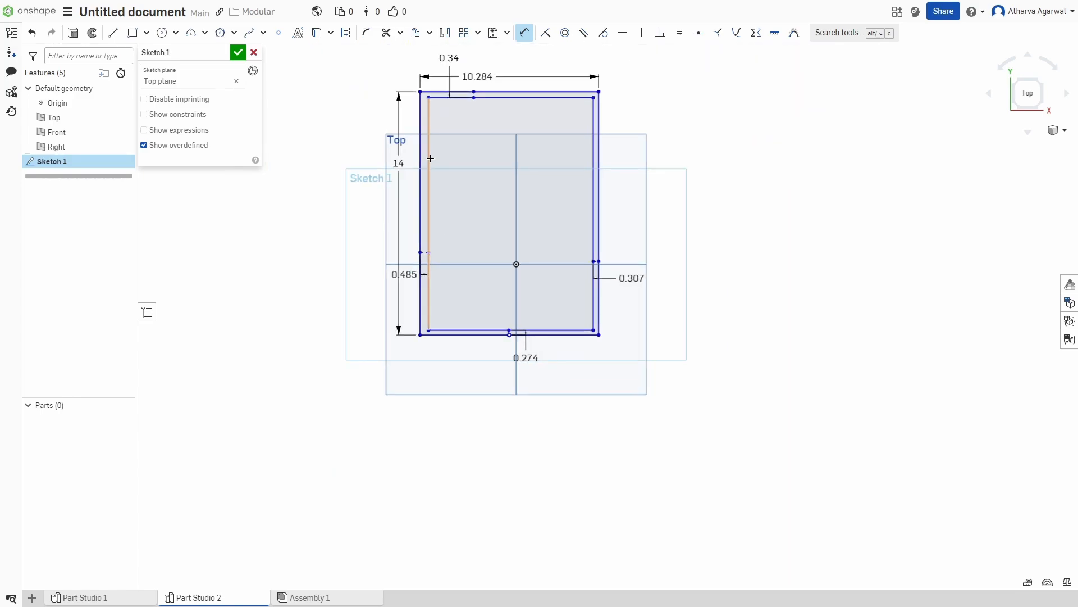
{"action": "double_click", "coordinate": [485, 74]}
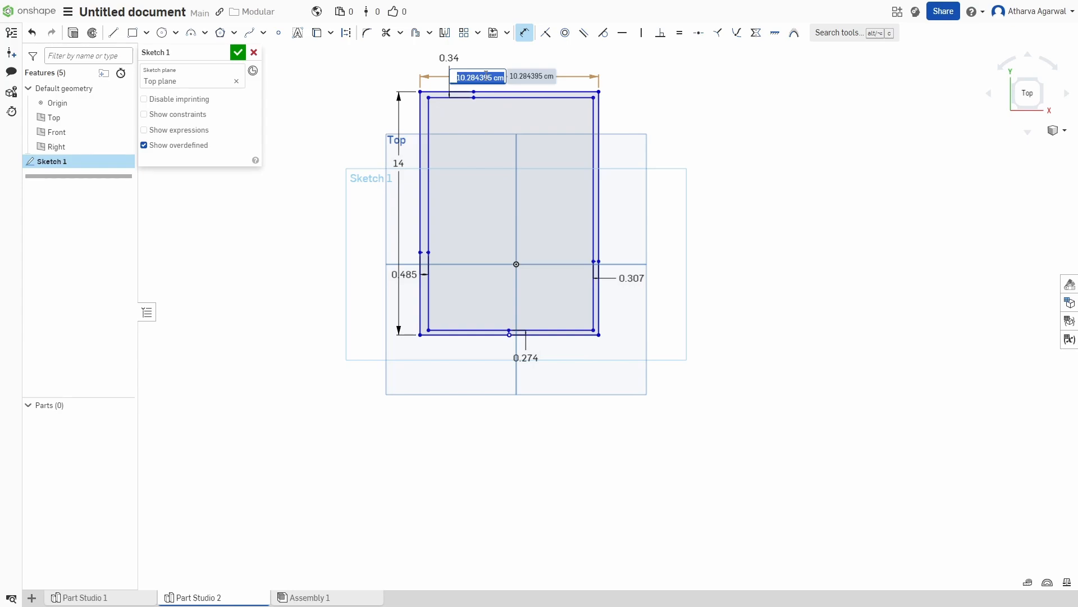
{"action": "type", "text": "14"}
{"action": "key", "text": "Return"}
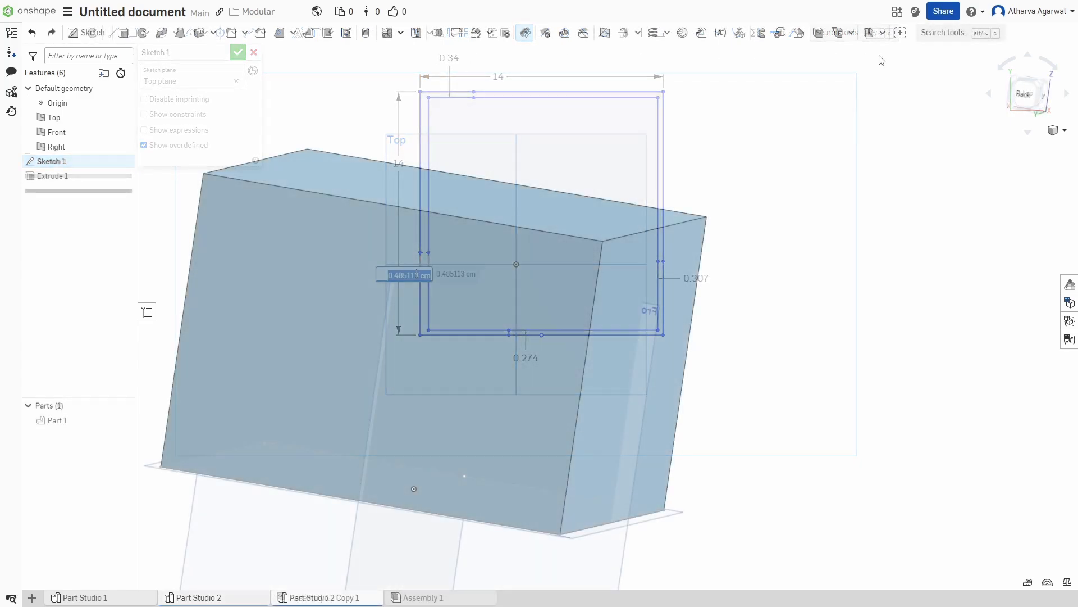
- Review the settings of Extrude 1 in Part Studio 2 Copy 1 and undo the removal of the Shell 1 feature
{"action": "left_click", "coordinate": [1035, 97]}
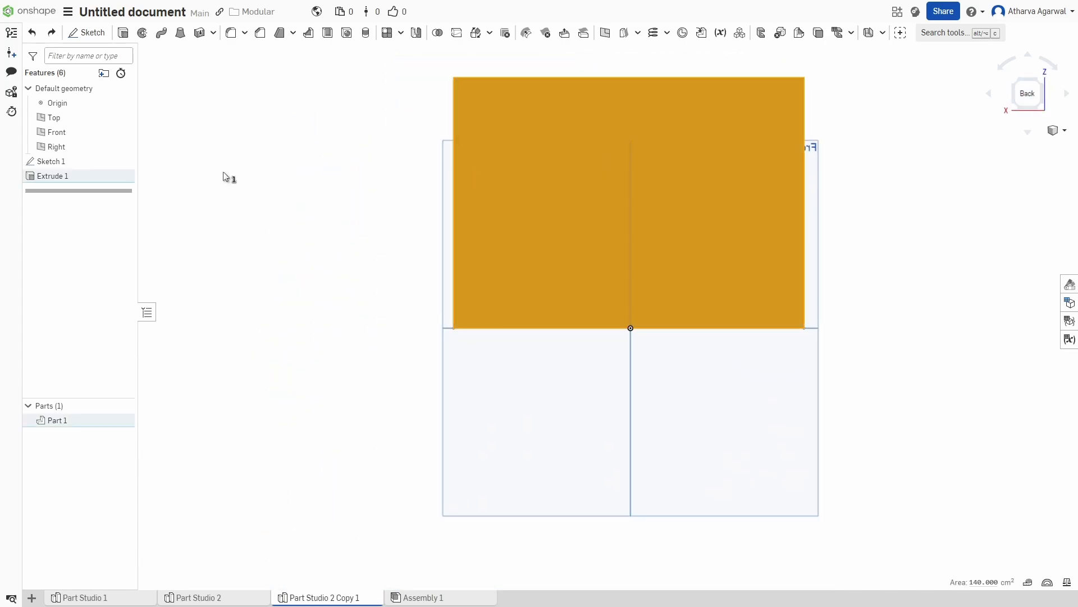
{"action": "double_click", "coordinate": [89, 175]}
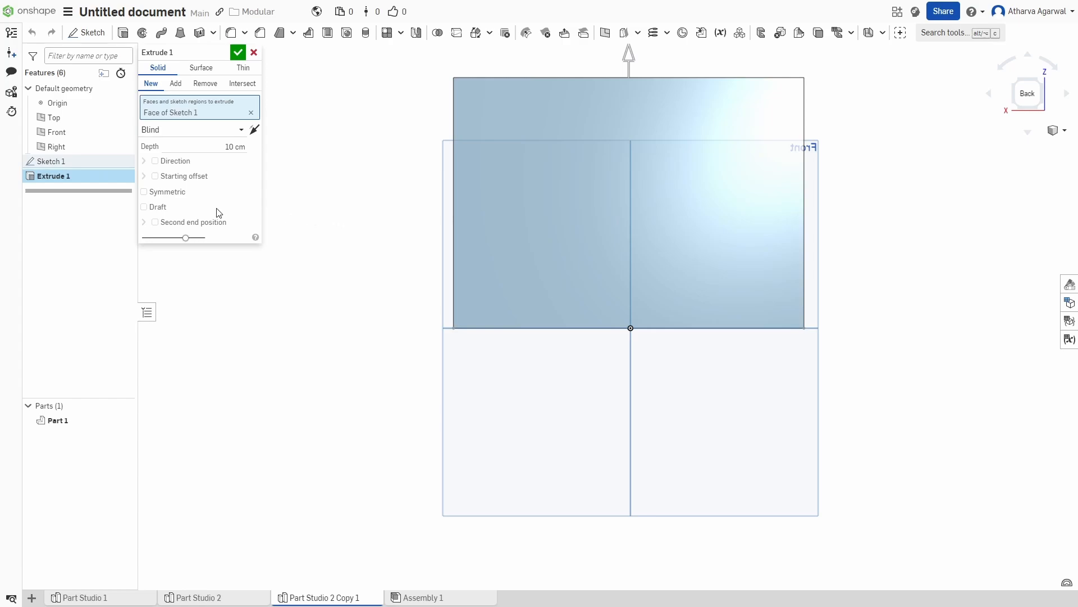
{"action": "left_click", "coordinate": [238, 53]}
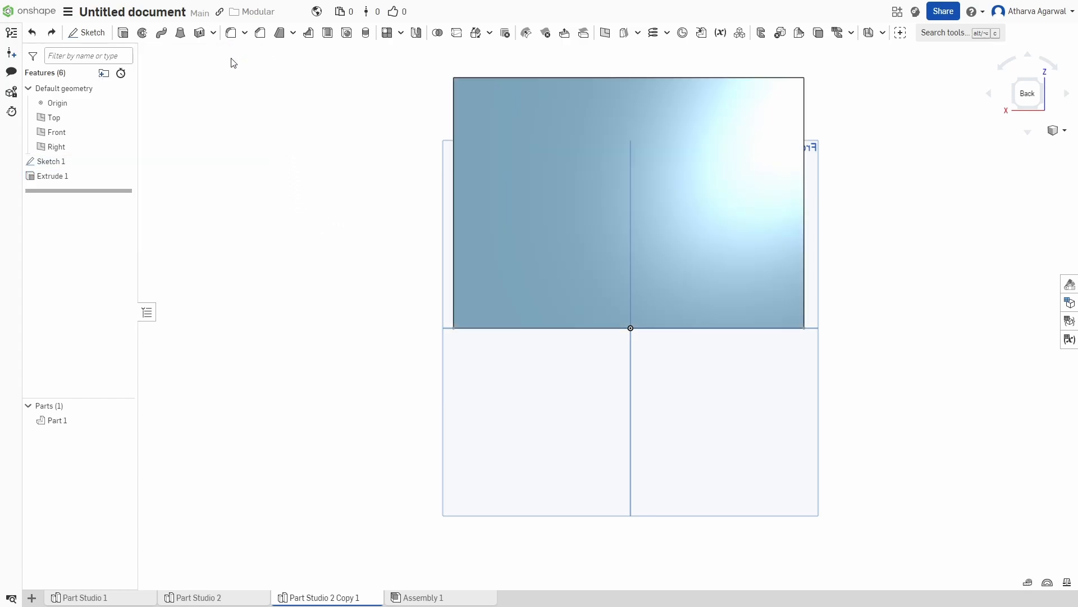
{"action": "key", "text": "ctrl+z"}
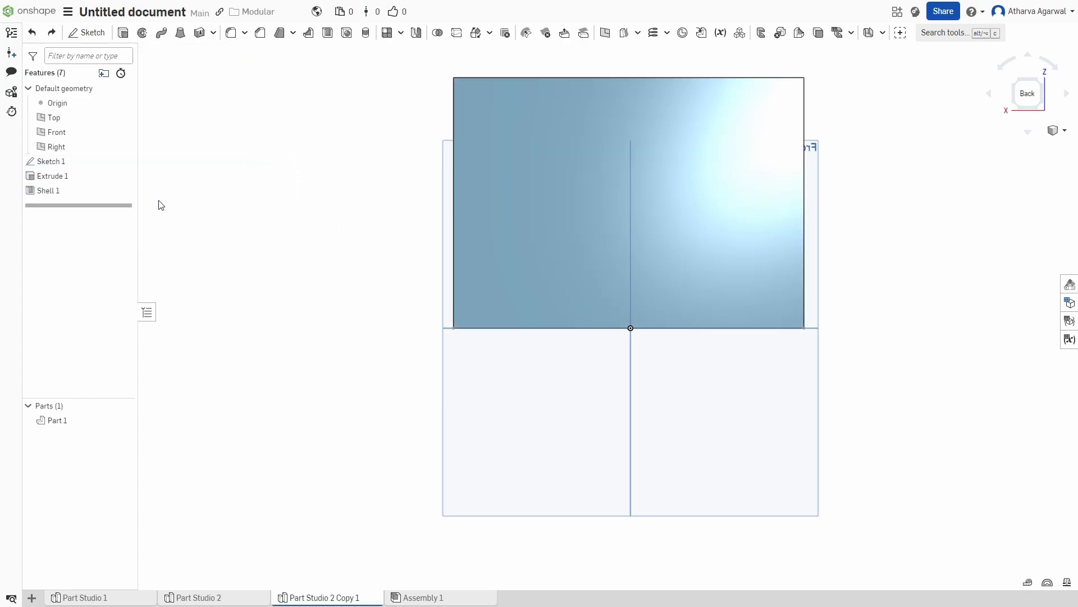
{"action": "left_click", "coordinate": [82, 191]}
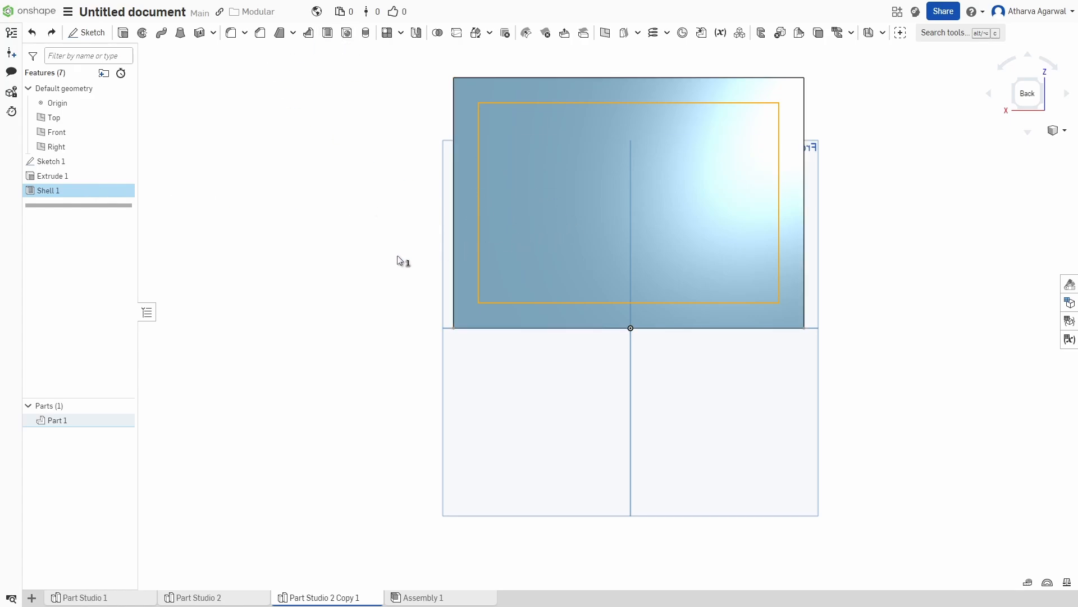
{"action": "right_click_drag", "start_coordinate": [396, 255], "coordinate": [159, 268]}
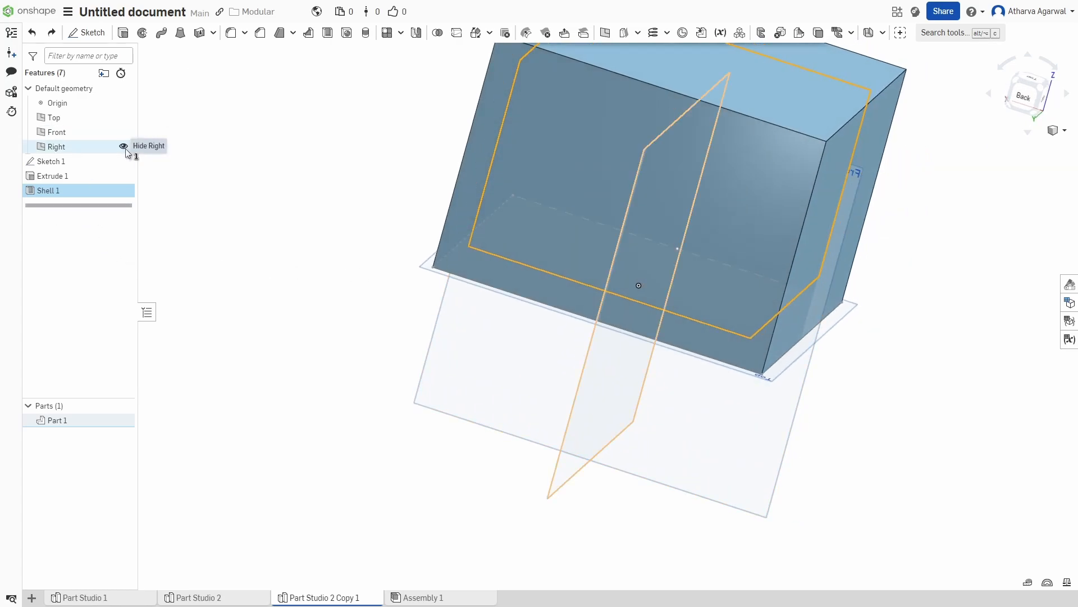
- Cut the box's back face 1 cm deep with a blind Remove extrude to open the shelled interior
{"action": "key", "text": "shift+e"}
{"action": "key", "text": "Escape"}
{"action": "key", "text": "shift+e"}
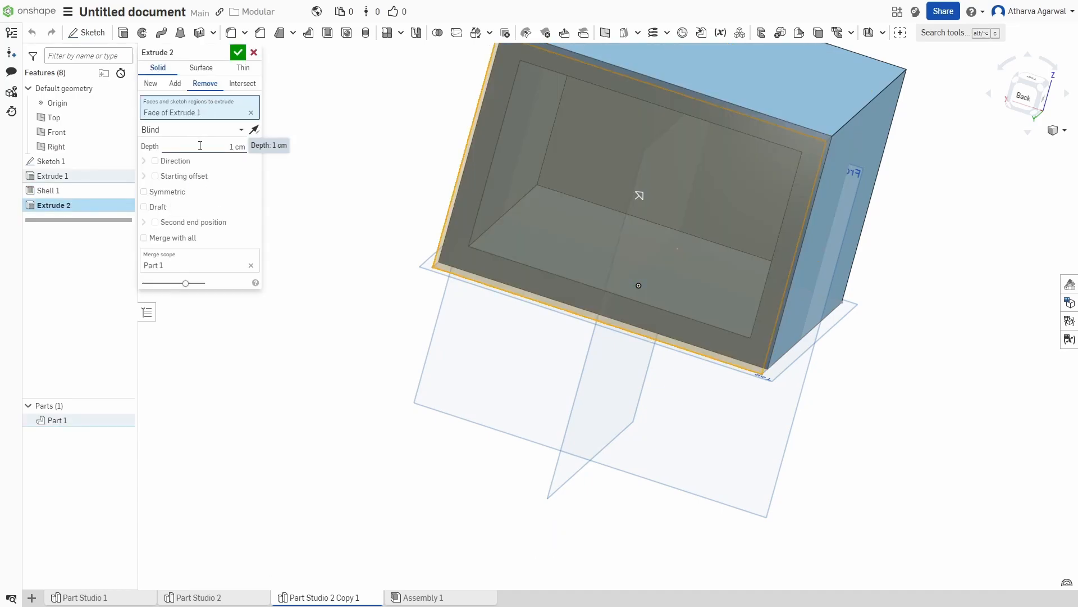
{"action": "right_click_drag", "start_coordinate": [1010, 438], "coordinate": [932, 438]}
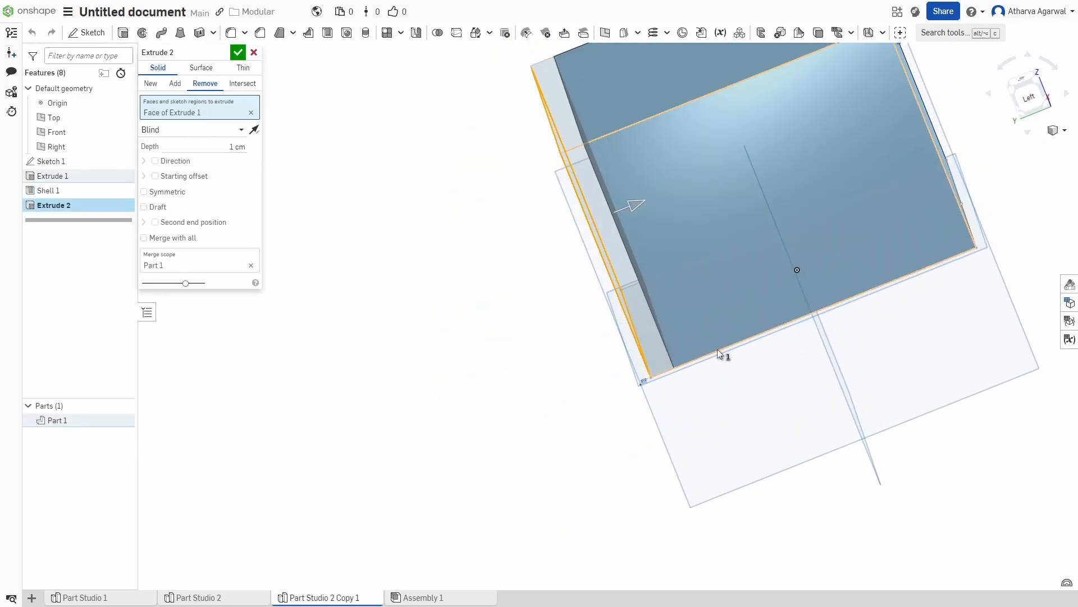
{"action": "left_click", "coordinate": [1046, 115]}
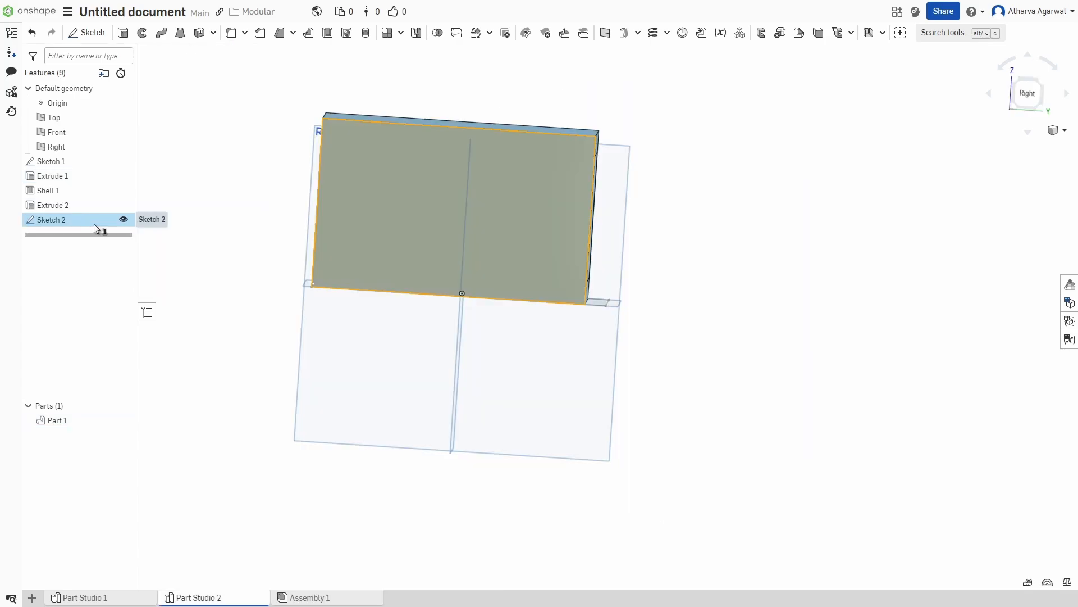
- Edit Sketch 2 in Part Studio 2 and draw a corner rectangle about 11.6 by 6.65 cm inside the right face
{"action": "double_click", "coordinate": [93, 224]}
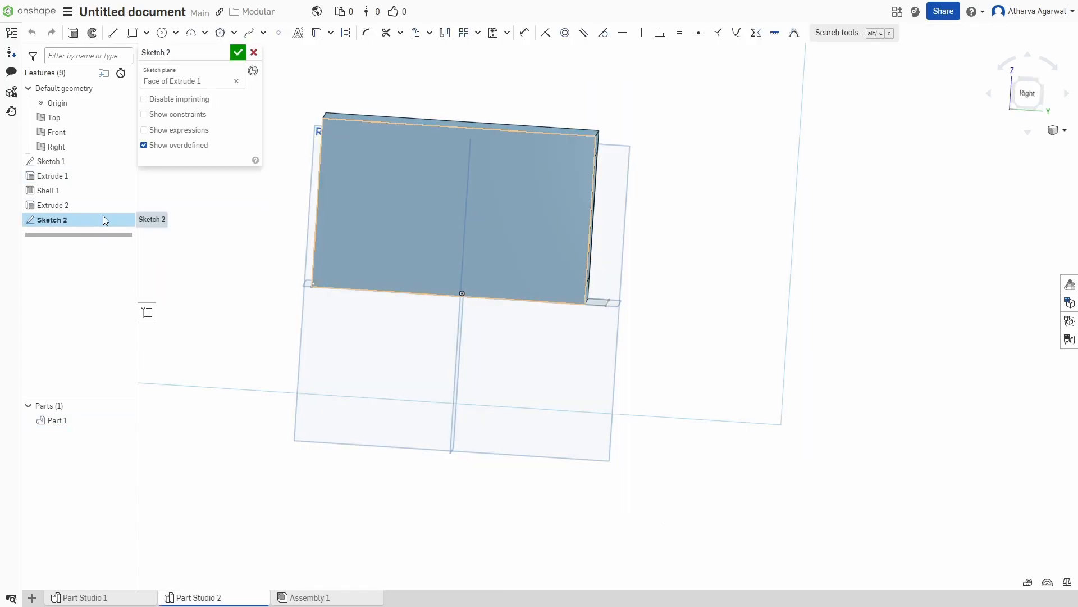
{"action": "scroll", "coordinate": [445, 224], "scroll_direction": "up", "scroll_amount": 3}
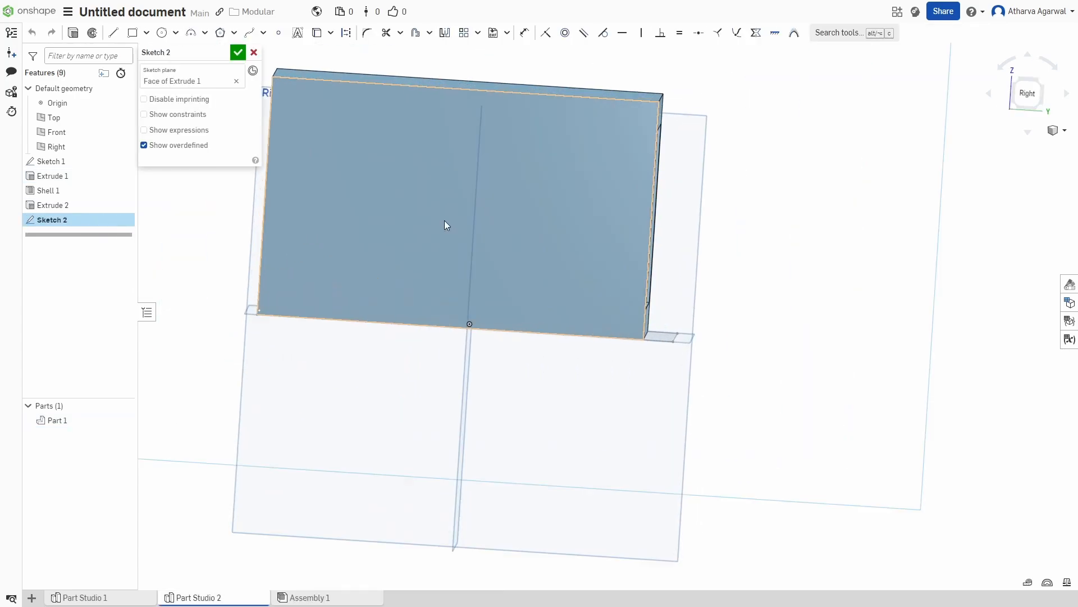
{"action": "left_click", "coordinate": [1026, 92]}
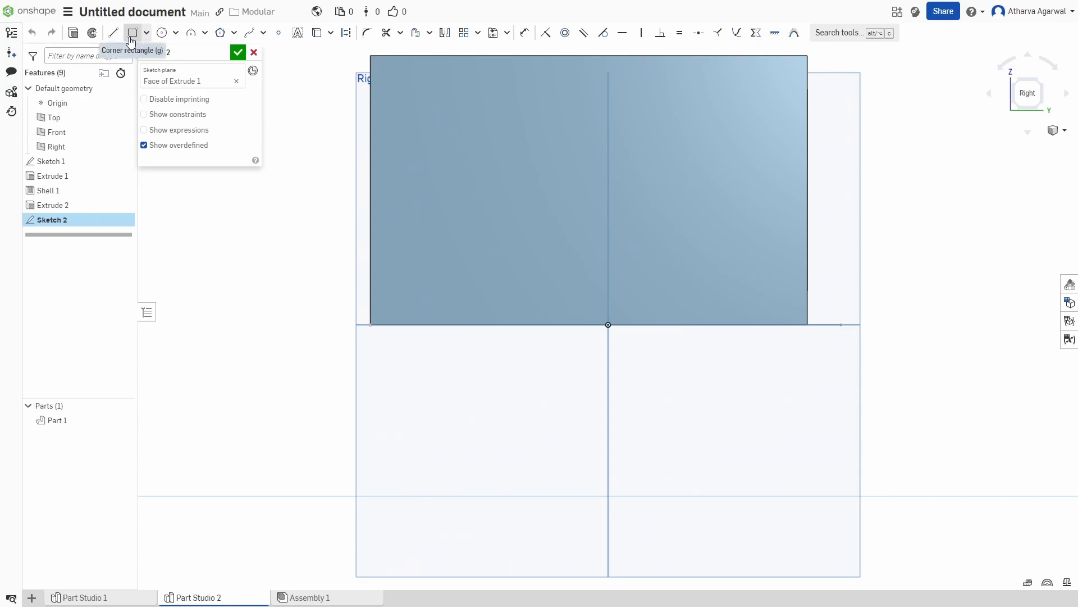
{"action": "left_click", "coordinate": [132, 35]}
{"action": "left_click", "coordinate": [396, 78]}
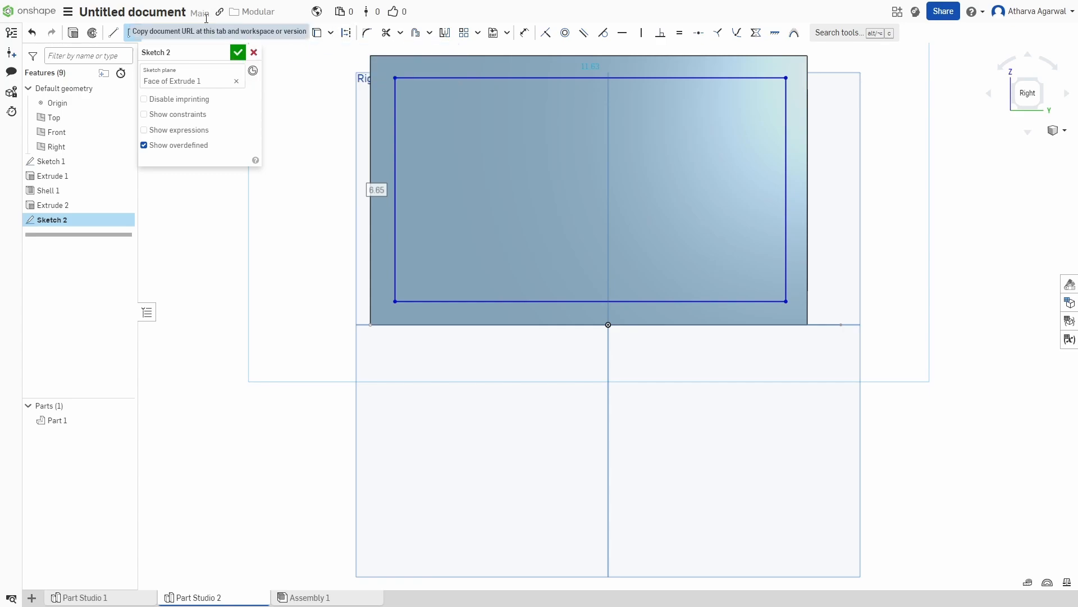
- Draw short lines joining each side of the inner rectangle to the matching edge of the face
{"action": "left_click", "coordinate": [113, 33]}
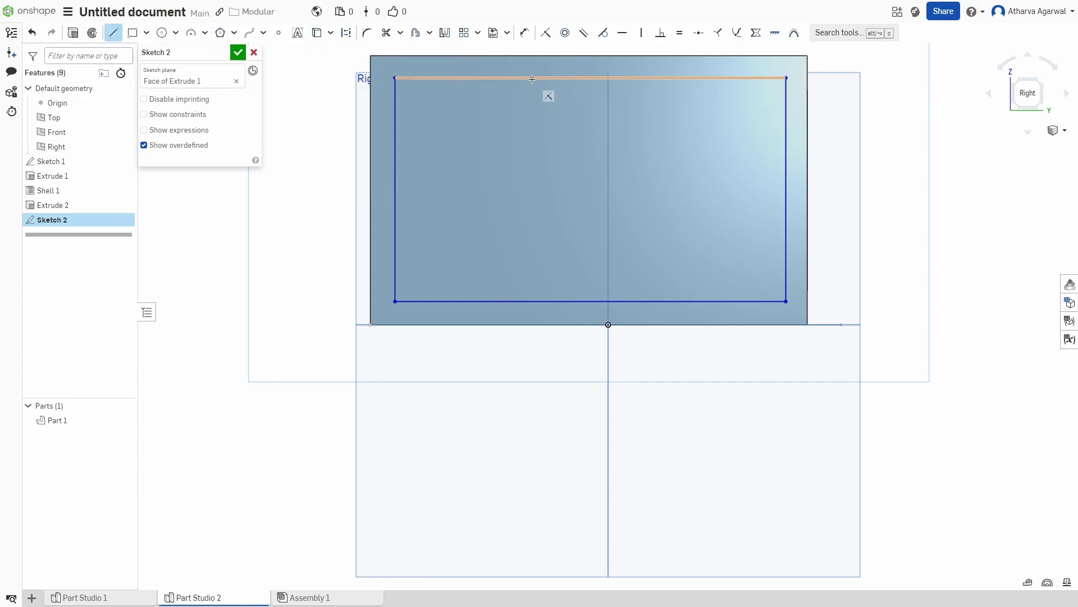
{"action": "left_click", "coordinate": [533, 55]}
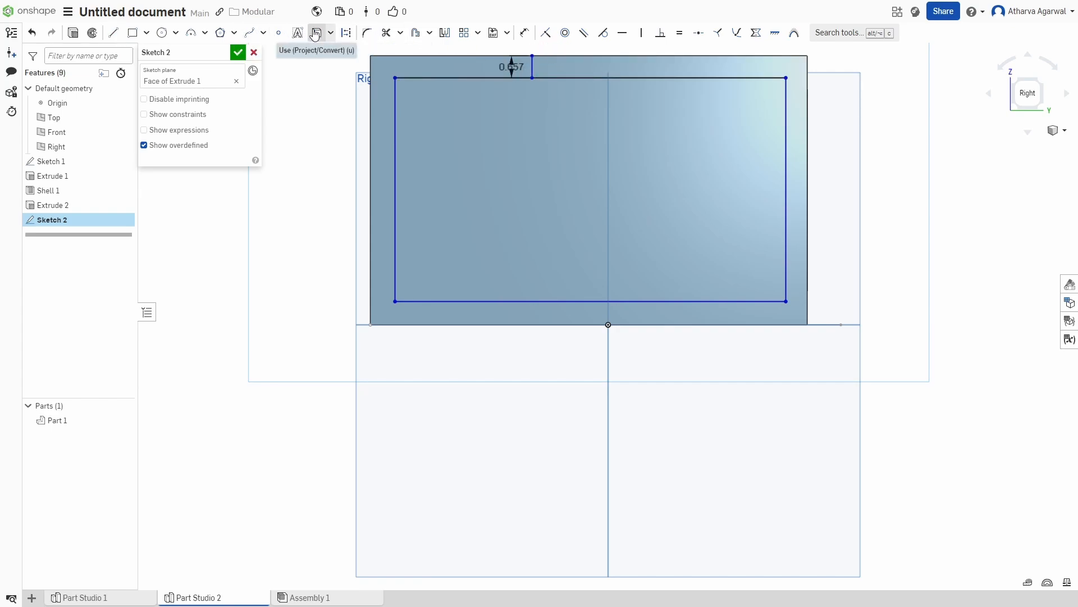
{"action": "left_click", "coordinate": [531, 63]}
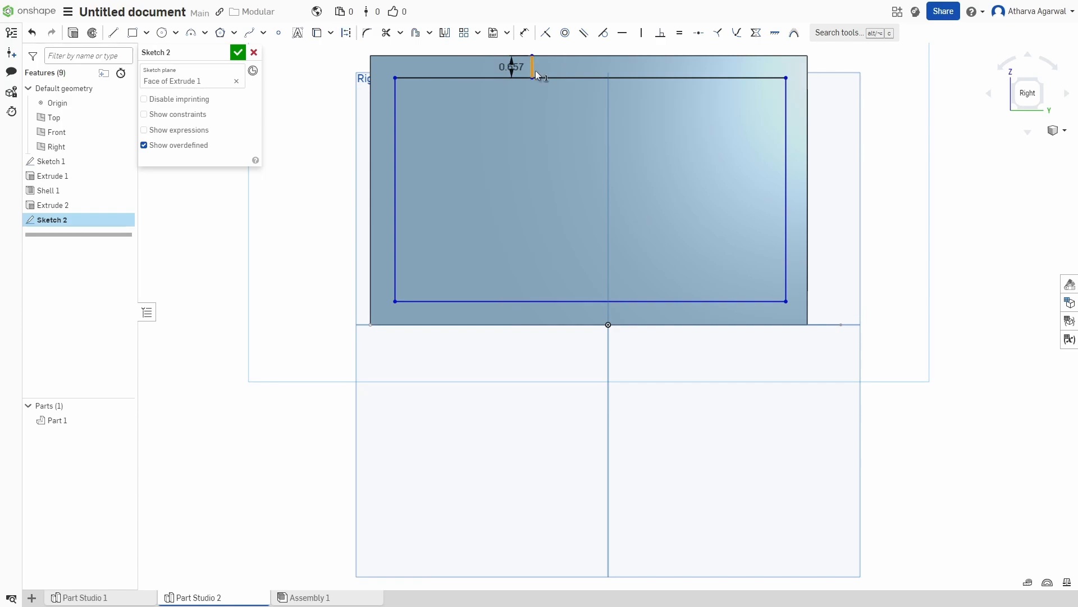
{"action": "key", "text": "l"}
{"action": "left_click", "coordinate": [395, 196]}
{"action": "left_click", "coordinate": [370, 195]}
{"action": "key", "text": "Return"}
{"action": "left_click", "coordinate": [786, 178]}
{"action": "left_click", "coordinate": [808, 178]}
{"action": "left_click", "coordinate": [478, 301]}
{"action": "left_click", "coordinate": [479, 325]}
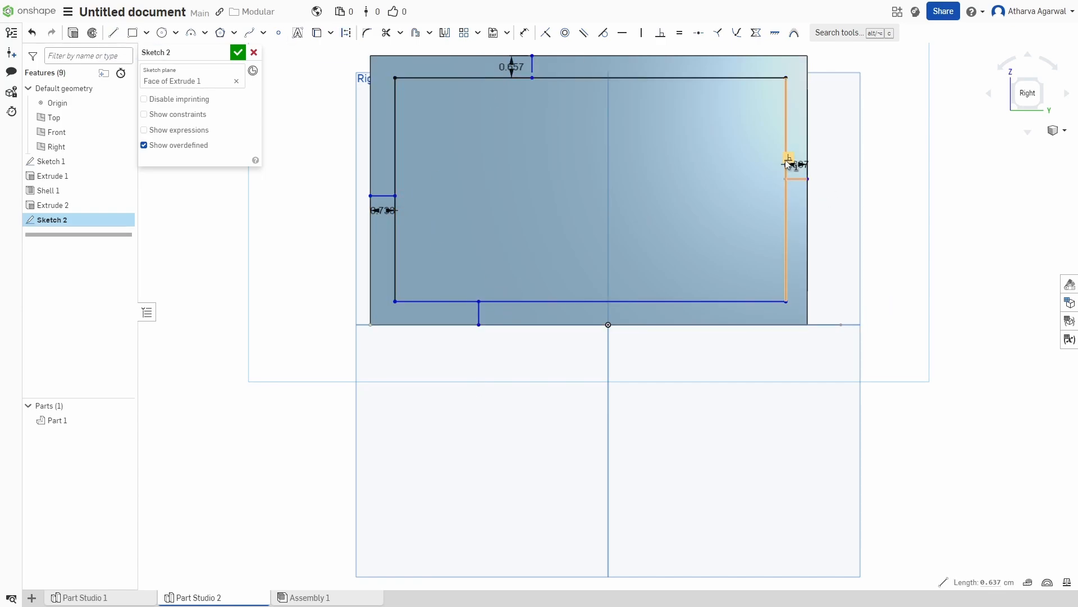
- Finish dimensioning the gaps around the rectangle, spread out the dimension labels, and convert the connecting lines to construction geometry
{"action": "left_click_drag", "start_coordinate": [383, 211], "coordinate": [319, 223]}
{"action": "key", "text": "d"}
{"action": "left_click", "coordinate": [500, 376]}
{"action": "key", "text": "Return"}
{"action": "left_click_drag", "start_coordinate": [512, 66], "coordinate": [509, 104]}
{"action": "left_click", "coordinate": [346, 33]}
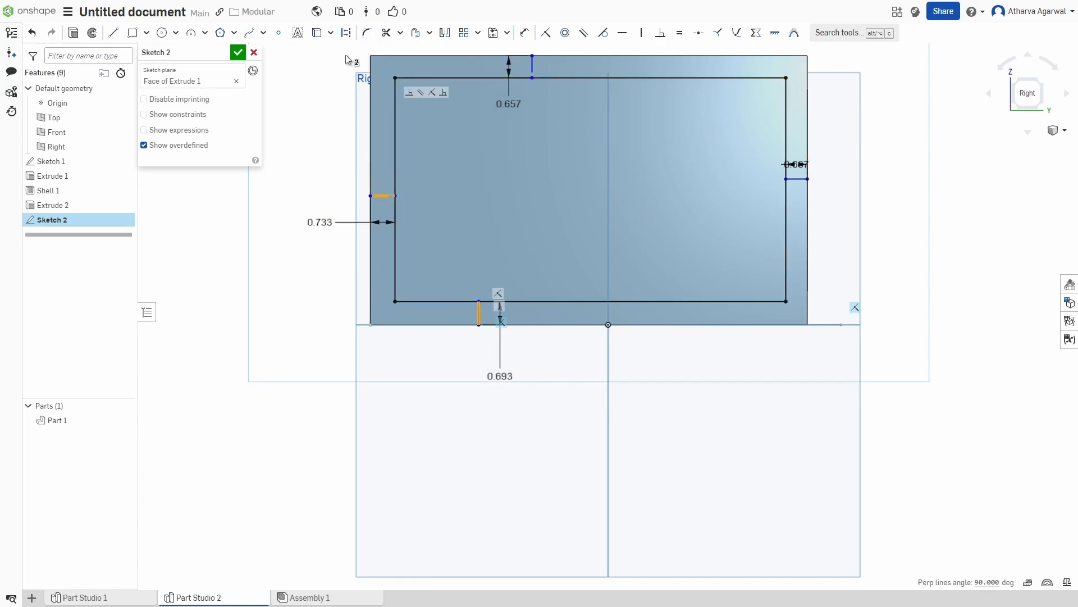
- Set all four gaps between the inner rectangle and the face edges to 1 cm
{"action": "double_click", "coordinate": [320, 222]}
{"action": "type", "text": "1"}
{"action": "key", "text": "Return"}
{"action": "double_click", "coordinate": [510, 377]}
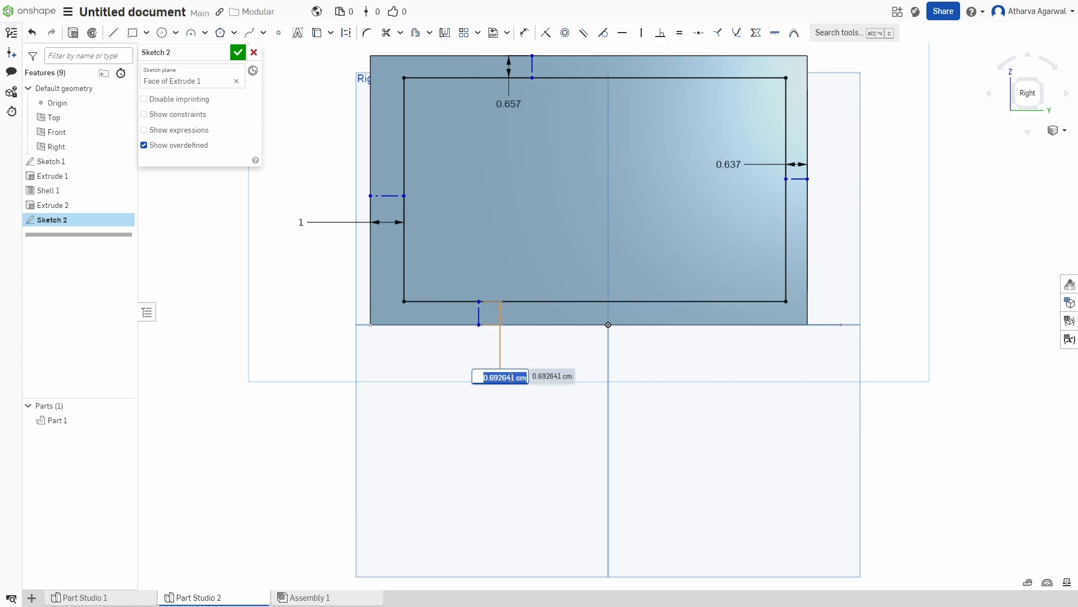
{"action": "type", "text": "1"}
{"action": "key", "text": "Return"}
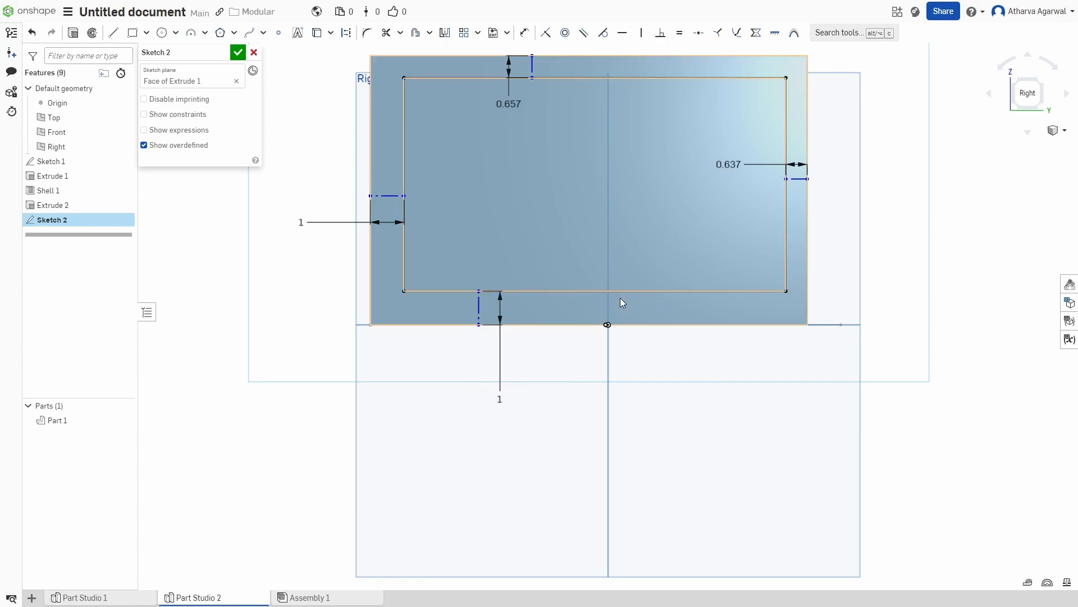
{"action": "double_click", "coordinate": [728, 164]}
{"action": "type", "text": "1"}
{"action": "key", "text": "Return"}
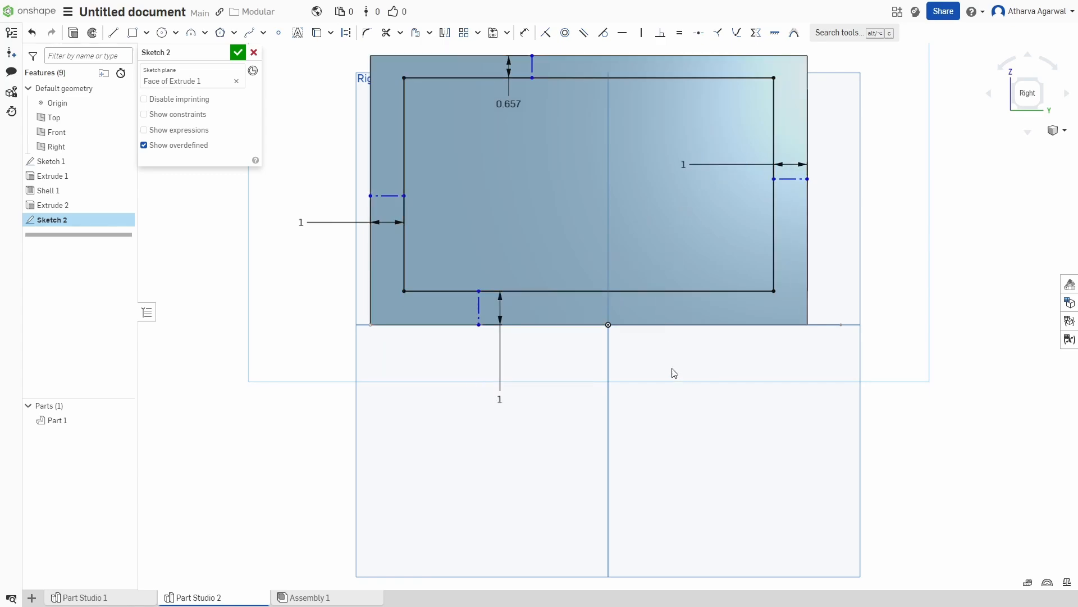
{"action": "double_click", "coordinate": [508, 103]}
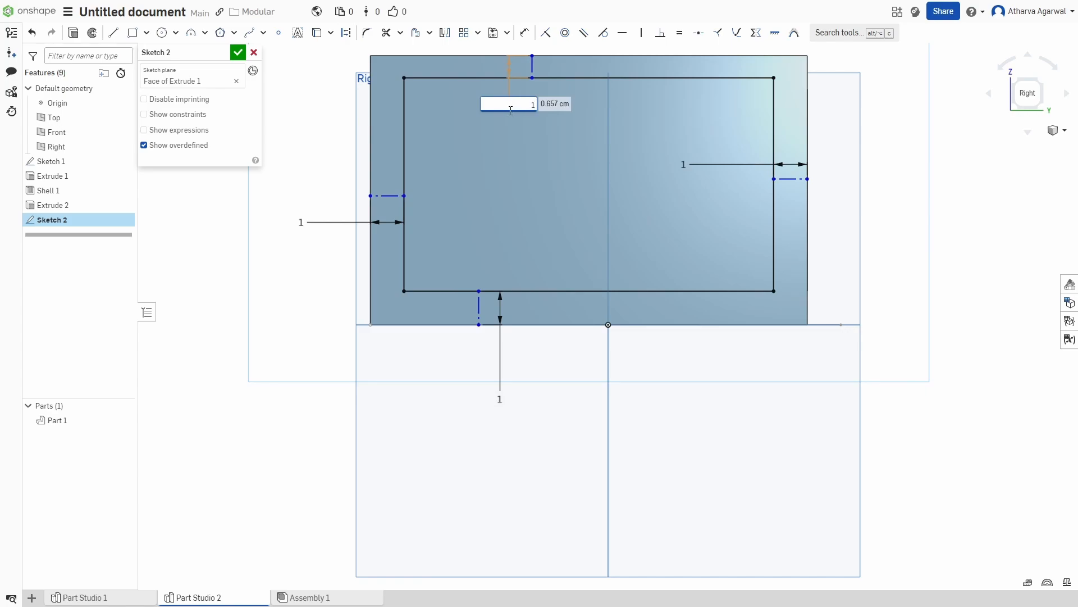
{"action": "key", "text": "Return"}
- Finish Sketch 2 and cut its inner rectangle 1 cm through the side wall with a blind Remove extrude
{"action": "mouse_move", "coordinate": [612, 234]}
{"action": "right_mouse_down"}
{"action": "mouse_move", "coordinate": [794, 349]}
{"action": "mouse_move", "coordinate": [780, 346]}
{"action": "mouse_move", "coordinate": [781, 286]}
{"action": "mouse_move", "coordinate": [826, 357]}
{"action": "mouse_move", "coordinate": [775, 358]}
{"action": "mouse_move", "coordinate": [754, 344]}
{"action": "mouse_move", "coordinate": [749, 356]}
{"action": "mouse_move", "coordinate": [824, 358]}
{"action": "right_mouse_up"}
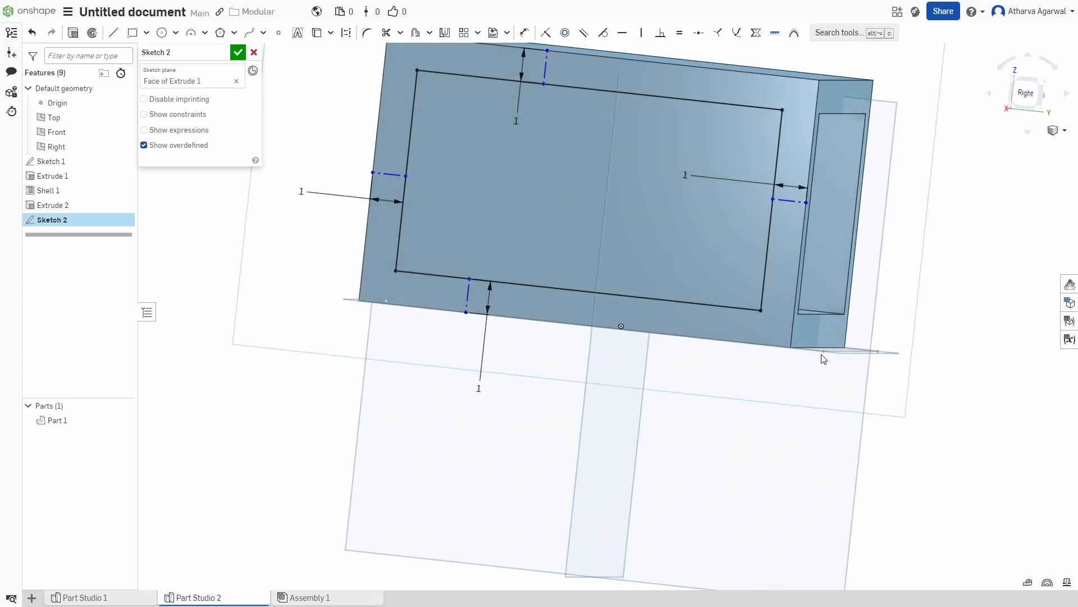
{"action": "left_click", "coordinate": [1039, 94]}
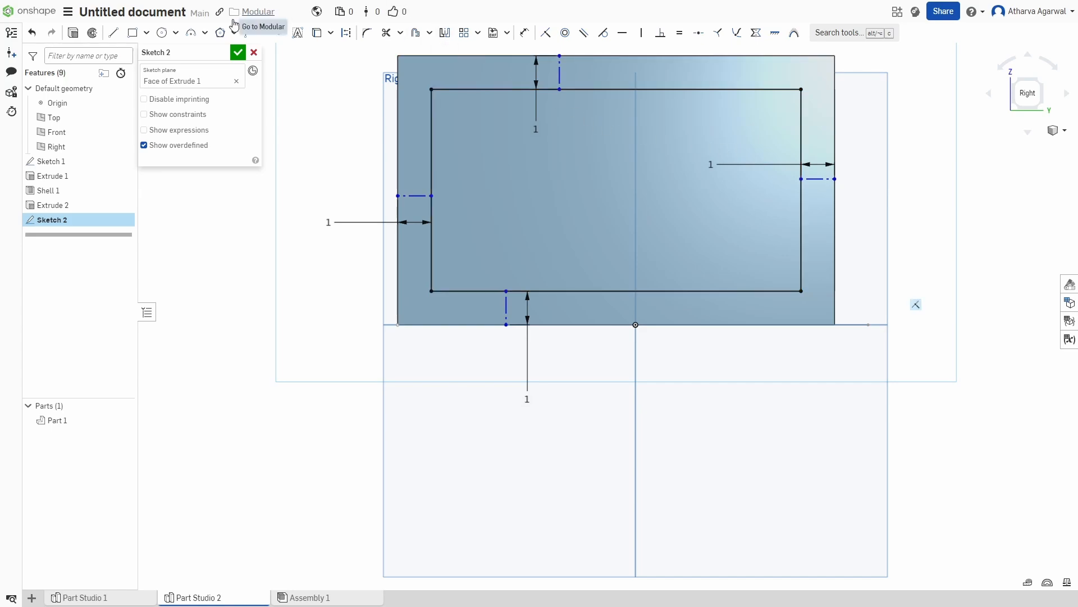
{"action": "left_click", "coordinate": [238, 53]}
{"action": "left_click", "coordinate": [434, 137]}
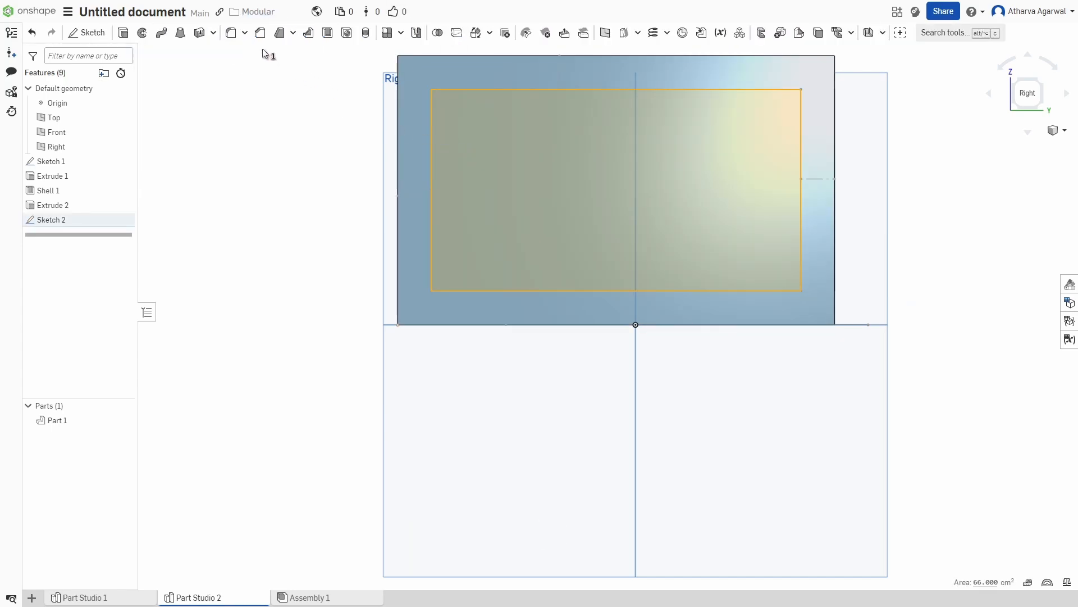
{"action": "left_click", "coordinate": [123, 33]}
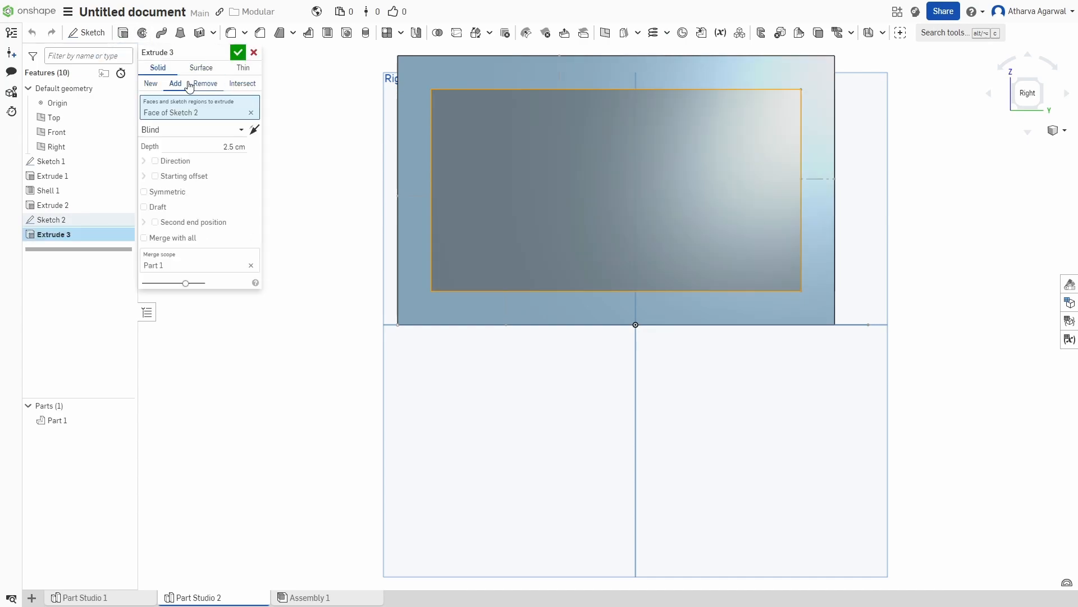
{"action": "right_click_drag", "start_coordinate": [292, 187], "coordinate": [379, 224]}
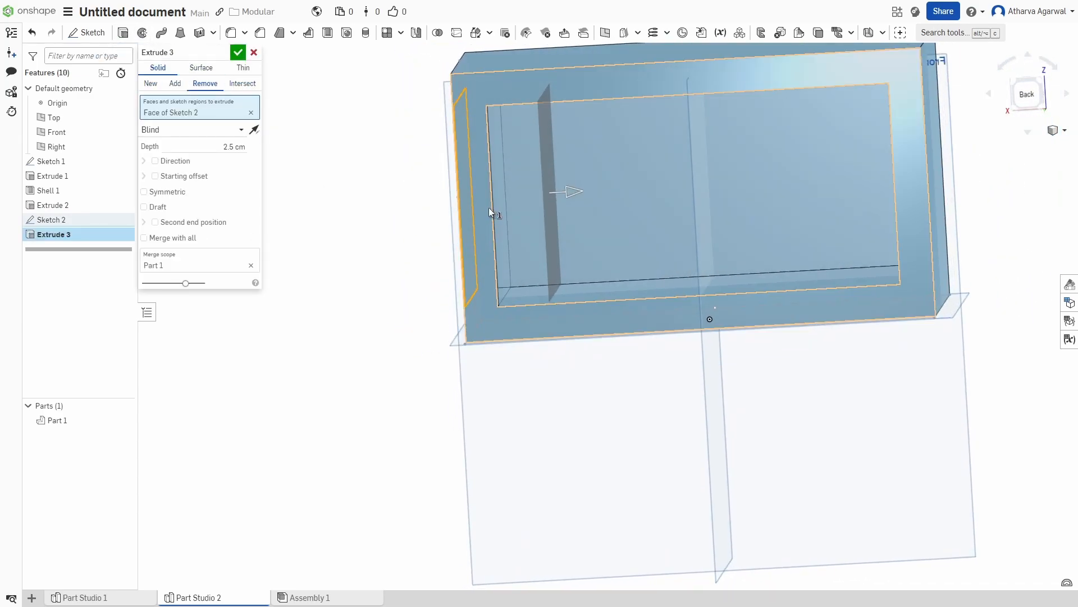
{"action": "left_click_drag", "start_coordinate": [565, 193], "coordinate": [509, 194]}
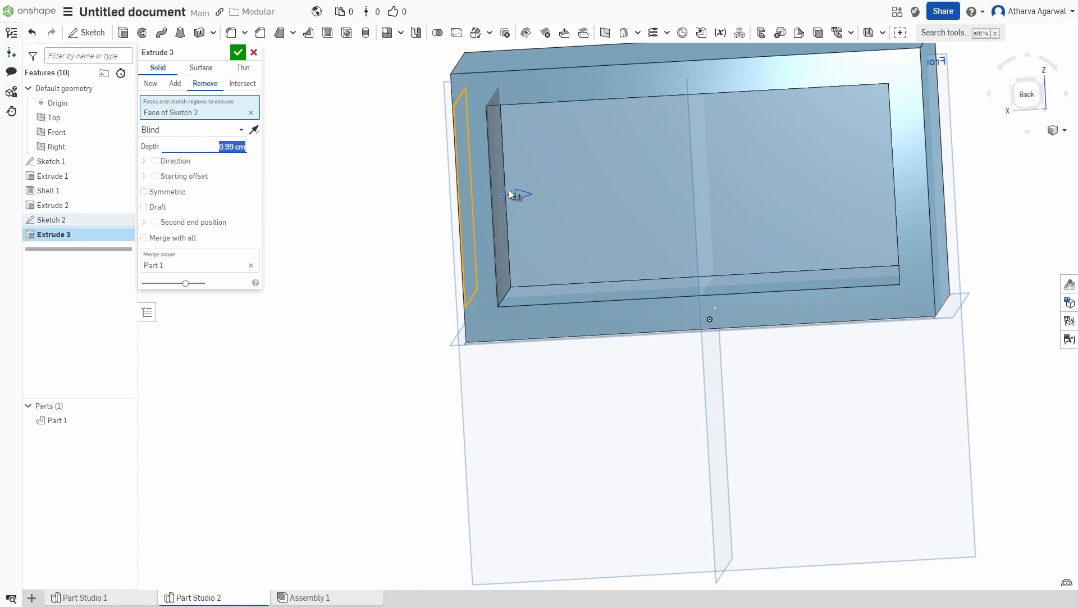
{"action": "right_click_drag", "start_coordinate": [402, 260], "coordinate": [403, 276]}
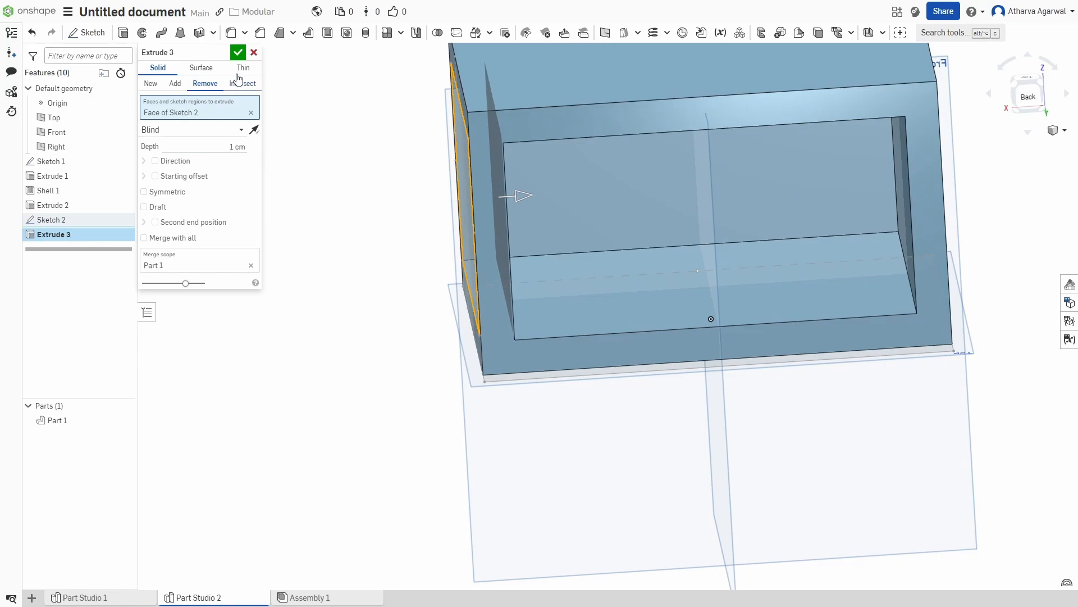
{"action": "left_click", "coordinate": [238, 52]}
- Select Sketch 2 and examine the box from several sides to compare the side window with the back opening
{"action": "right_click_drag", "start_coordinate": [298, 135], "coordinate": [334, 149]}
{"action": "left_click_drag", "start_coordinate": [95, 220], "coordinate": [88, 213]}
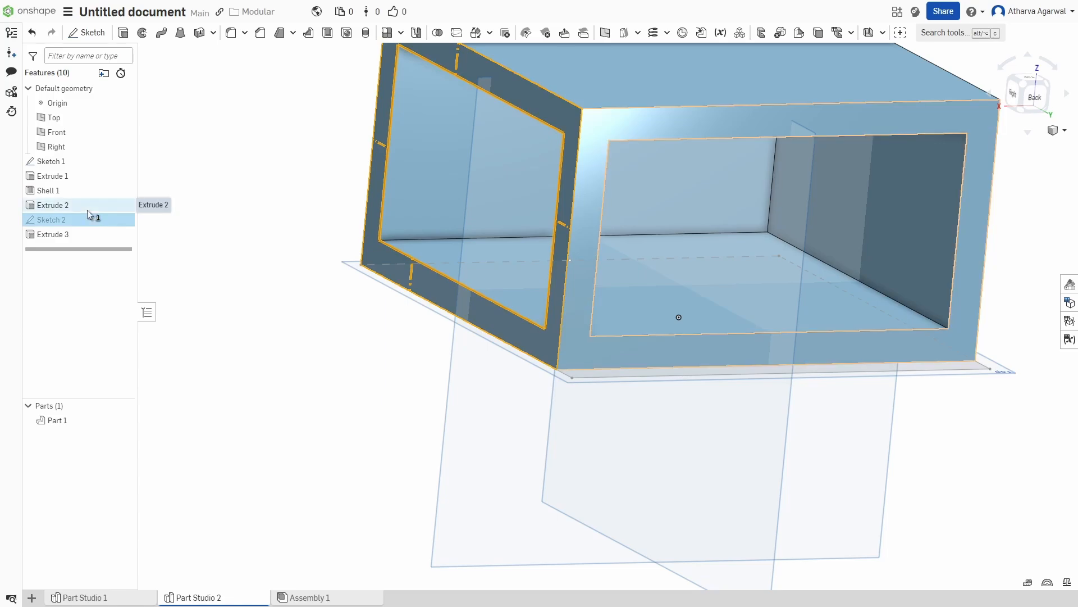
{"action": "right_click", "coordinate": [232, 302]}
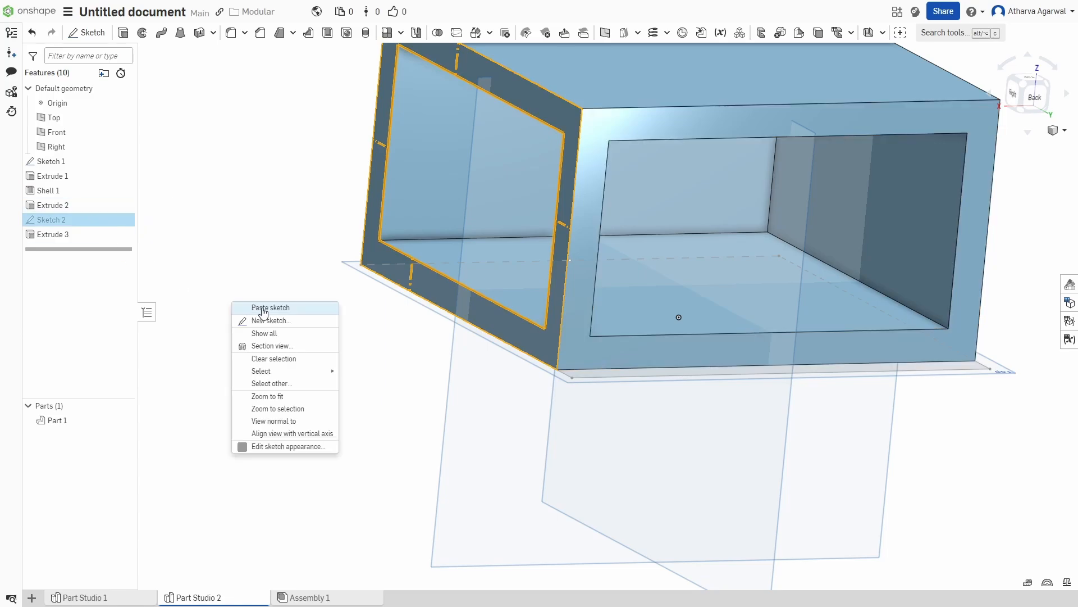
{"action": "left_click", "coordinate": [379, 505]}
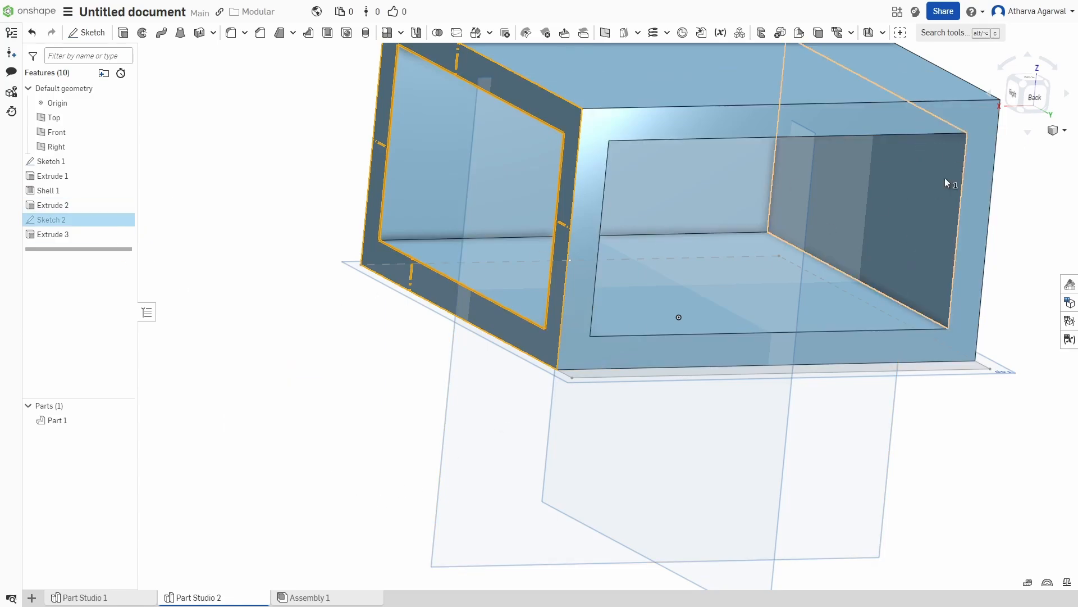
{"action": "left_click", "coordinate": [1011, 96]}
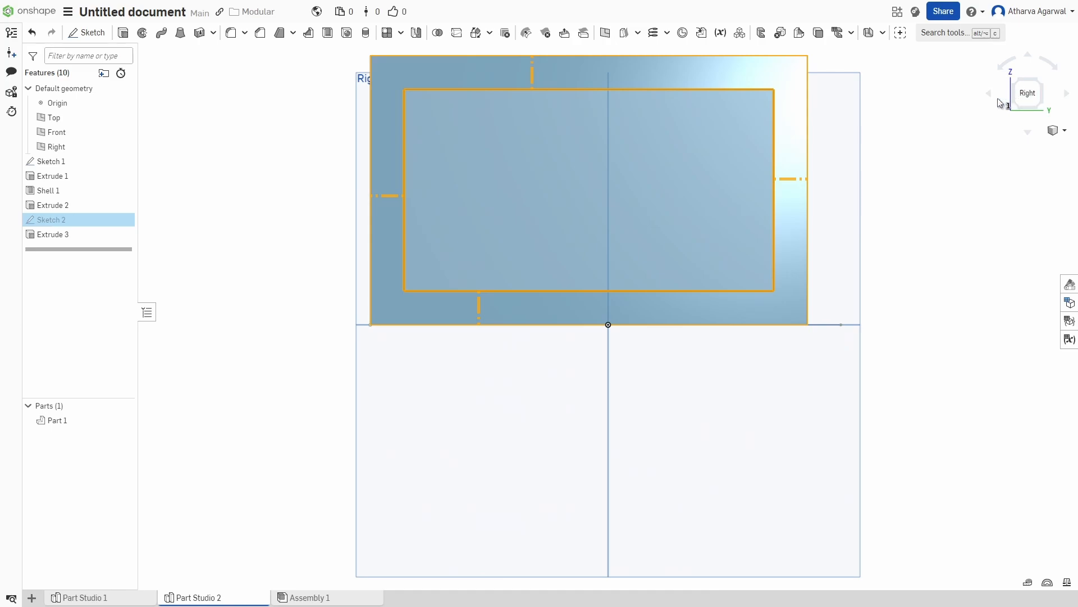
{"action": "left_click", "coordinate": [991, 97]}
{"action": "left_click", "coordinate": [1066, 96]}
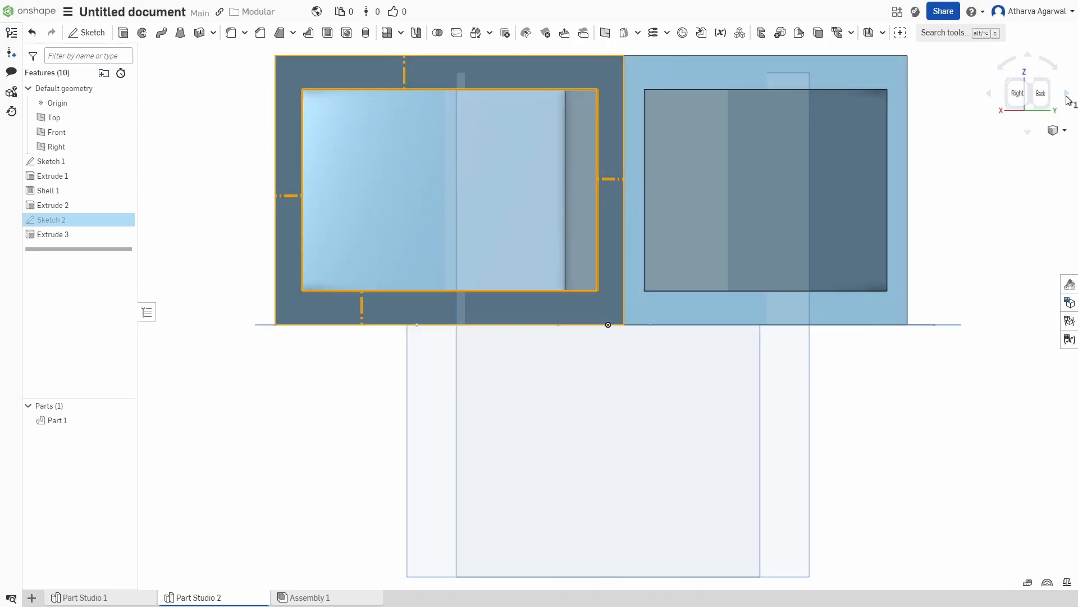
{"action": "left_click", "coordinate": [991, 96]}
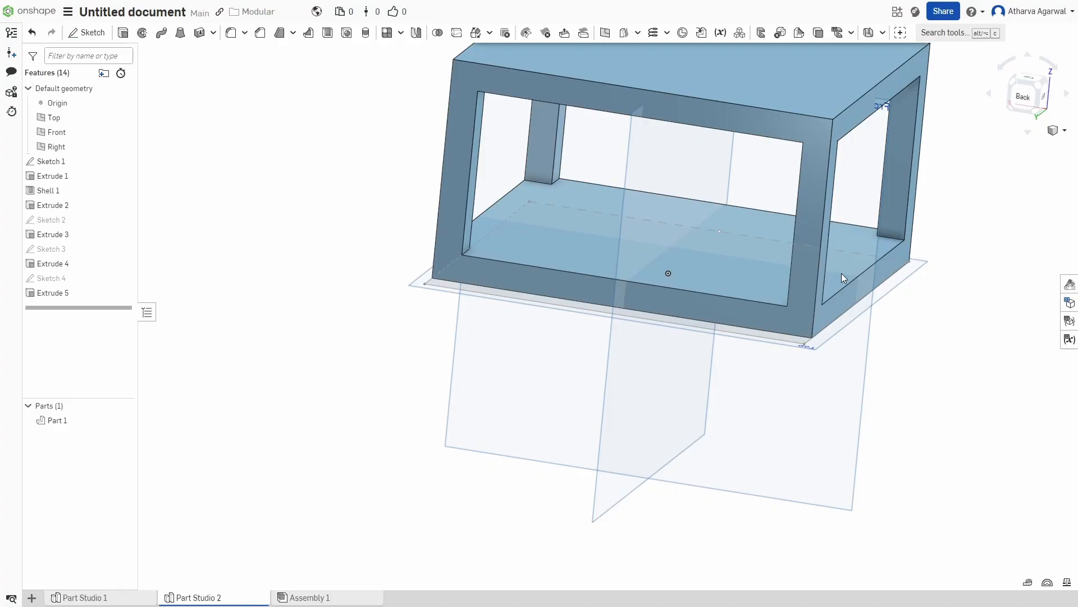
- Start a Face blend with a 0.6 cm rolling-ball radius between a rear corner post's inner face and the box floor
{"action": "mouse_move", "coordinate": [842, 273]}
{"action": "right_mouse_down"}
{"action": "mouse_move", "coordinate": [805, 274]}
{"action": "mouse_move", "coordinate": [821, 273]}
{"action": "right_mouse_up"}
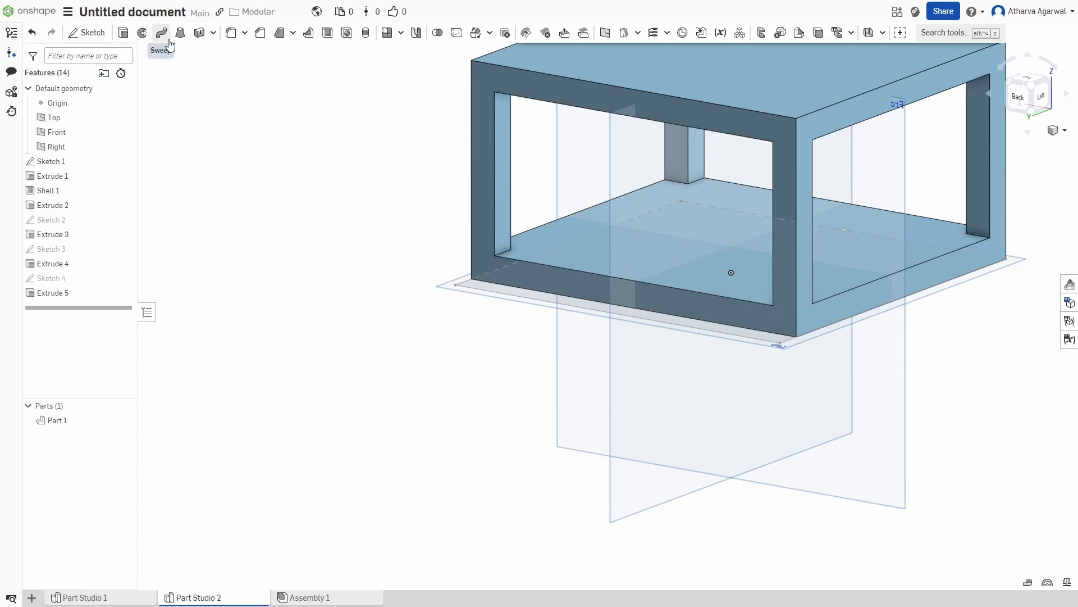
{"action": "left_click", "coordinate": [245, 32]}
{"action": "left_click", "coordinate": [250, 71]}
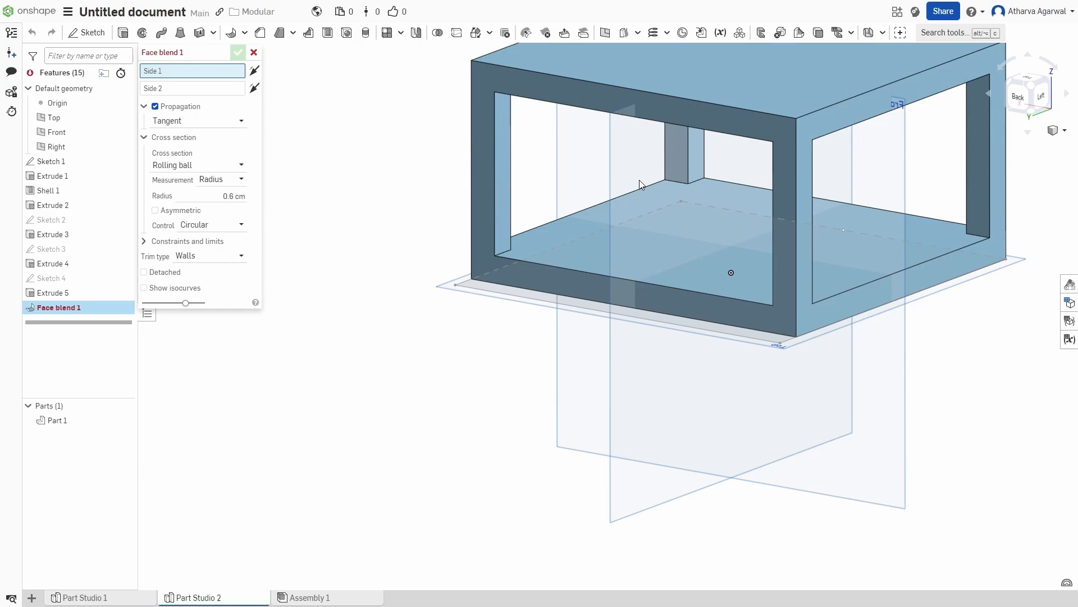
{"action": "left_click", "coordinate": [680, 181]}
{"action": "left_click", "coordinate": [679, 194]}
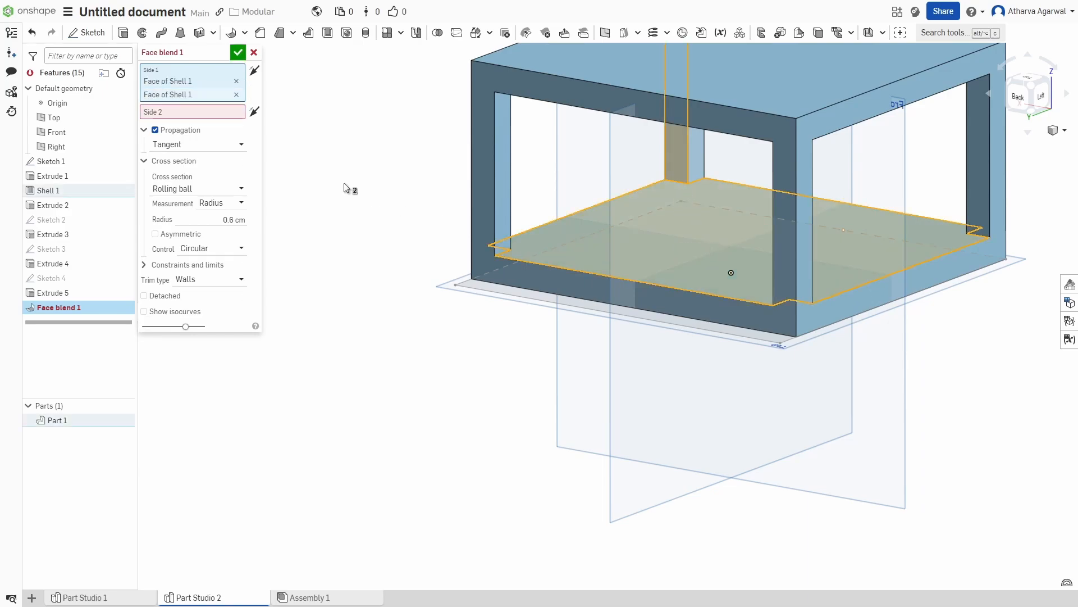
{"action": "left_click", "coordinate": [237, 95]}
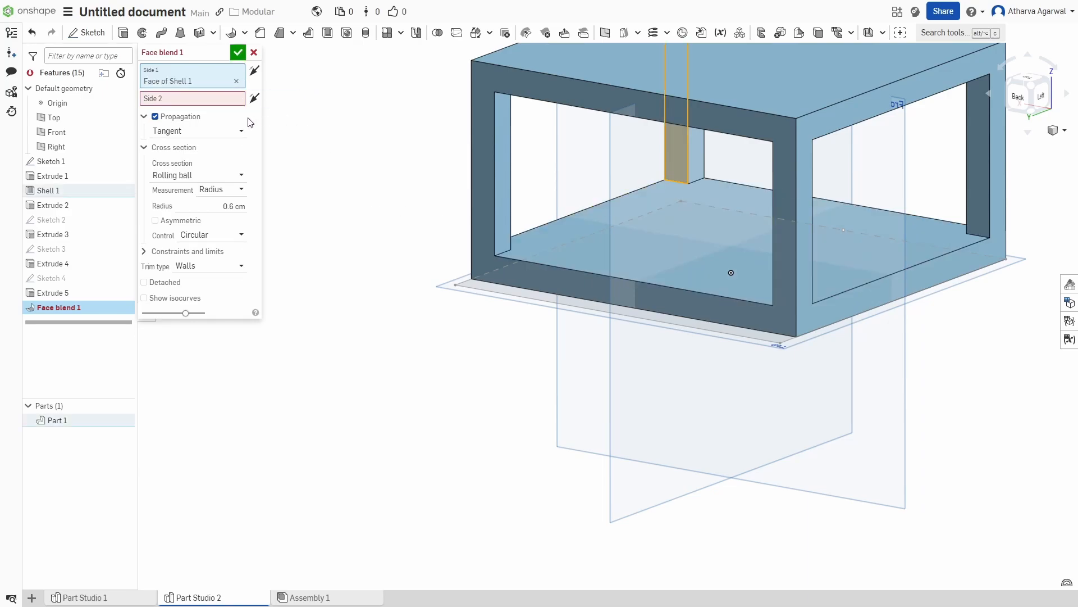
{"action": "left_click", "coordinate": [211, 99]}
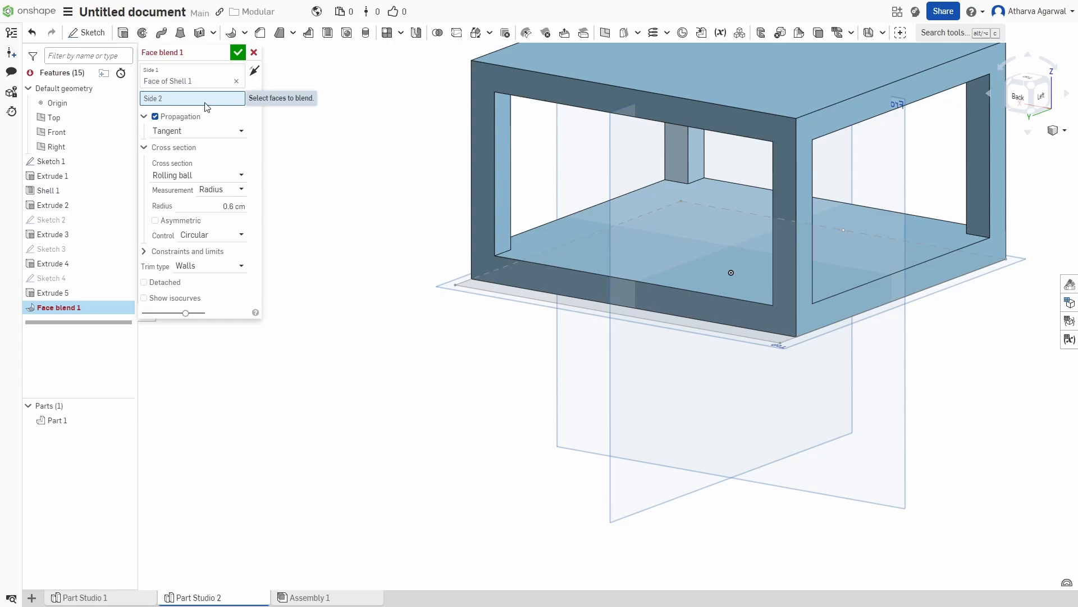
{"action": "left_click", "coordinate": [672, 249]}
- Add the remaining inner faces of the corner posts to the first side of the floor blend and accept the Face blend
{"action": "left_click", "coordinate": [185, 80]}
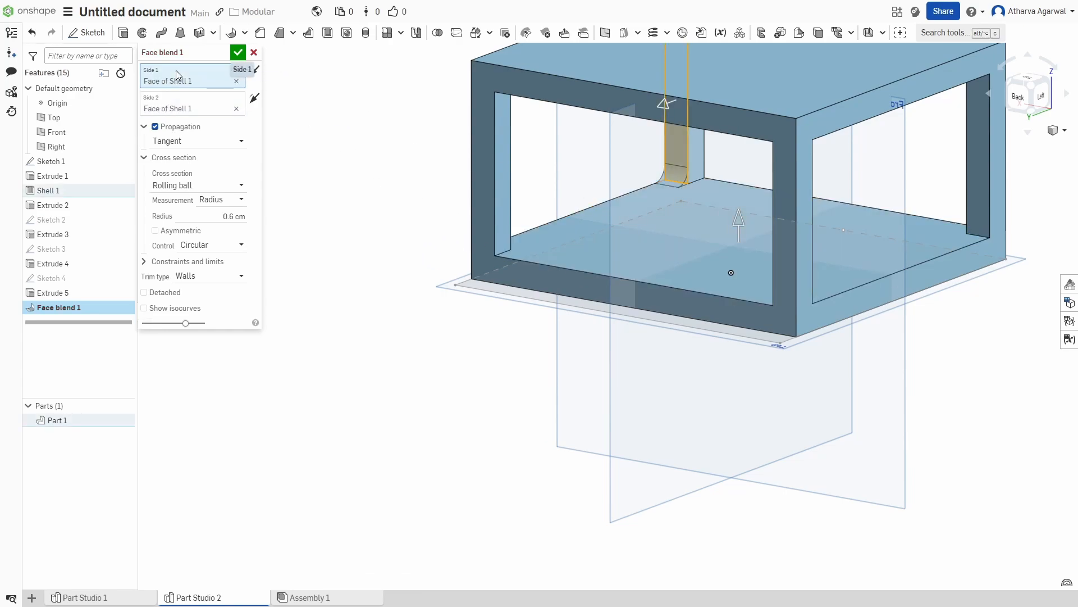
{"action": "left_click", "coordinate": [695, 179]}
{"action": "right_click_drag", "start_coordinate": [991, 296], "coordinate": [1052, 309]}
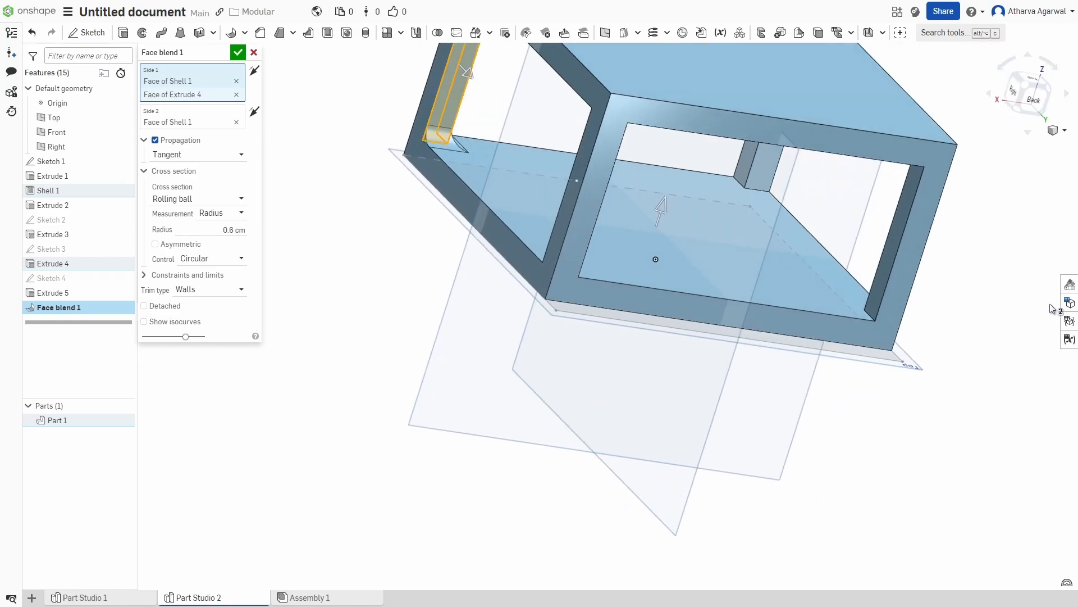
{"action": "left_click", "coordinate": [740, 173]}
{"action": "left_click", "coordinate": [777, 207]}
{"action": "left_click", "coordinate": [880, 298]}
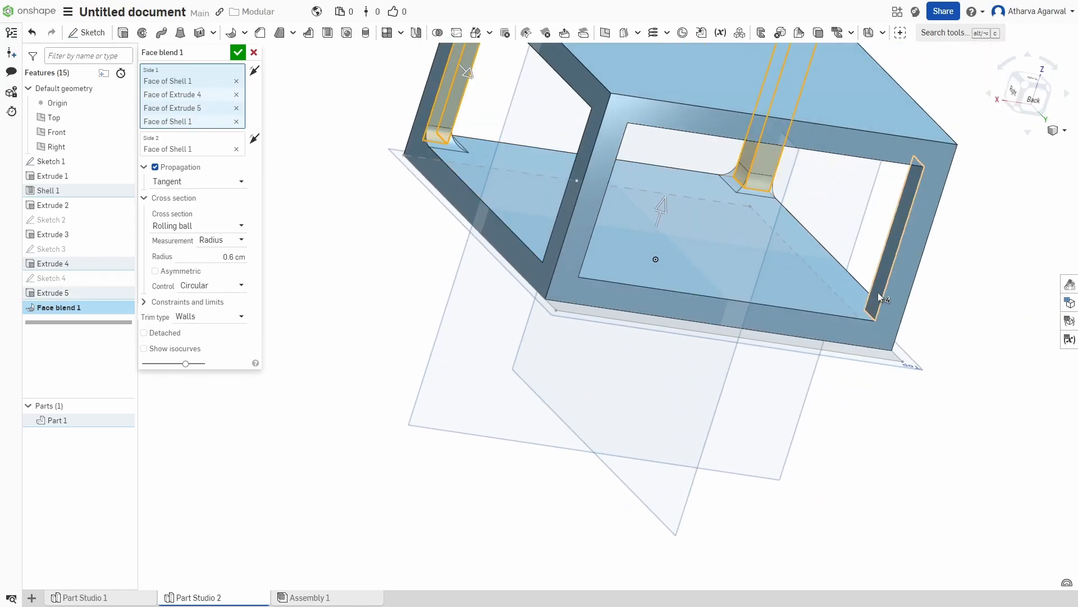
{"action": "right_click_drag", "start_coordinate": [881, 297], "coordinate": [824, 325]}
{"action": "left_click", "coordinate": [583, 258]}
{"action": "left_click", "coordinate": [784, 419]}
{"action": "scroll", "coordinate": [930, 294], "scroll_direction": "up", "scroll_amount": 5}
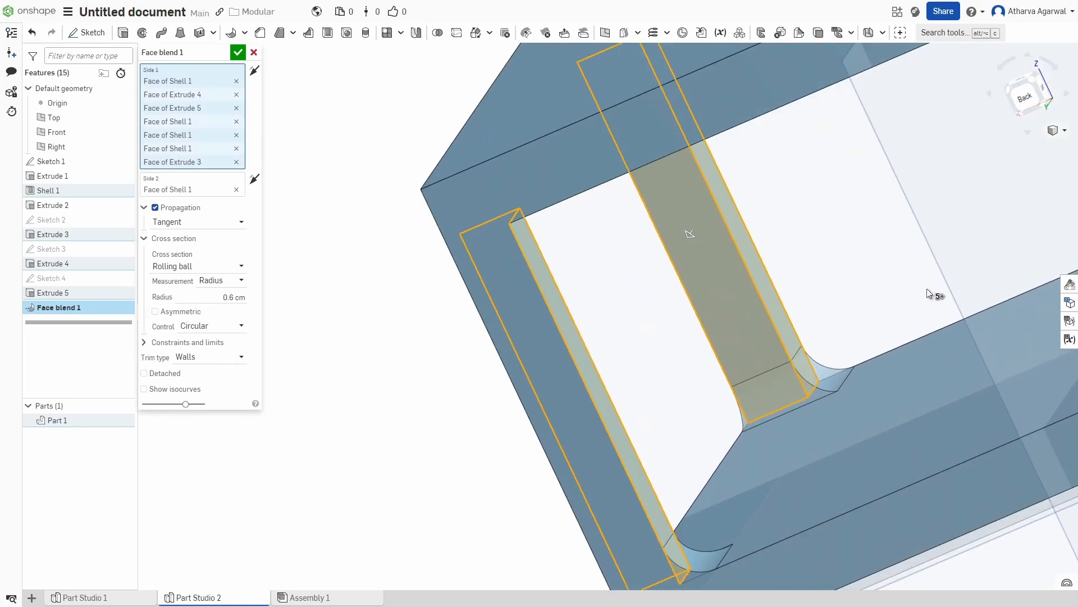
{"action": "scroll", "coordinate": [937, 300], "scroll_direction": "down", "scroll_amount": 5}
- Create a second Face blend with a 0.6 cm radius between the box's ceiling and the inner faces of the corner posts
{"action": "left_click", "coordinate": [1025, 97]}
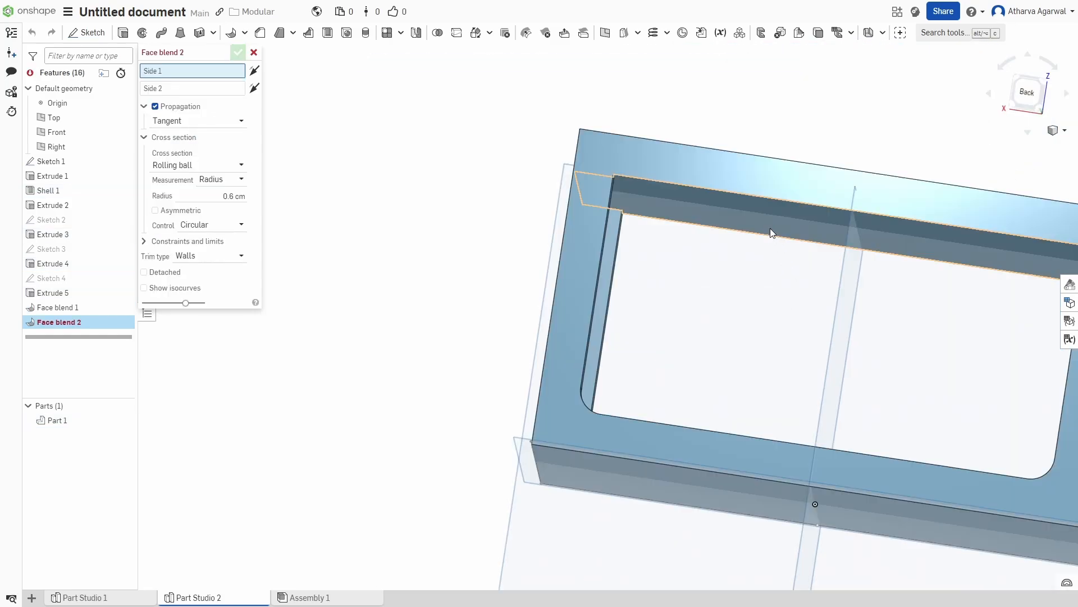
{"action": "left_click", "coordinate": [770, 229]}
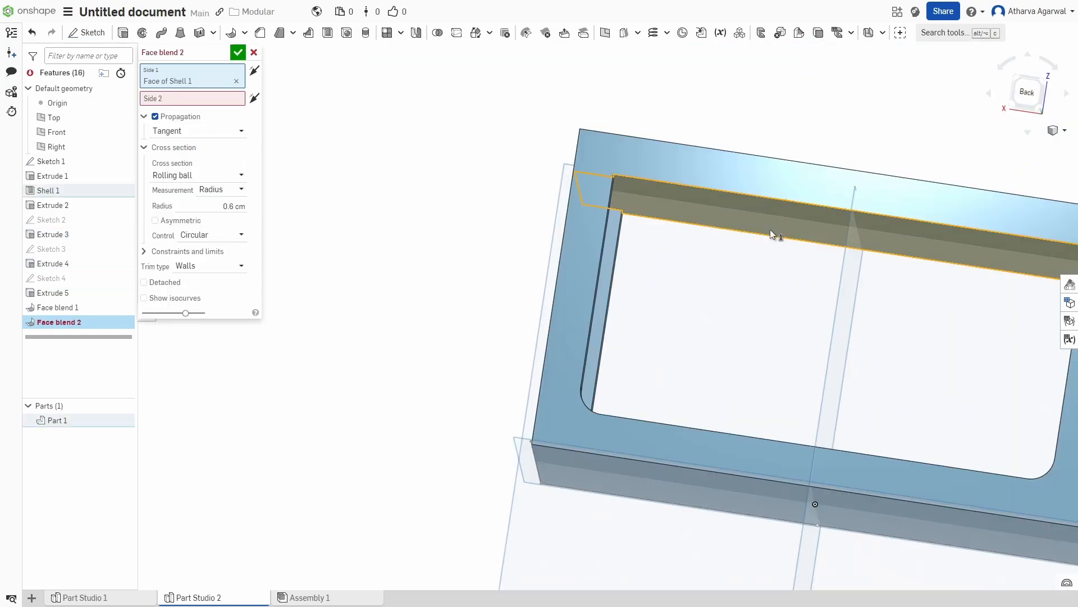
{"action": "left_click", "coordinate": [192, 98]}
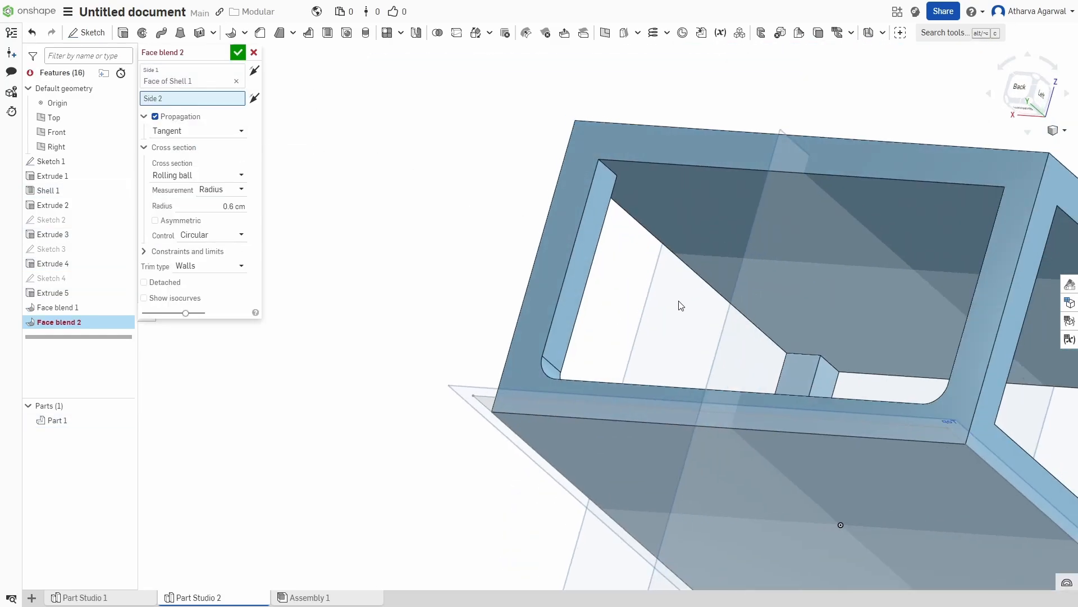
{"action": "left_click", "coordinate": [651, 288]}
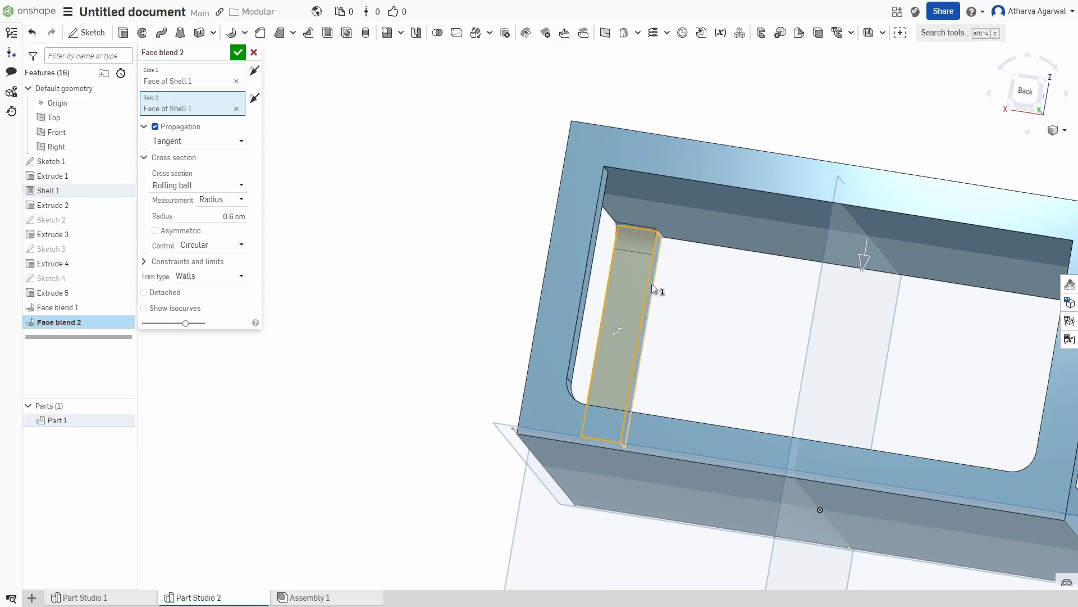
{"action": "left_click", "coordinate": [654, 284]}
{"action": "right_click_drag", "start_coordinate": [654, 284], "coordinate": [874, 331]}
{"action": "left_click", "coordinate": [588, 264]}
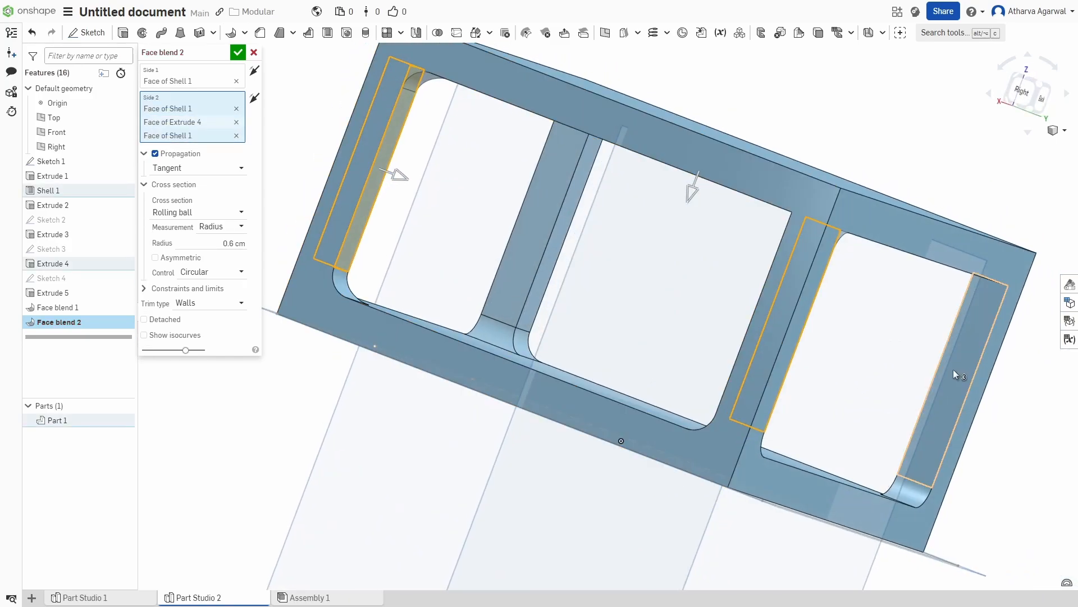
{"action": "left_click", "coordinate": [571, 271]}
{"action": "left_click", "coordinate": [532, 249]}
{"action": "left_click", "coordinate": [557, 251]}
{"action": "right_click_drag", "start_coordinate": [557, 252], "coordinate": [752, 343]}
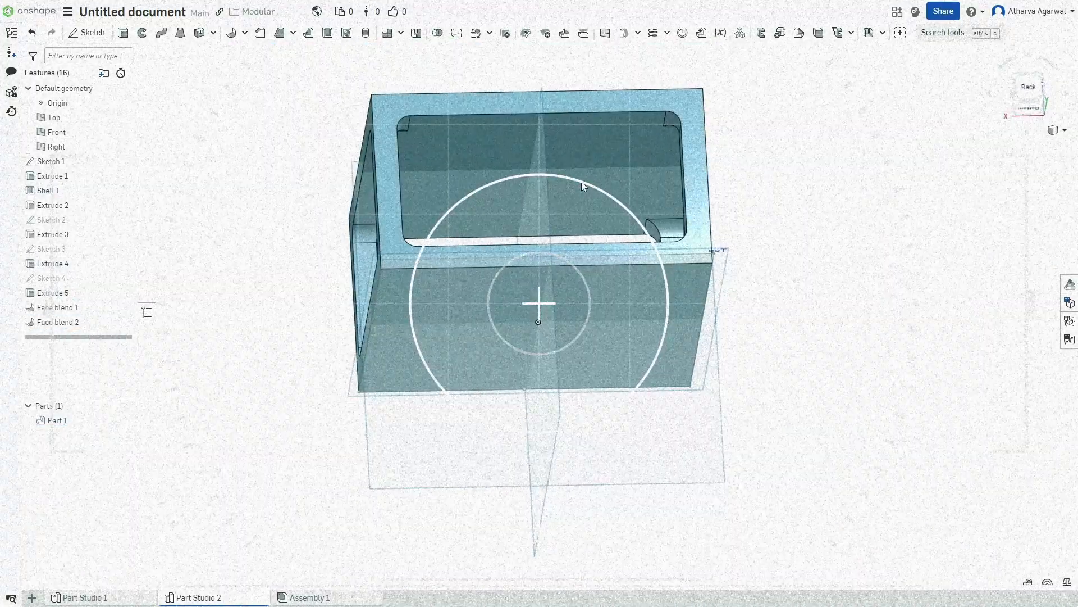
{"action": "right_click_drag", "start_coordinate": [583, 183], "coordinate": [590, 185]}
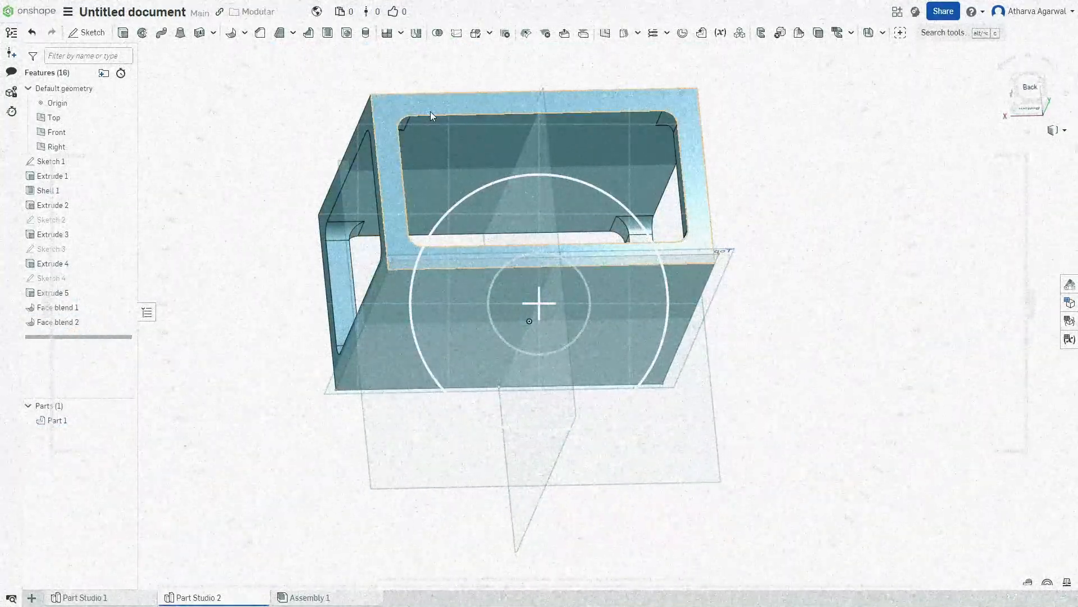
{"action": "left_click", "coordinate": [87, 32]}
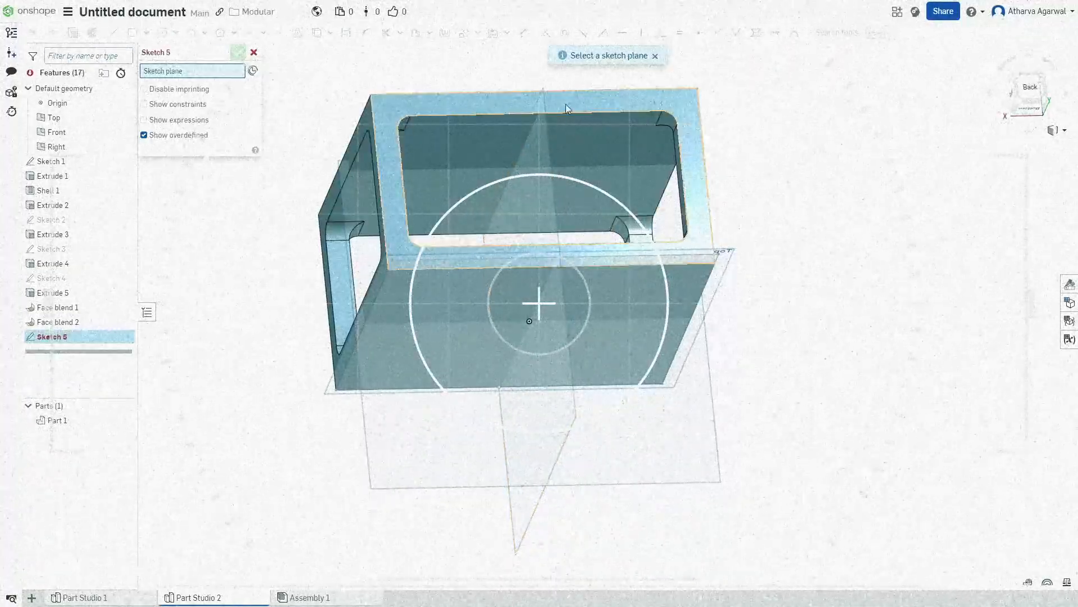
{"action": "left_click", "coordinate": [565, 107]}
{"action": "key", "text": "g"}
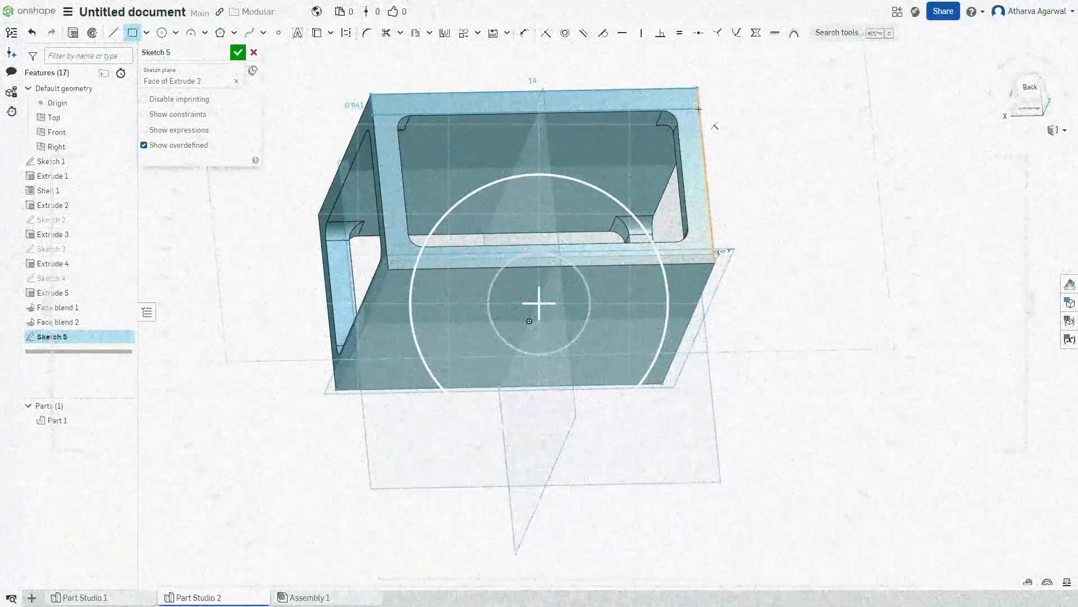
{"action": "key", "text": "n"}
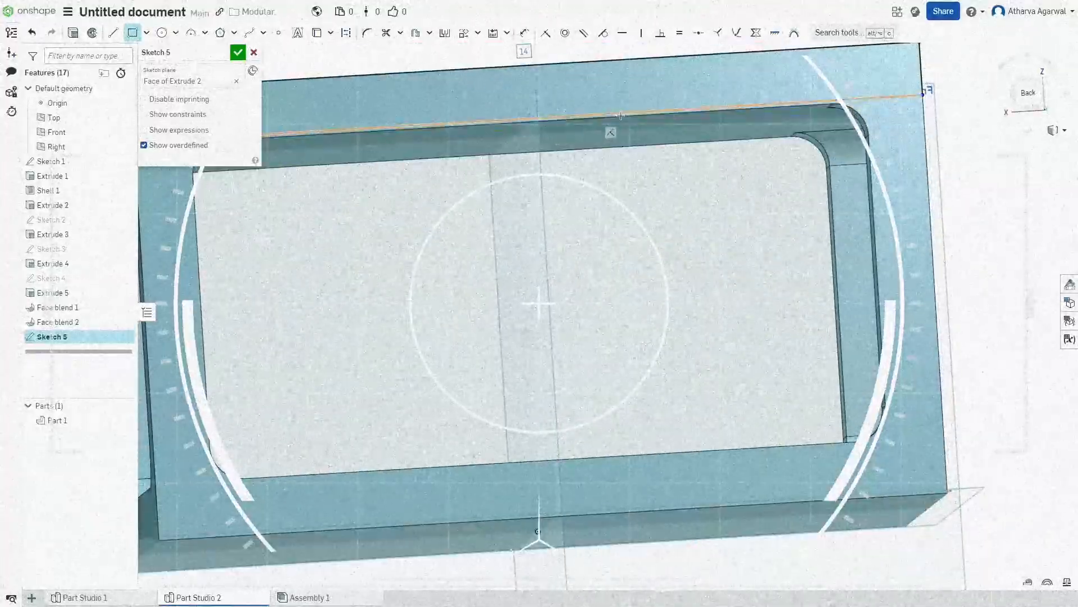
{"action": "key", "text": "Escape"}
{"action": "left_click", "coordinate": [786, 103]}
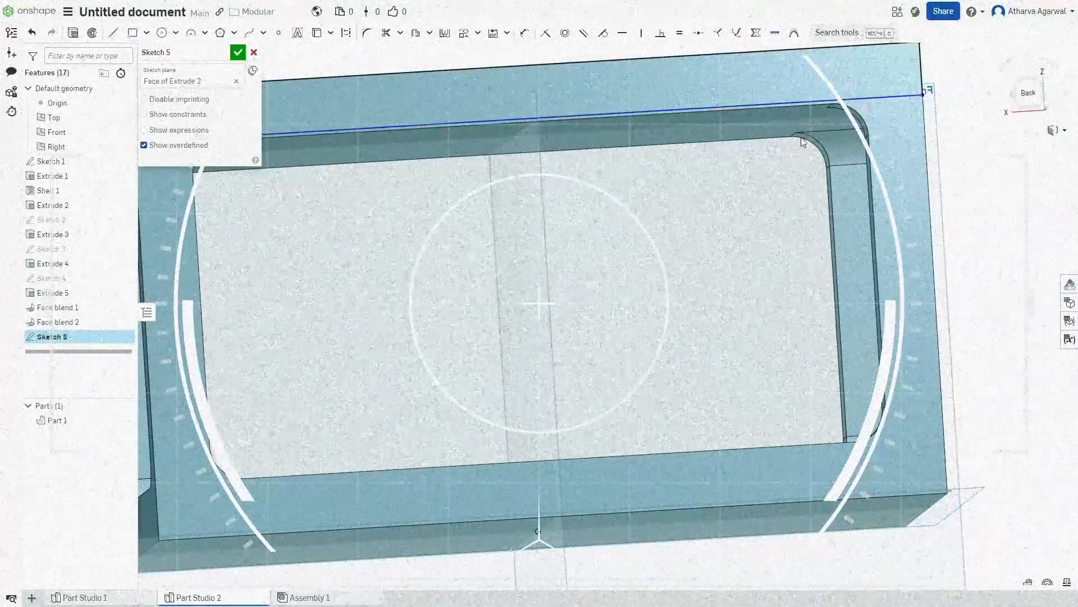
{"action": "key", "text": "u"}
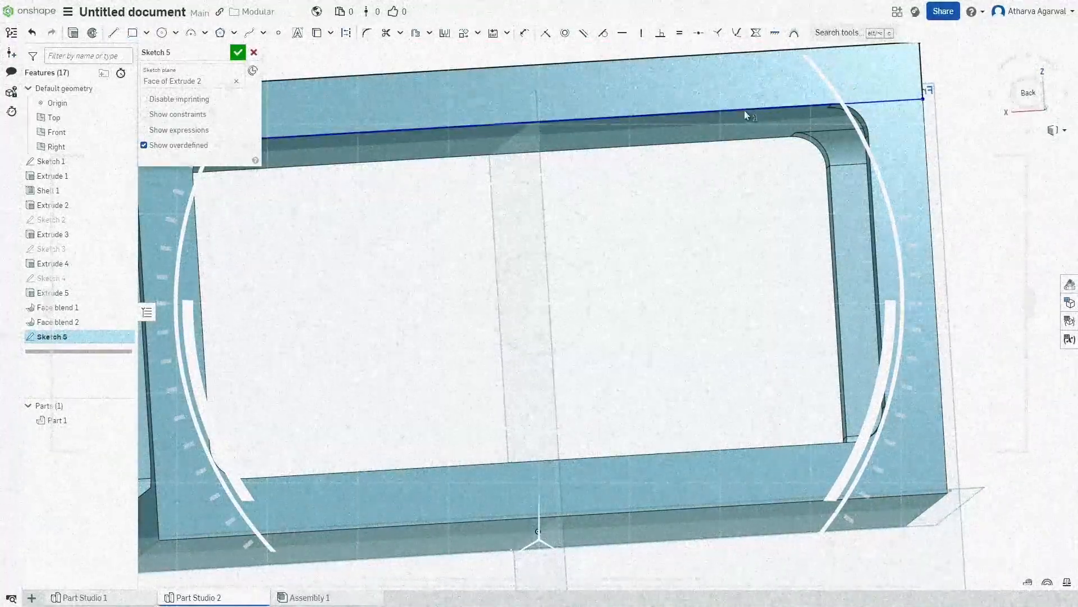
{"action": "scroll", "coordinate": [742, 111], "scroll_direction": "up", "scroll_amount": 6}
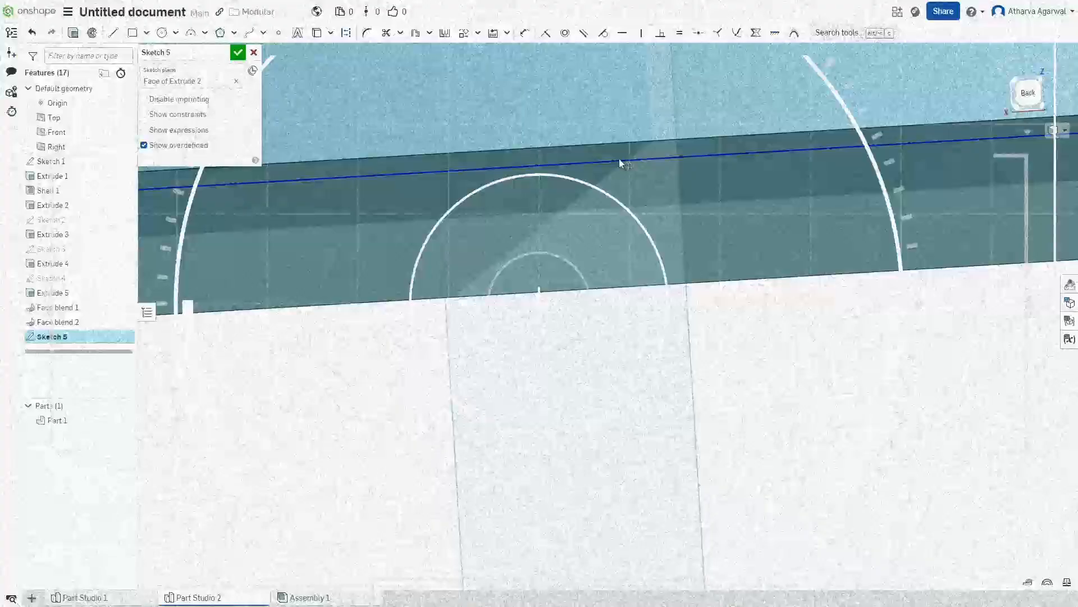
{"action": "mouse_move", "coordinate": [619, 159]}
{"action": "left_mouse_down"}
{"action": "mouse_move", "coordinate": [673, 134]}
{"action": "mouse_move", "coordinate": [643, 140]}
{"action": "left_mouse_up"}
{"action": "scroll", "coordinate": [643, 140], "scroll_direction": "down", "scroll_amount": 6}
{"action": "mouse_move", "coordinate": [639, 137]}
{"action": "right_mouse_down"}
{"action": "mouse_move", "coordinate": [735, 197]}
{"action": "mouse_move", "coordinate": [835, 185]}
{"action": "mouse_move", "coordinate": [895, 192]}
{"action": "mouse_move", "coordinate": [875, 195]}
{"action": "right_mouse_up"}
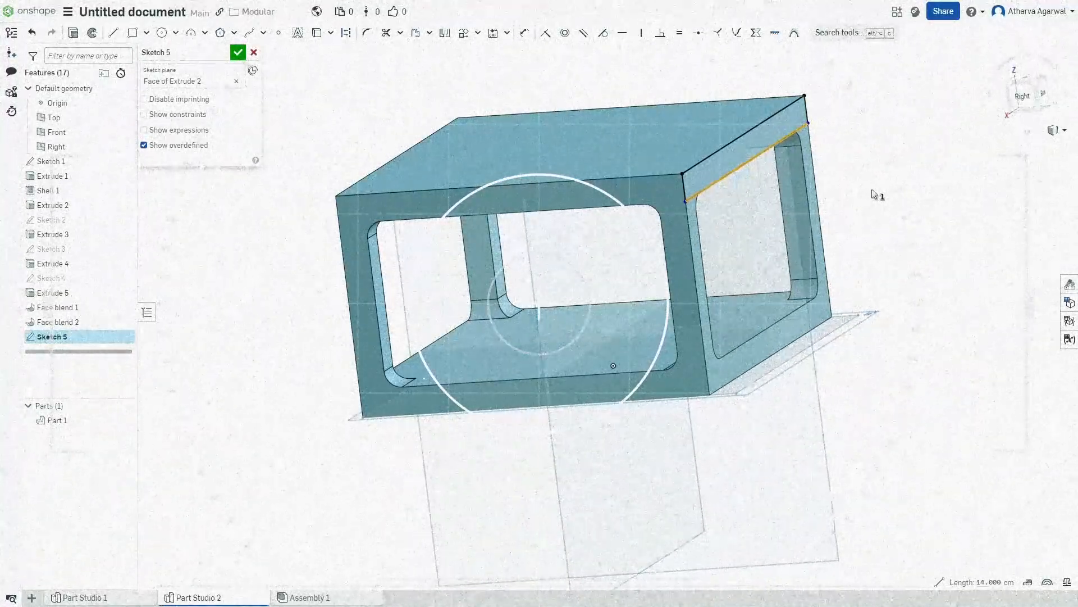
{"action": "left_click", "coordinate": [254, 53]}
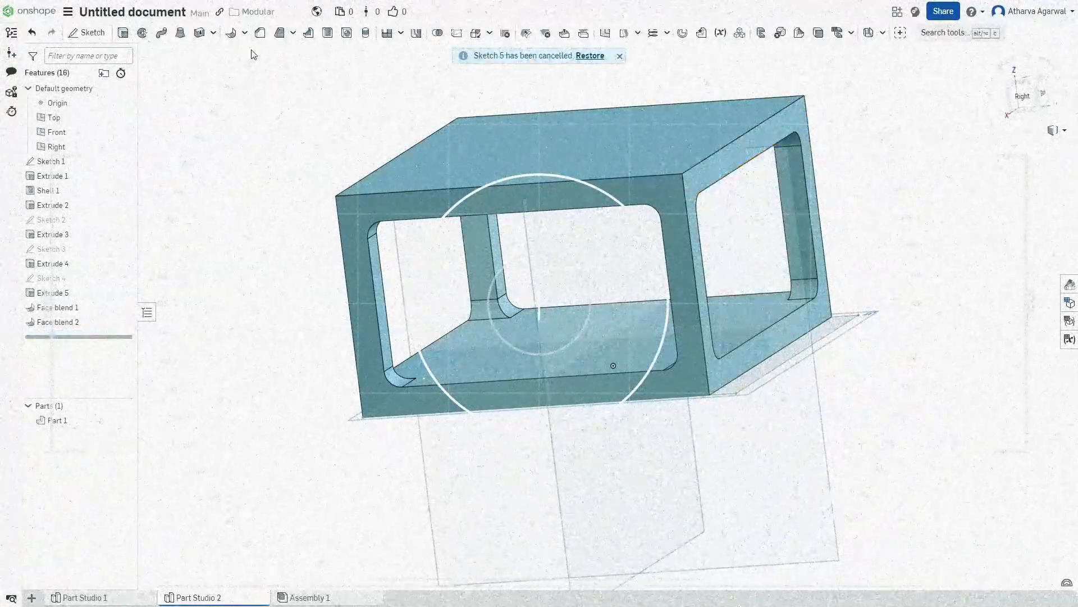
- Delete the Extrude 2 feature, then open Sketch 2 to inspect its window profile and close it
{"action": "right_click", "coordinate": [89, 210]}
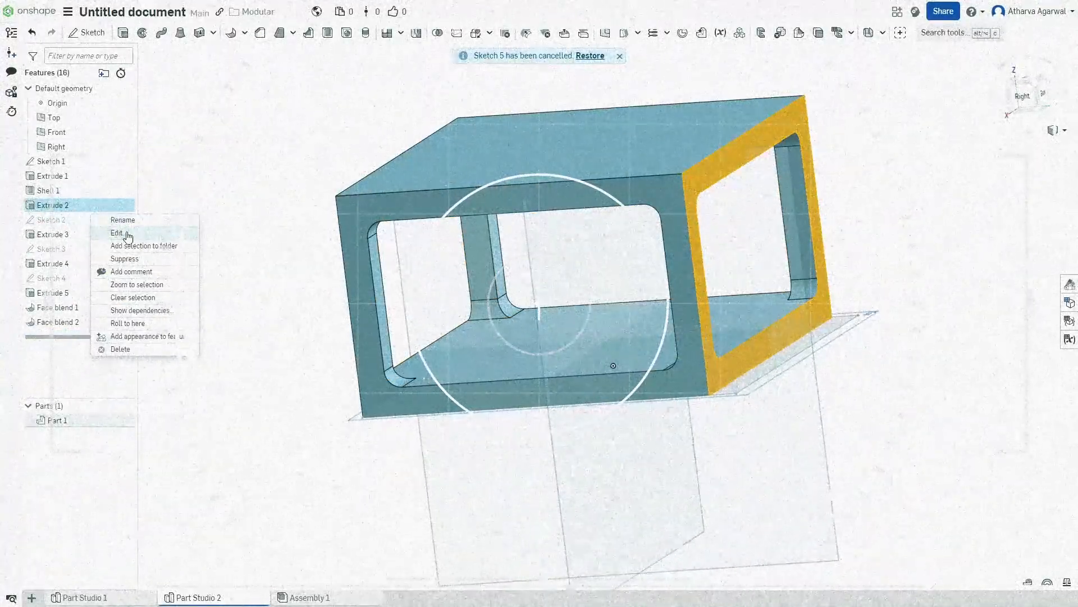
{"action": "left_click", "coordinate": [152, 350]}
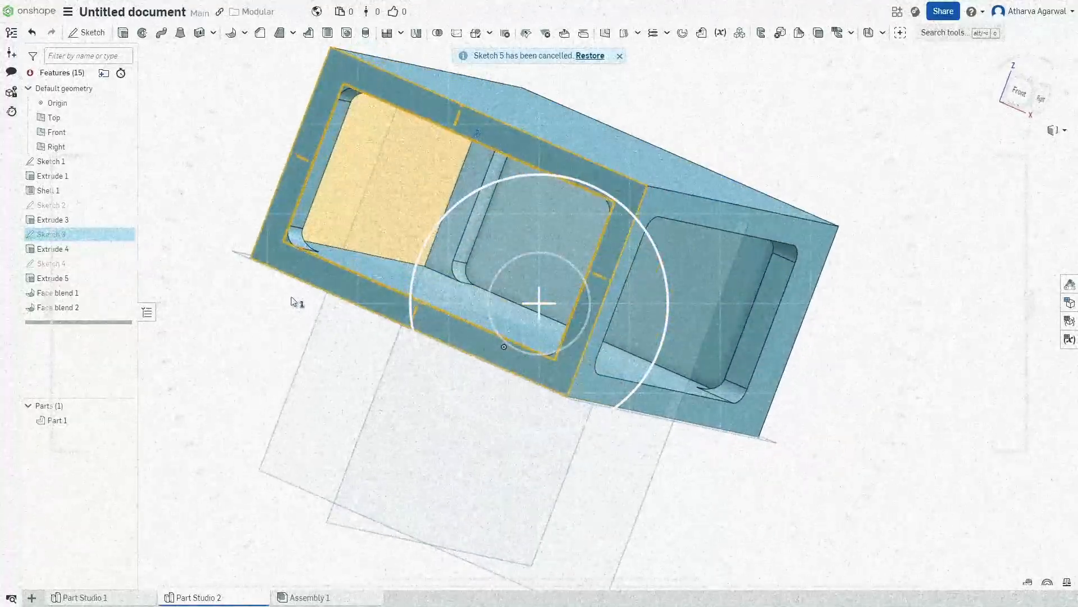
{"action": "double_click", "coordinate": [84, 211]}
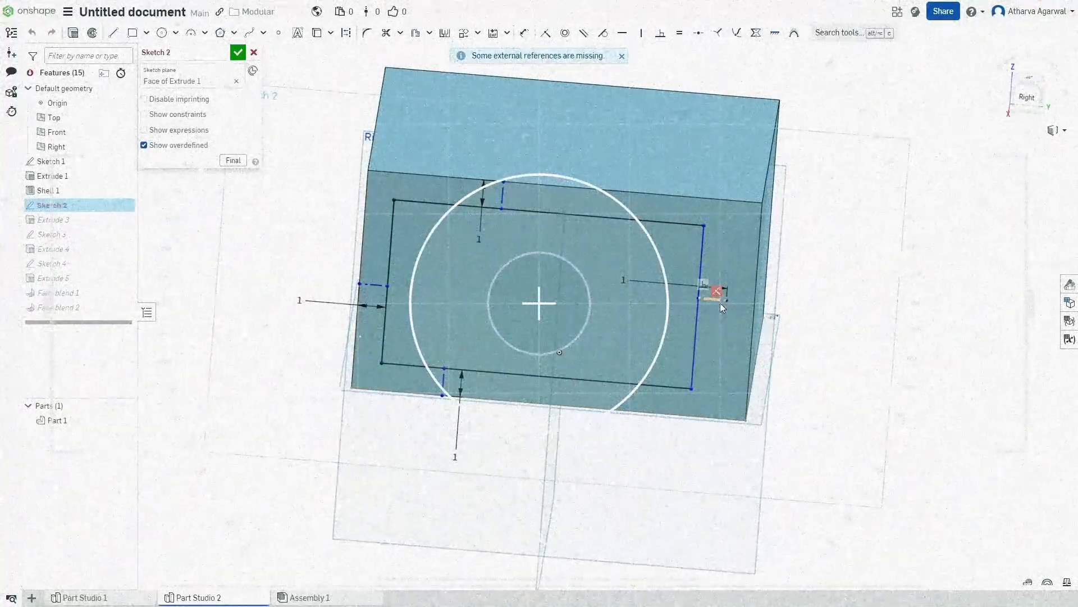
{"action": "left_click", "coordinate": [237, 52]}
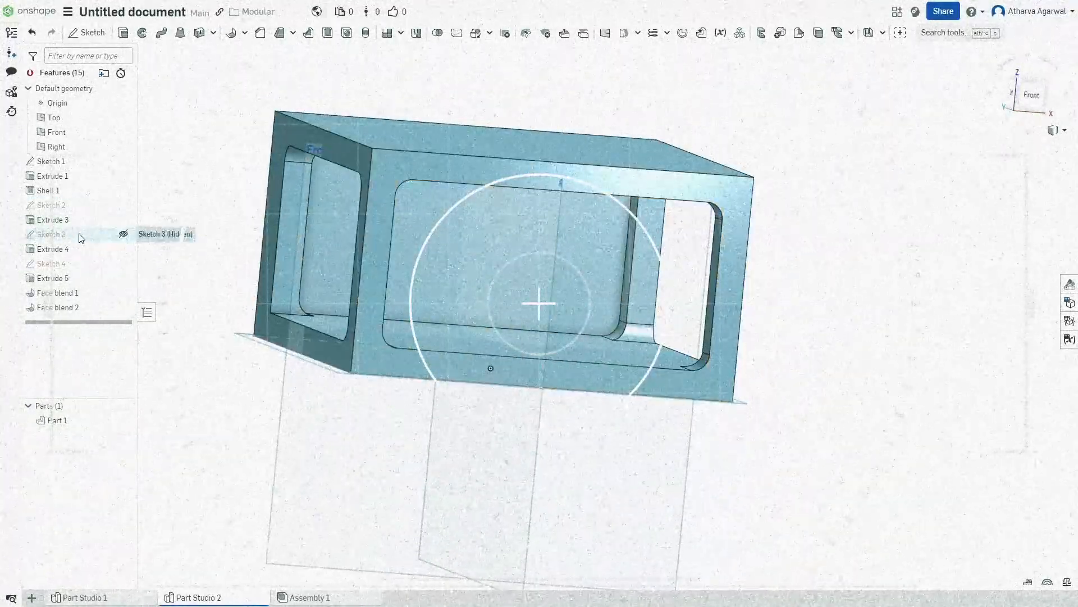
- Copy the dimensioned window rectangle from Sketch 3 and paste it into a new sketch on the box's solid back face
{"action": "double_click", "coordinate": [79, 235]}
{"action": "left_click_drag", "start_coordinate": [351, 130], "coordinate": [824, 456]}
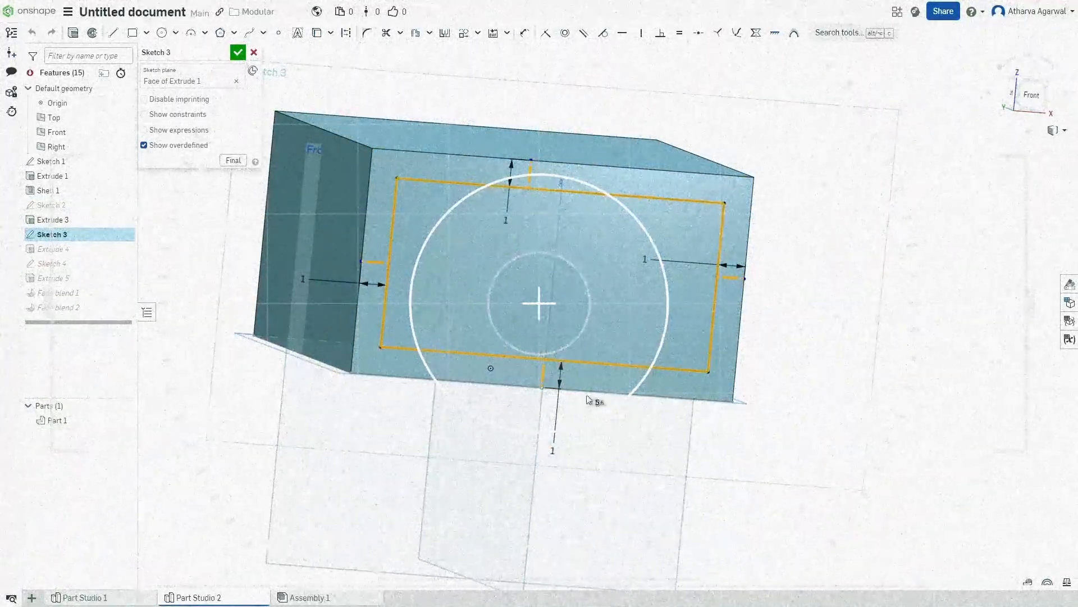
{"action": "left_click", "coordinate": [237, 52]}
{"action": "right_click_drag", "start_coordinate": [229, 194], "coordinate": [424, 235]}
{"action": "key", "text": "shift+s"}
{"action": "left_click", "coordinate": [516, 194]}
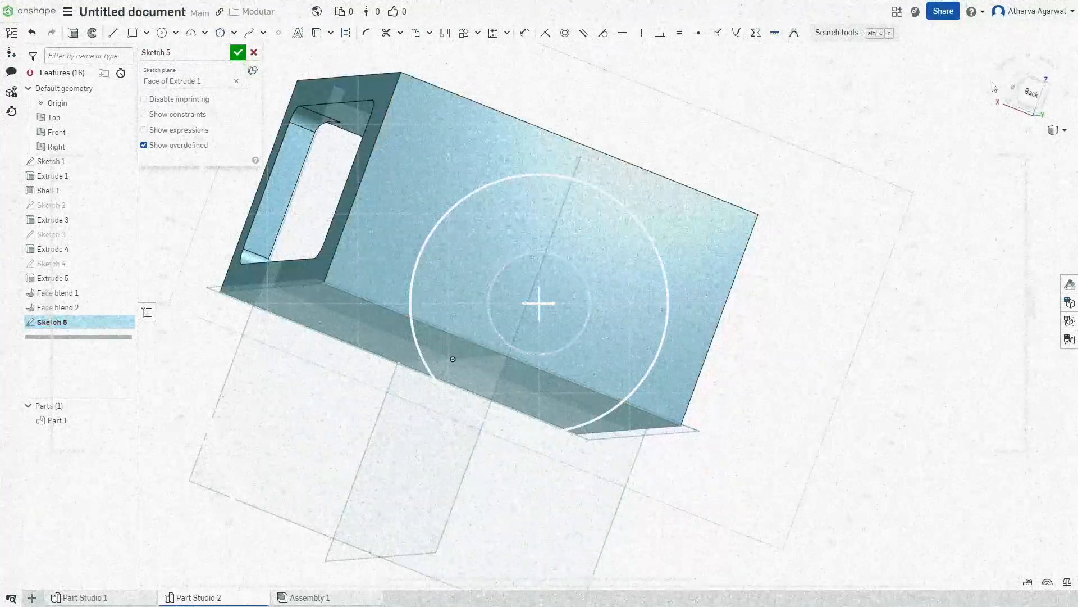
{"action": "key", "text": "n"}
{"action": "key", "text": "Return"}
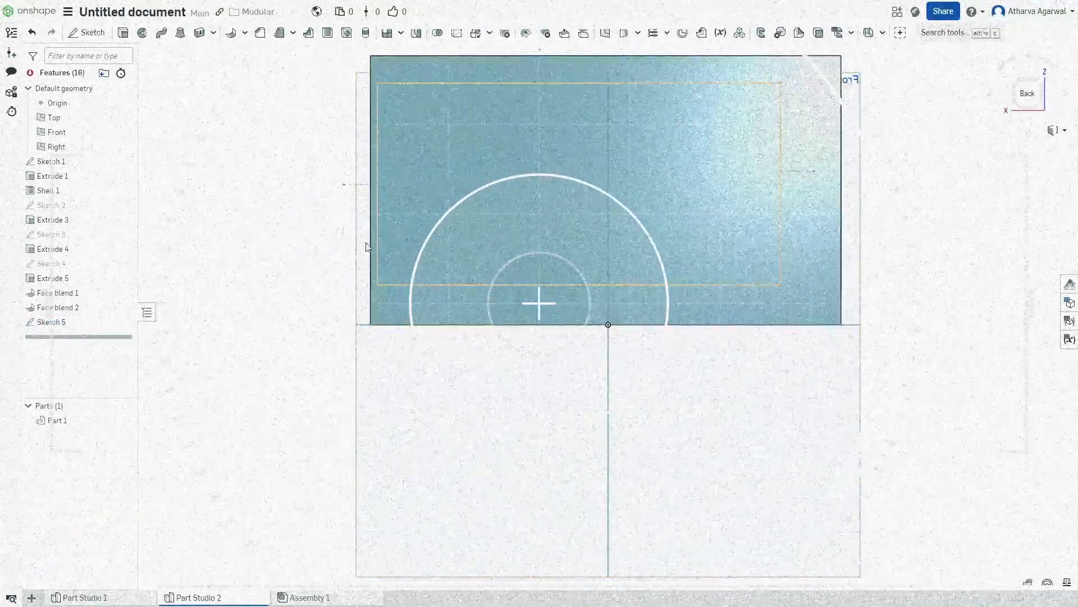
- Reopen Sketch 5 and move the outer ends of the two horizontal connecting lines onto the back face's side edges
{"action": "double_click", "coordinate": [62, 322]}
{"action": "left_click_drag", "start_coordinate": [344, 184], "coordinate": [371, 190]}
{"action": "left_click_drag", "start_coordinate": [814, 171], "coordinate": [838, 177]}
{"action": "mouse_move", "coordinate": [837, 178]}
{"action": "right_mouse_down"}
{"action": "mouse_move", "coordinate": [793, 312]}
{"action": "mouse_move", "coordinate": [780, 303]}
{"action": "mouse_move", "coordinate": [848, 313]}
{"action": "mouse_move", "coordinate": [769, 330]}
{"action": "mouse_move", "coordinate": [775, 314]}
{"action": "right_mouse_up"}
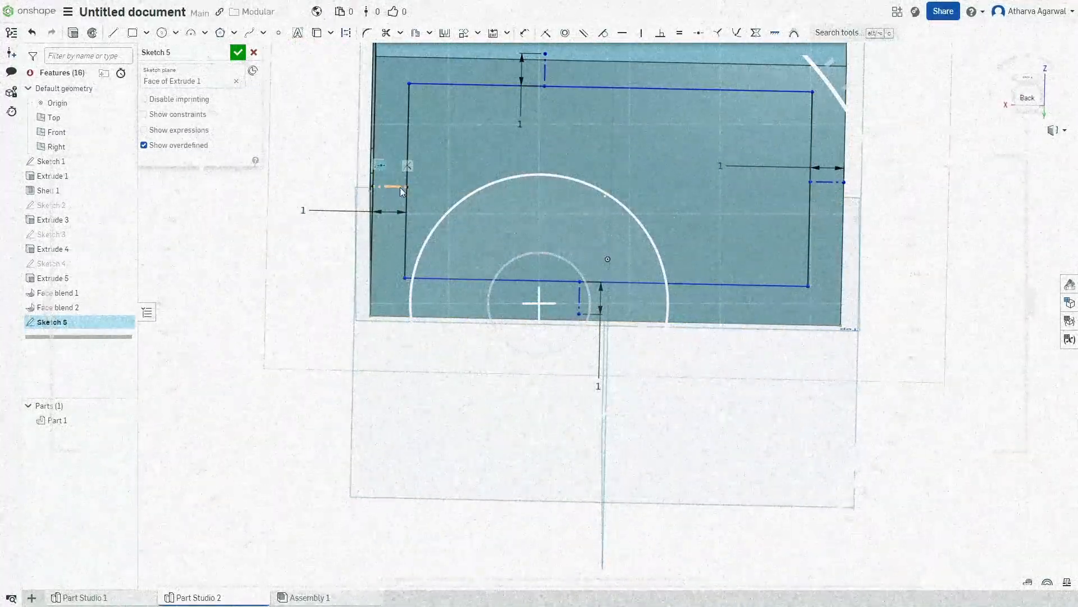
- Try deleting the horizontal connecting lines, attaching the vertical ones to the face's upper and lower edges, and shifting the rectangle's side outward
{"action": "left_click", "coordinate": [400, 187]}
{"action": "key", "text": "Delete"}
{"action": "left_click", "coordinate": [826, 183]}
{"action": "key", "text": "Delete"}
{"action": "left_click_drag", "start_coordinate": [545, 54], "coordinate": [614, 63]}
{"action": "left_click_drag", "start_coordinate": [579, 314], "coordinate": [607, 321]}
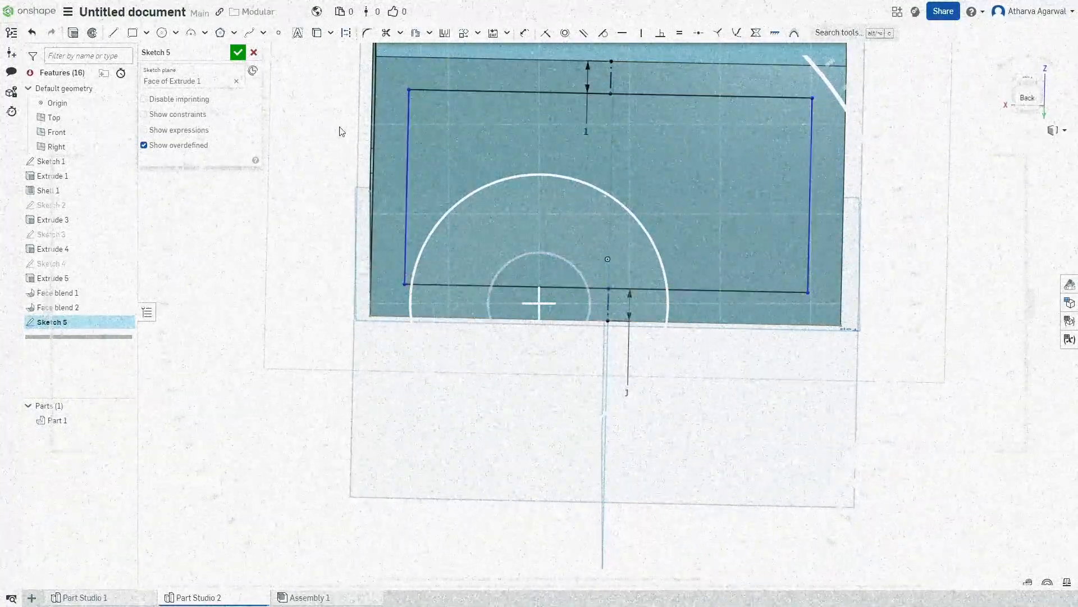
{"action": "mouse_move", "coordinate": [406, 182]}
{"action": "left_mouse_down"}
{"action": "mouse_move", "coordinate": [376, 181]}
{"action": "mouse_move", "coordinate": [397, 181]}
{"action": "left_mouse_up"}
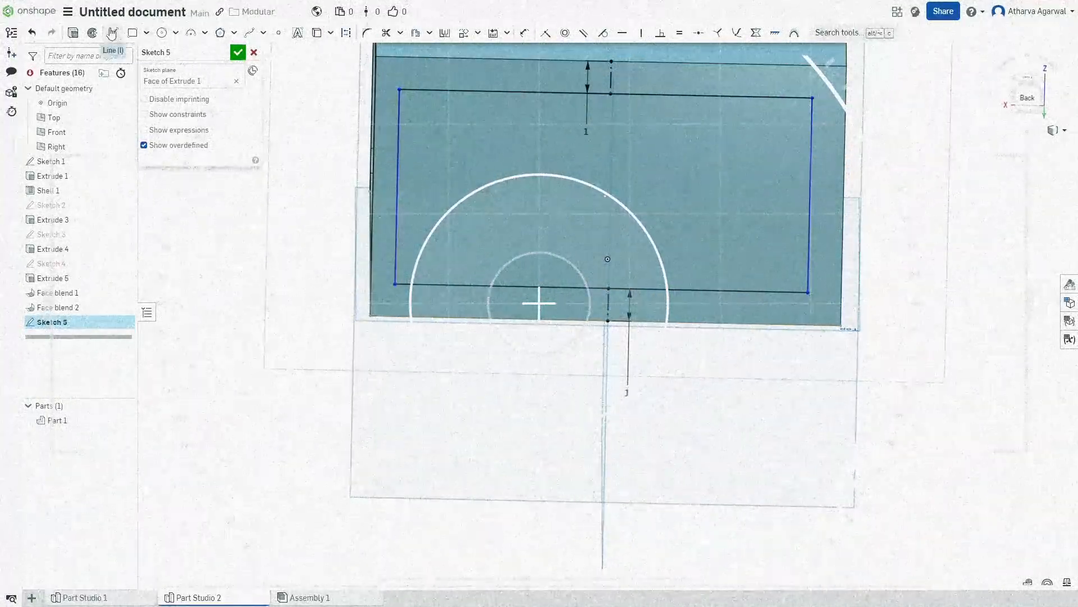
- Undo the line deletions and the recent moves in Sketch 5 to bring back the connecting lines
{"action": "key", "text": "ctrl+z"}
{"action": "key", "text": "ctrl+z"}
{"action": "key", "text": "ctrl+z"}
{"action": "key", "text": "ctrl+z"}
{"action": "key", "text": "ctrl+z"}
{"action": "key", "text": "ctrl+z"}
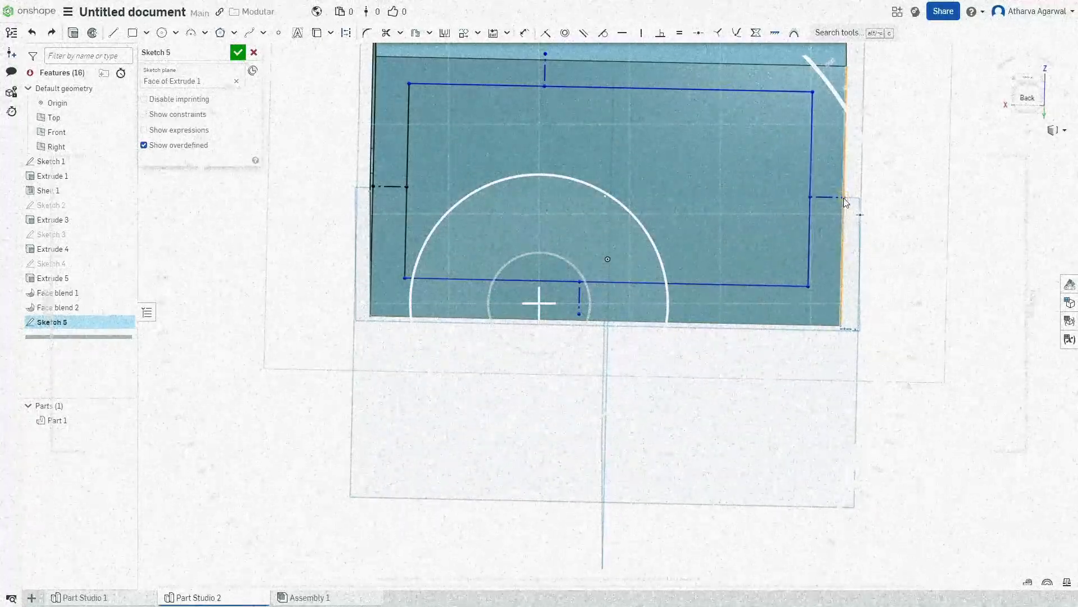
- Set the dimensions of both horizontal connecting lines in Sketch 5 to 0 so the rectangle spans the back face's full width
{"action": "double_click", "coordinate": [720, 178]}
{"action": "type", "text": "0"}
{"action": "key", "text": "Return"}
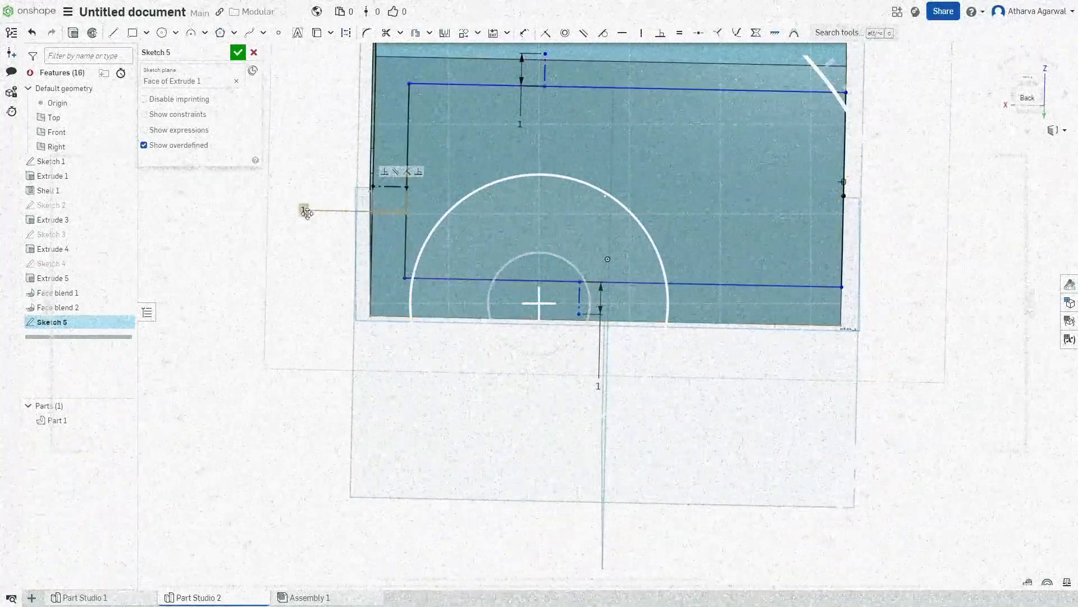
{"action": "type", "text": "0"}
{"action": "key", "text": "Return"}
- Move the outer ends of the two vertical connecting lines onto the back face's upper and lower edges and finish Sketch 5
{"action": "left_click_drag", "start_coordinate": [545, 54], "coordinate": [616, 63]}
{"action": "left_click_drag", "start_coordinate": [579, 314], "coordinate": [610, 316]}
{"action": "key", "text": "Return"}
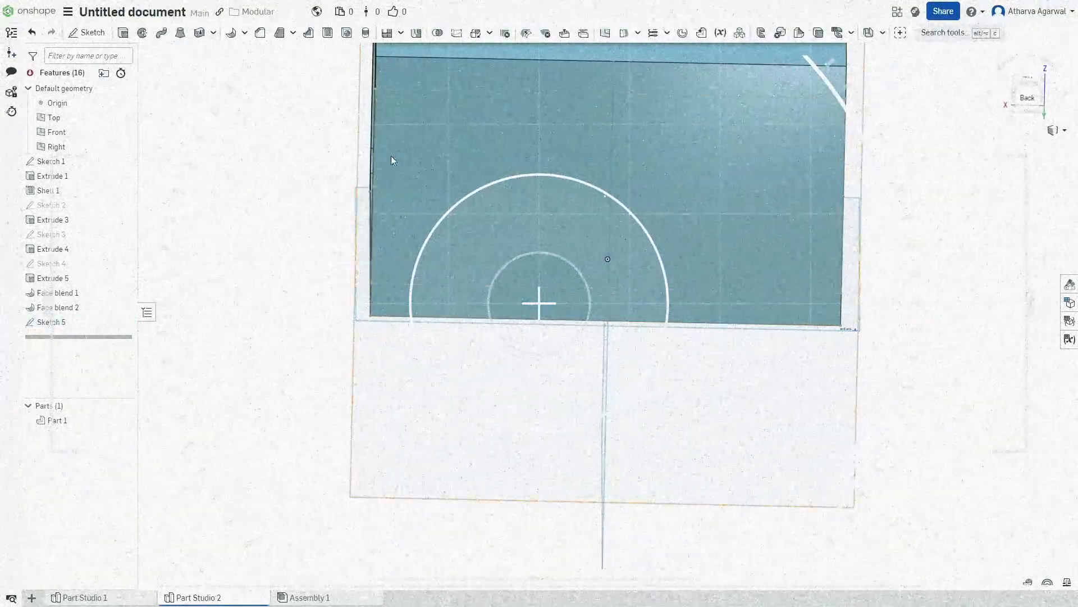
- Extrude the Sketch 5 rectangle as a 1 cm deep cut through the box's back wall
{"action": "left_click", "coordinate": [124, 33]}
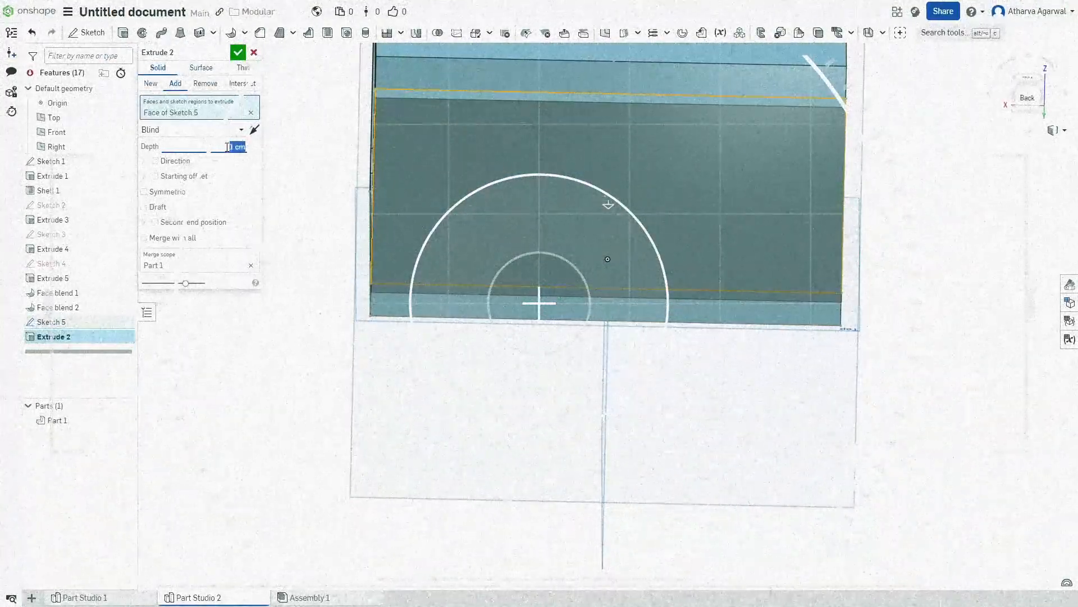
{"action": "mouse_move", "coordinate": [334, 183]}
{"action": "right_mouse_down"}
{"action": "mouse_move", "coordinate": [373, 187]}
{"action": "mouse_move", "coordinate": [349, 190]}
{"action": "mouse_move", "coordinate": [367, 192]}
{"action": "mouse_move", "coordinate": [362, 184]}
{"action": "mouse_move", "coordinate": [386, 203]}
{"action": "mouse_move", "coordinate": [366, 203]}
{"action": "mouse_move", "coordinate": [355, 184]}
{"action": "right_mouse_up"}
{"action": "key", "text": "Return"}
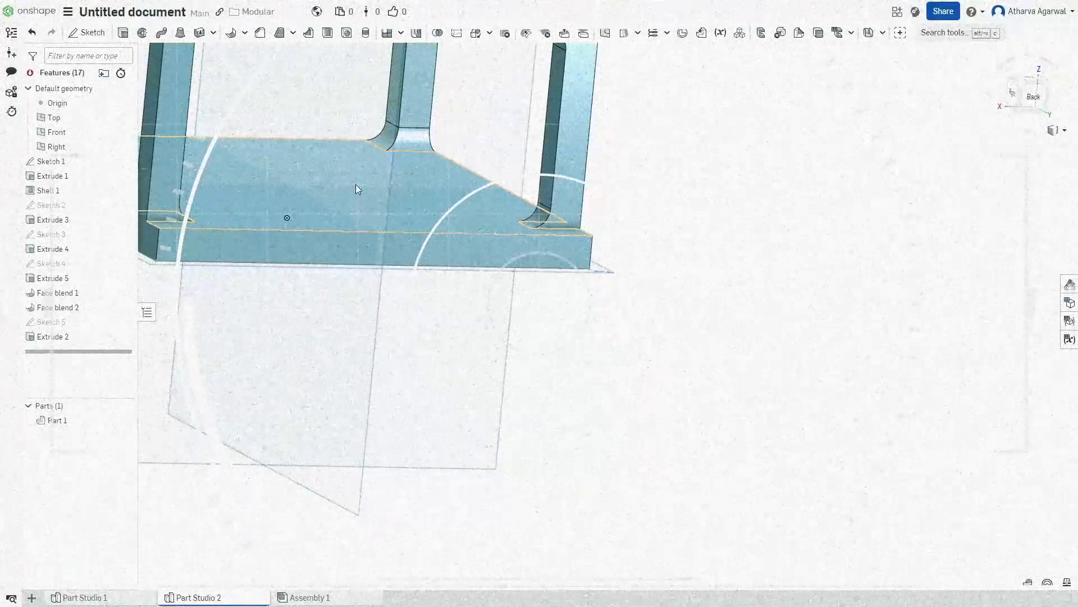
{"action": "left_click", "coordinate": [231, 32]}
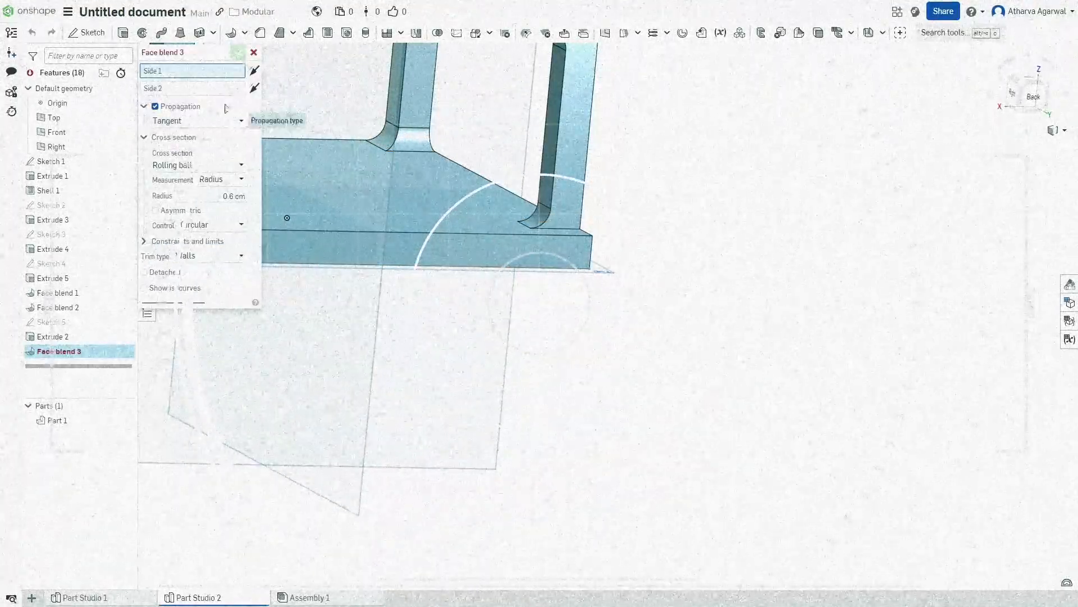
{"action": "left_click", "coordinate": [254, 52]}
{"action": "double_click", "coordinate": [56, 264]}
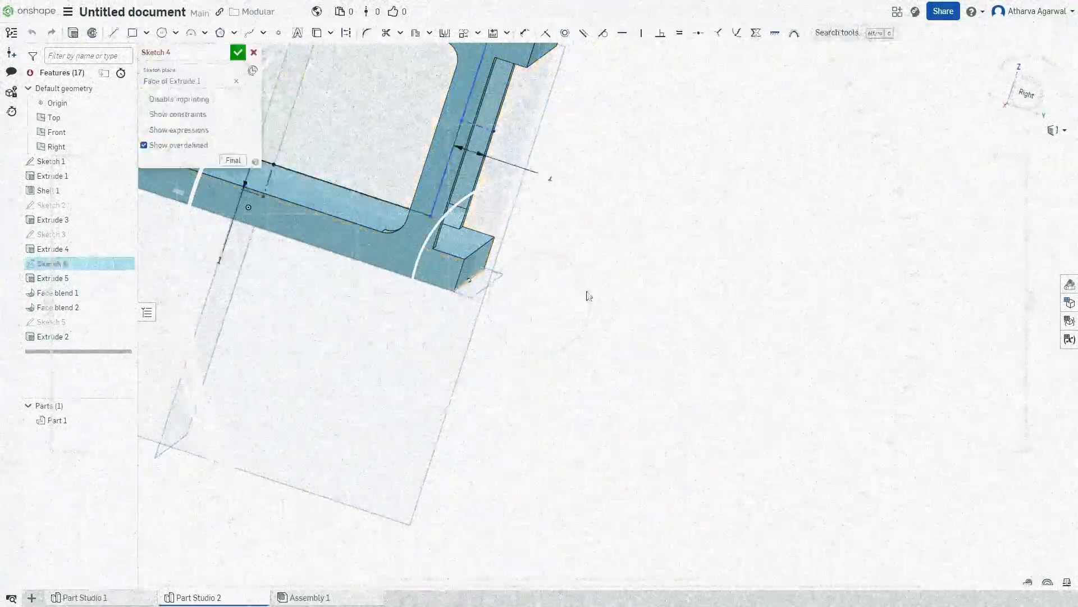
{"action": "left_click", "coordinate": [254, 53]}
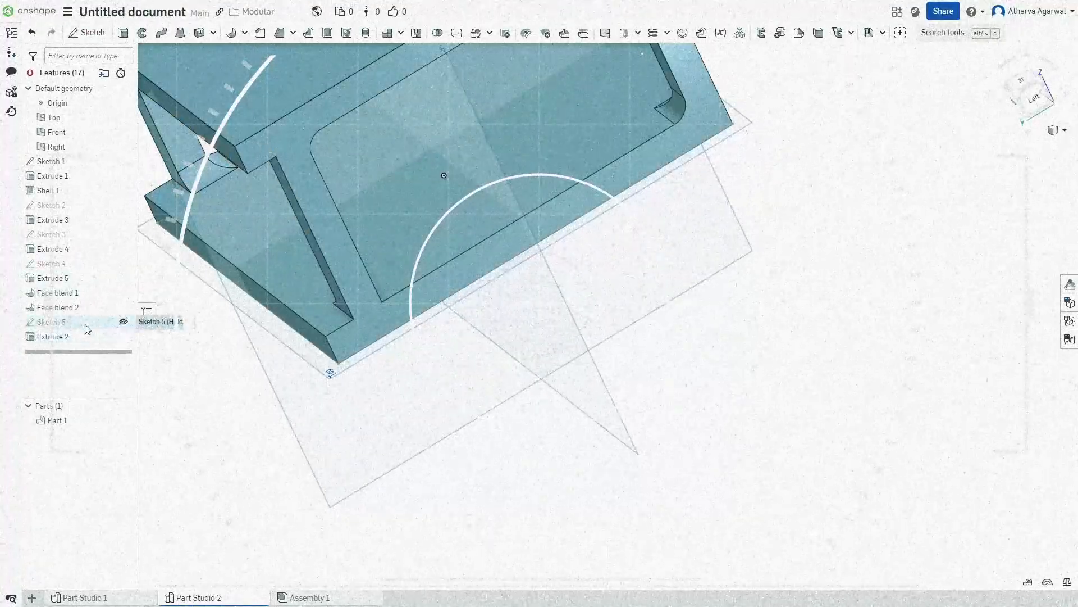
- Reorder Sketch 5 and Extrude 2 directly after Shell 1, and repair the broken coincident constraint on Sketch 2's rear connecting line
{"action": "left_click_drag", "start_coordinate": [86, 324], "coordinate": [102, 199]}
{"action": "left_click_drag", "start_coordinate": [92, 346], "coordinate": [92, 213]}
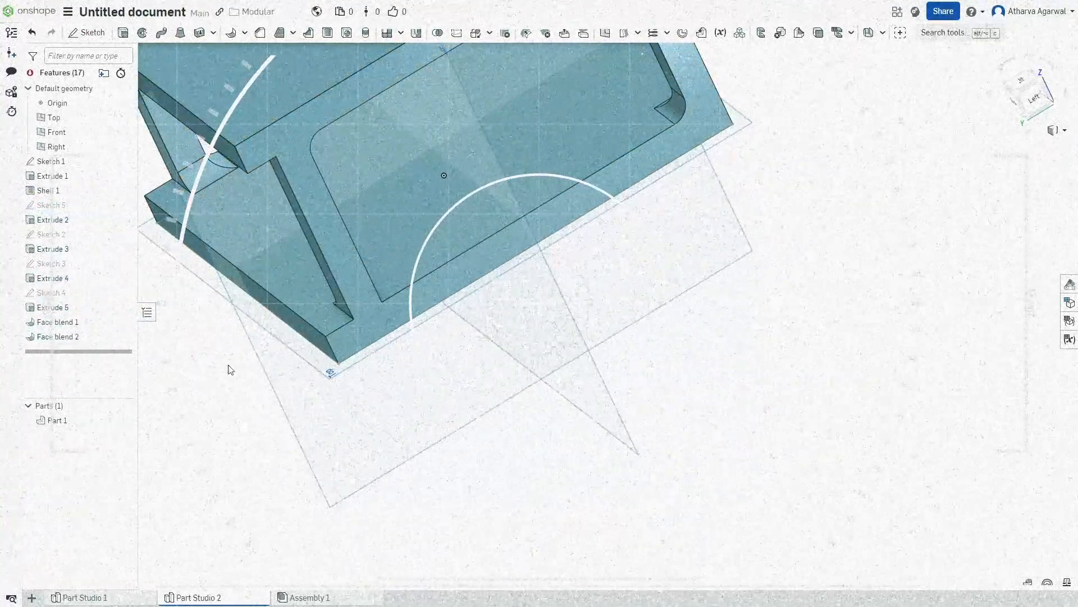
{"action": "double_click", "coordinate": [52, 234]}
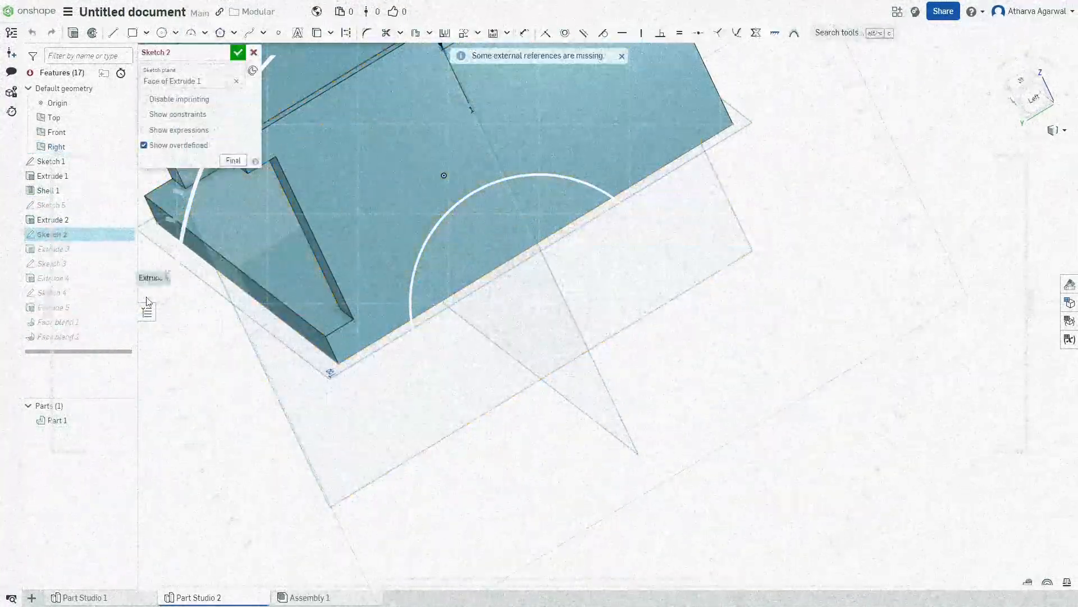
{"action": "mouse_move", "coordinate": [786, 203]}
{"action": "right_mouse_down"}
{"action": "mouse_move", "coordinate": [615, 201]}
{"action": "mouse_move", "coordinate": [517, 225]}
{"action": "right_mouse_up"}
{"action": "left_click_drag", "start_coordinate": [626, 210], "coordinate": [632, 208]}
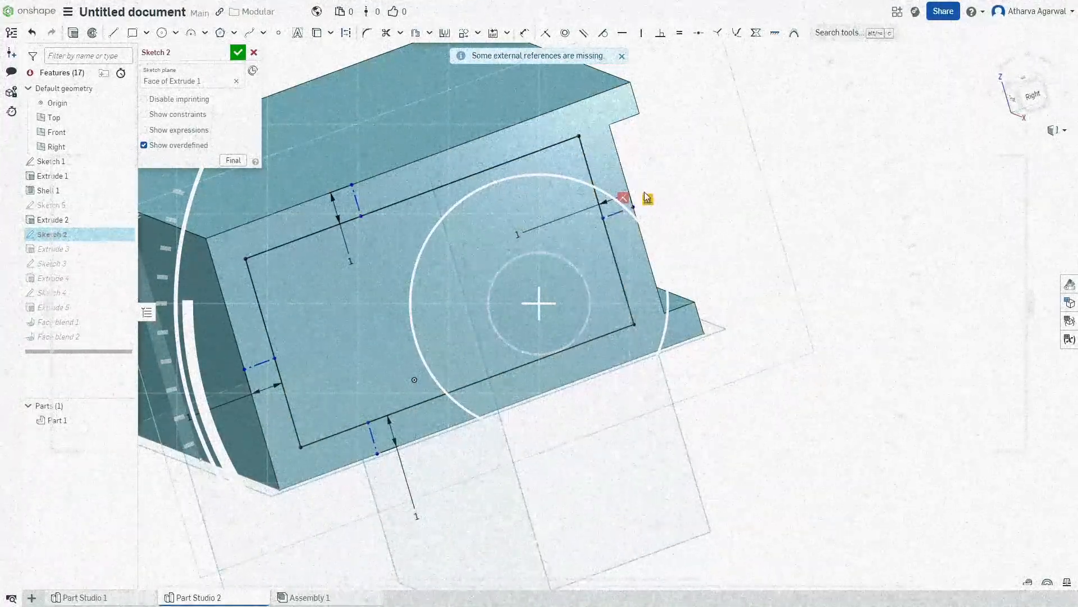
{"action": "scroll", "coordinate": [633, 208], "scroll_direction": "up", "scroll_amount": 5}
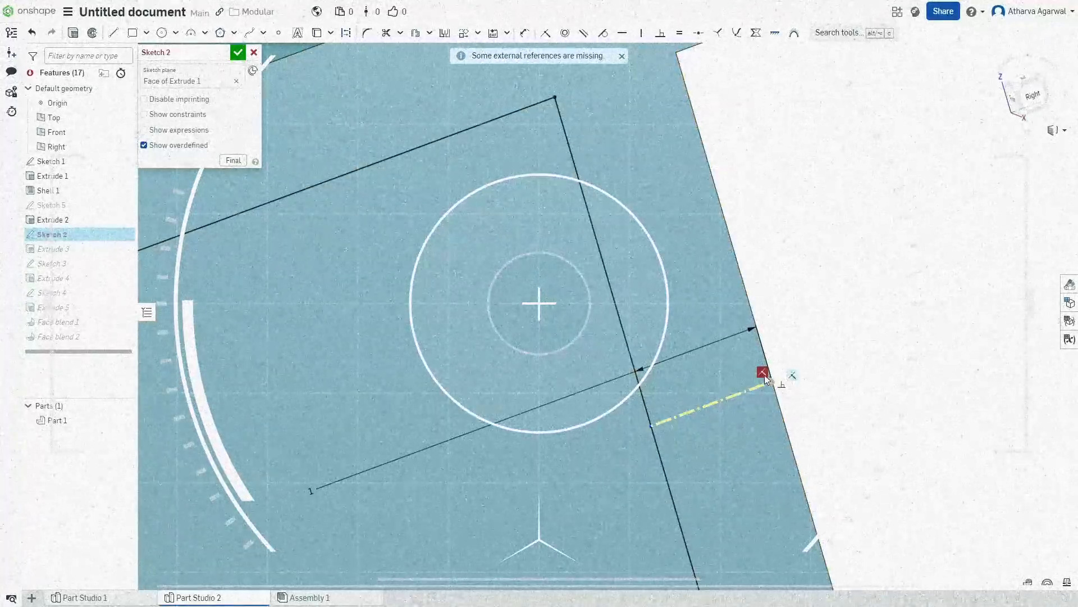
{"action": "left_click", "coordinate": [764, 374]}
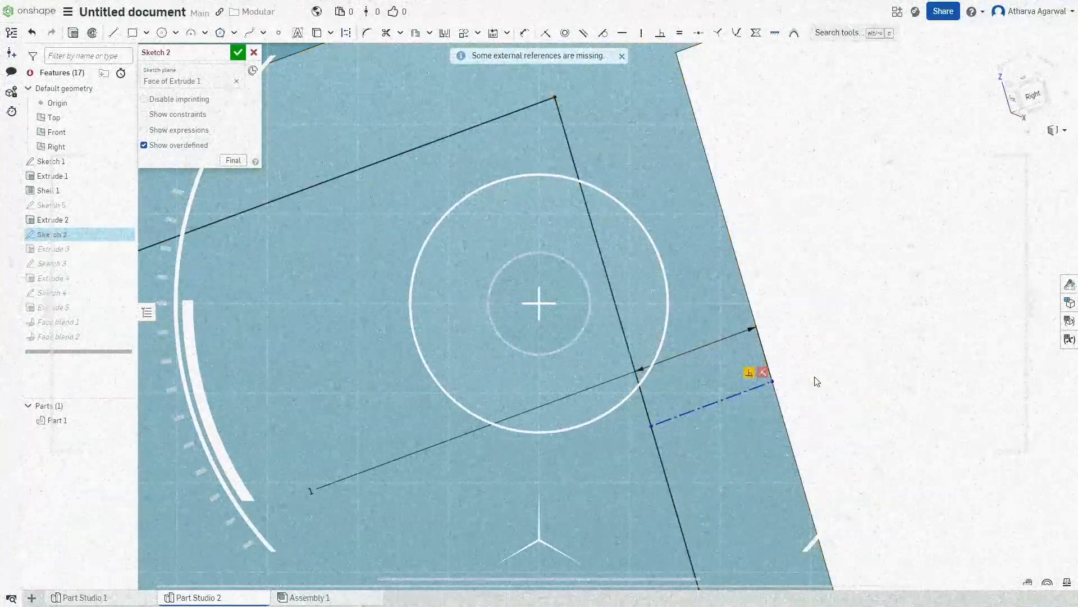
{"action": "left_click", "coordinate": [239, 55]}
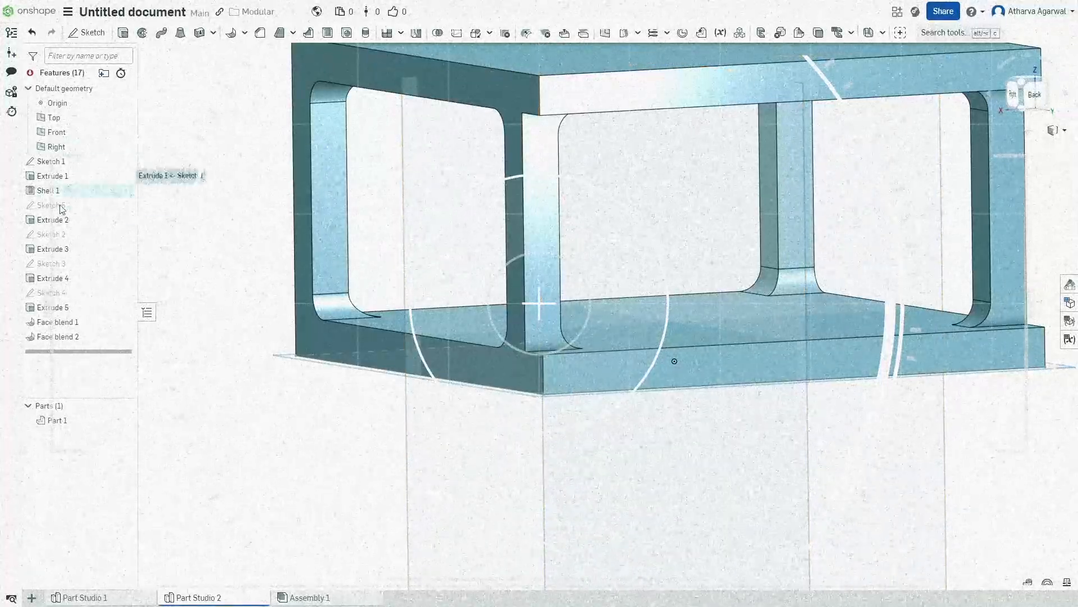
- Edit Face blend 1 to include the back window's post faces, rounding its lower inner corners
{"action": "double_click", "coordinate": [78, 322]}
{"action": "right_click_drag", "start_coordinate": [992, 265], "coordinate": [876, 241]}
{"action": "left_click", "coordinate": [239, 53]}
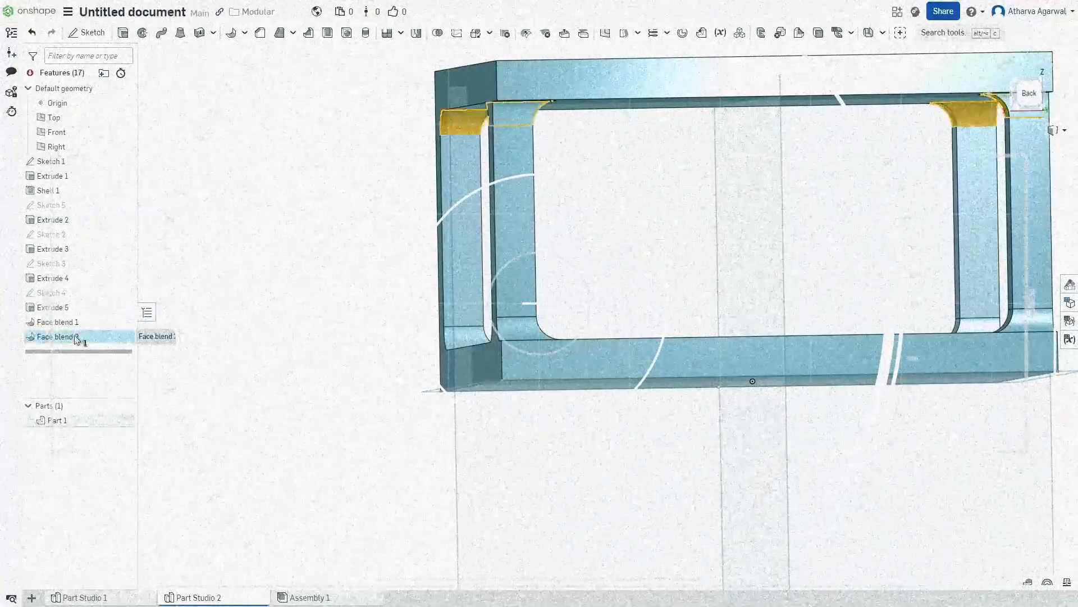
- Edit Face blend 2, removing the two Extrude 2 faces from side 1 and adding them to side 2
{"action": "right_click_drag", "start_coordinate": [1043, 234], "coordinate": [815, 185]}
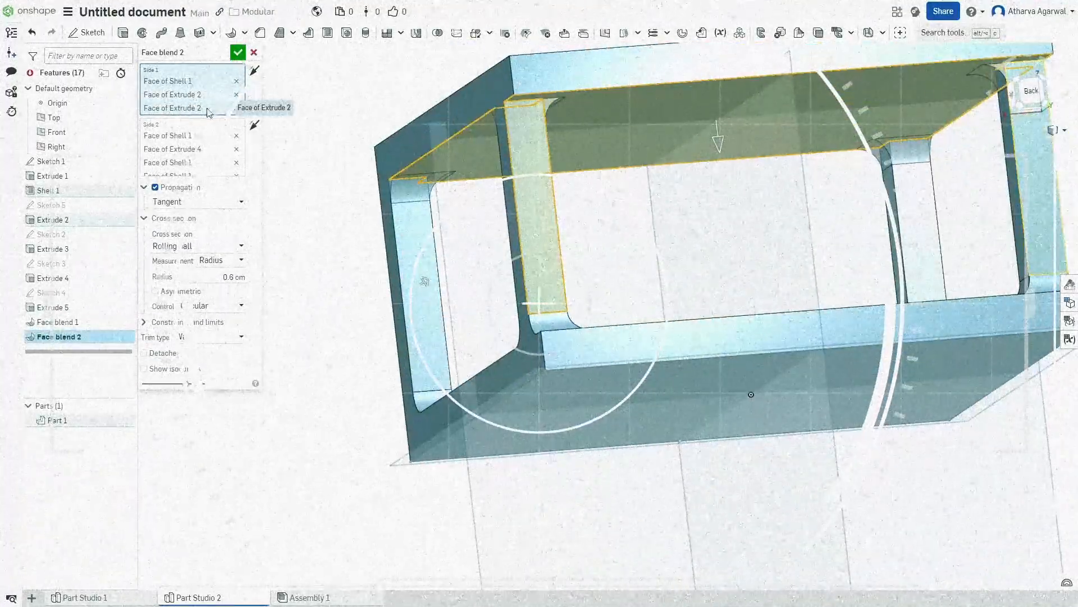
{"action": "left_click", "coordinate": [236, 94]}
{"action": "left_click", "coordinate": [952, 68]}
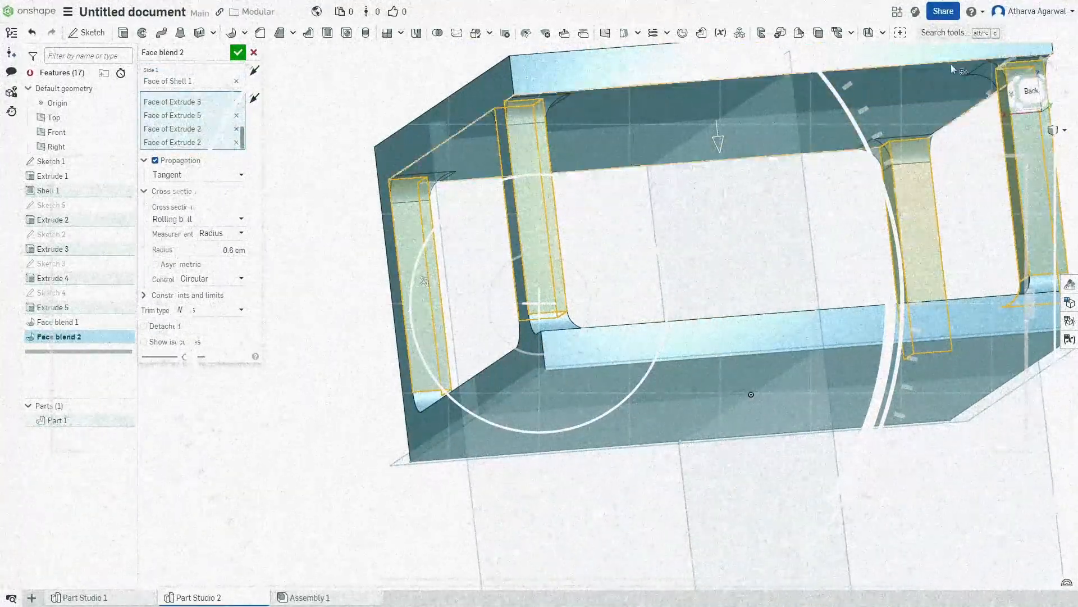
{"action": "left_click", "coordinate": [238, 52]}
{"action": "right_click_drag", "start_coordinate": [752, 270], "coordinate": [789, 257]}
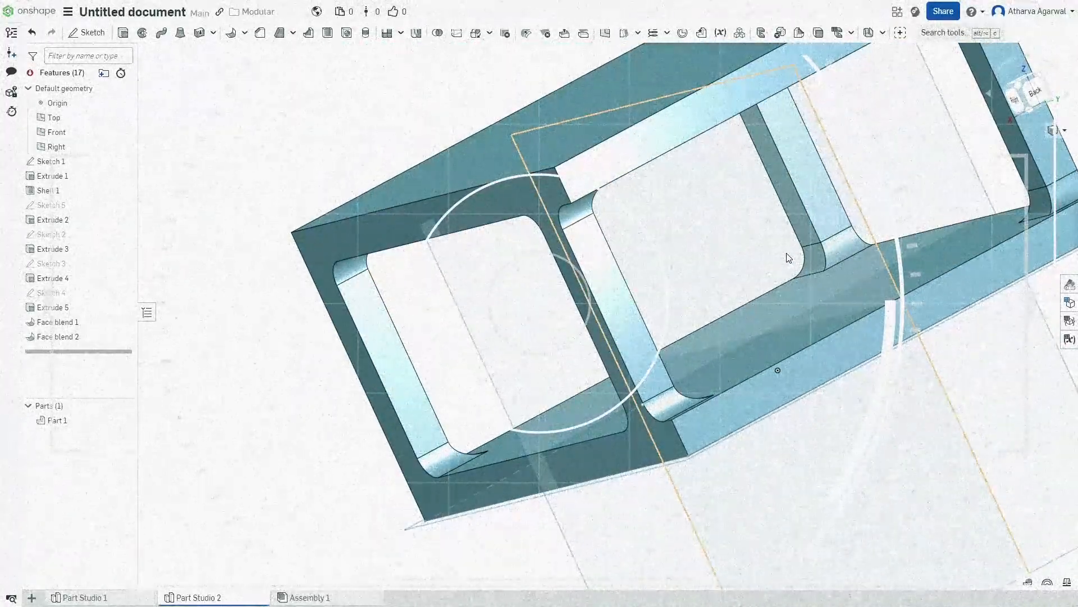
{"action": "right_click_drag", "start_coordinate": [789, 258], "coordinate": [985, 192]}
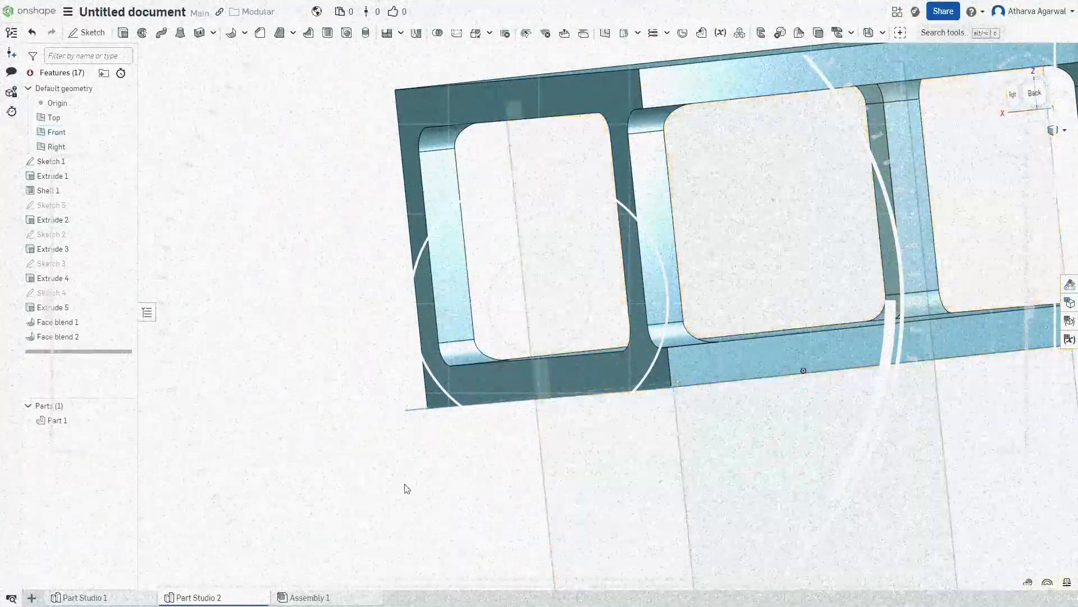
{"action": "right_click_drag", "start_coordinate": [404, 488], "coordinate": [828, 285]}
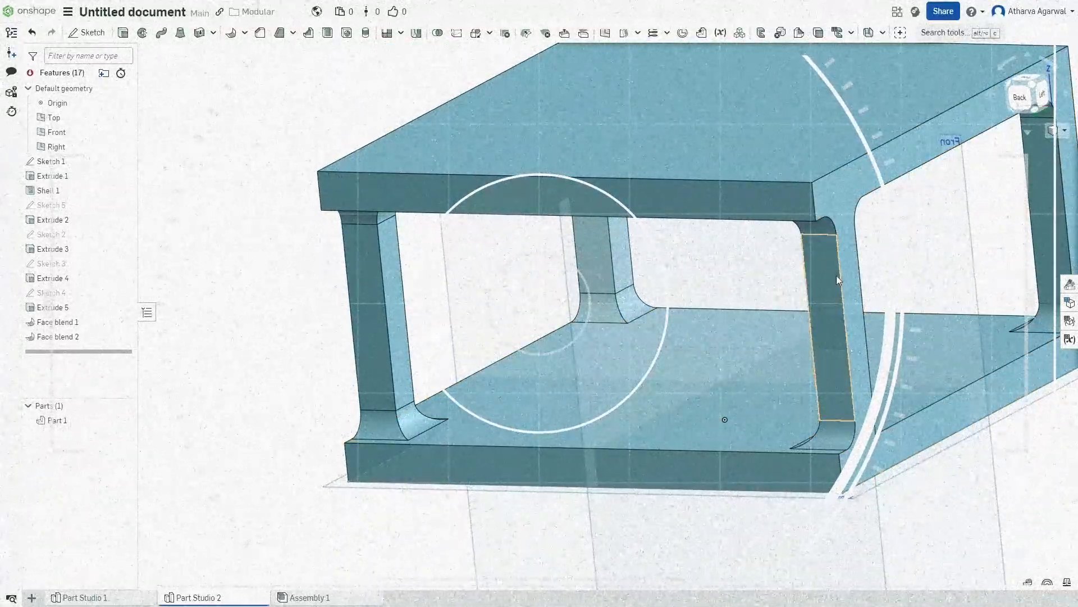
{"action": "right_click_drag", "start_coordinate": [833, 229], "coordinate": [951, 414]}
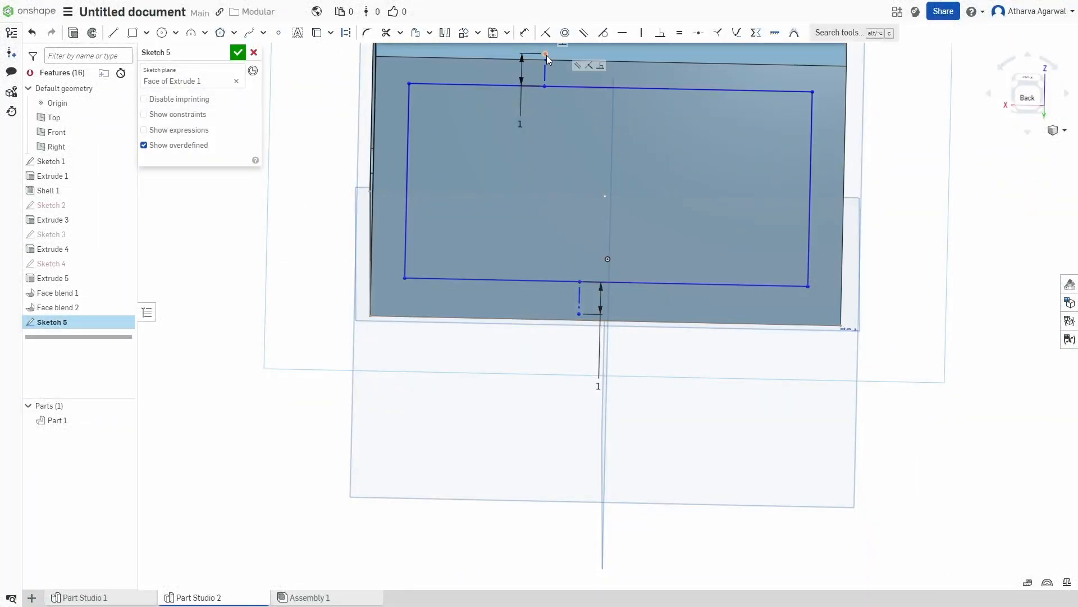
- Try attaching the vertical connecting lines to the back face's upper and lower edges and shifting the rectangle's side outward
{"action": "left_click_drag", "start_coordinate": [544, 55], "coordinate": [612, 62]}
{"action": "left_click_drag", "start_coordinate": [579, 314], "coordinate": [608, 321]}
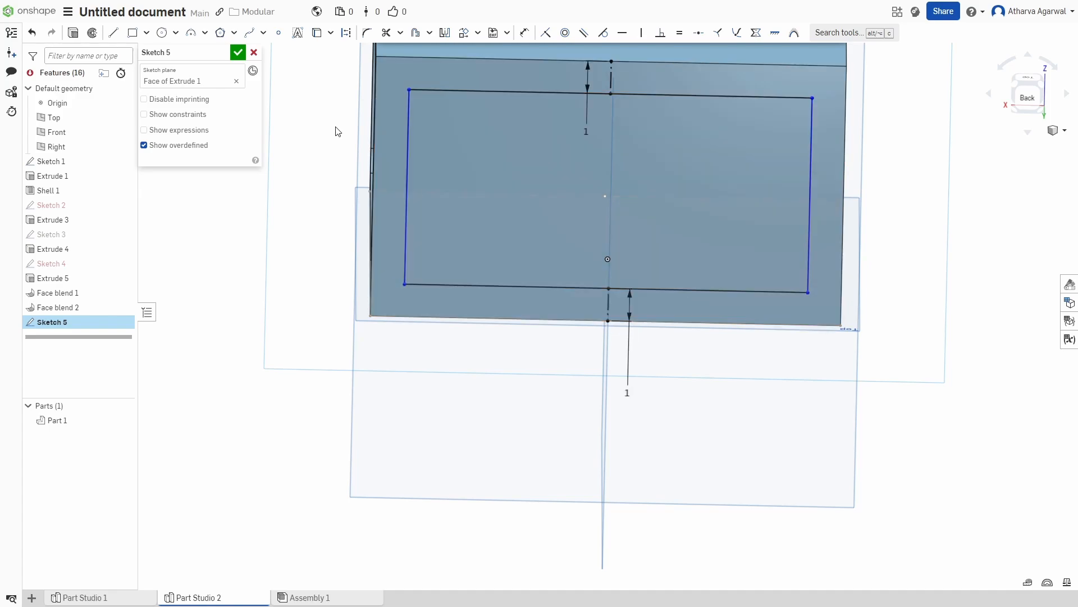
{"action": "left_click_drag", "start_coordinate": [407, 187], "coordinate": [397, 187]}
{"action": "key", "text": "ctrl+z"}
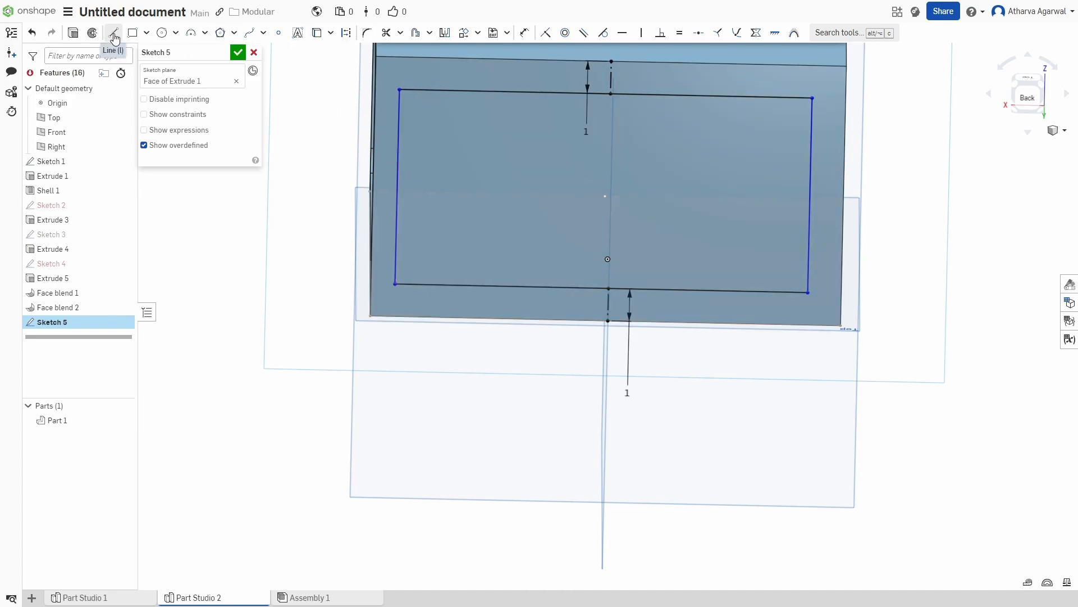
- Attach the horizontal connecting line's outer end to the back face's side edge and set both horizontal margins in Sketch 5 to 0
{"action": "left_click_drag", "start_coordinate": [818, 176], "coordinate": [844, 196]}
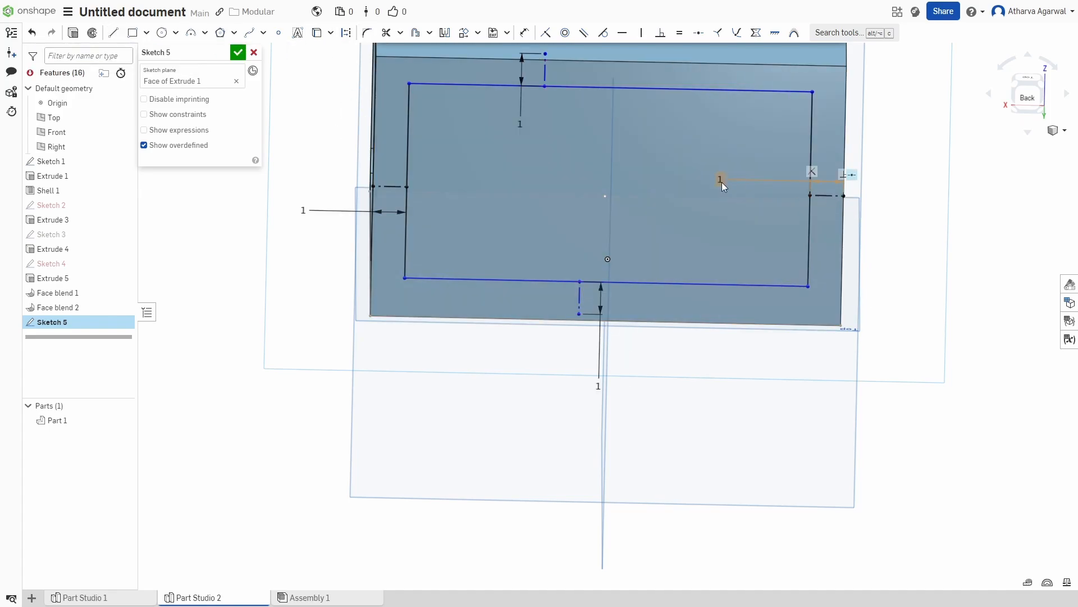
{"action": "double_click", "coordinate": [724, 180]}
{"action": "type", "text": "0"}
{"action": "key", "text": "Return"}
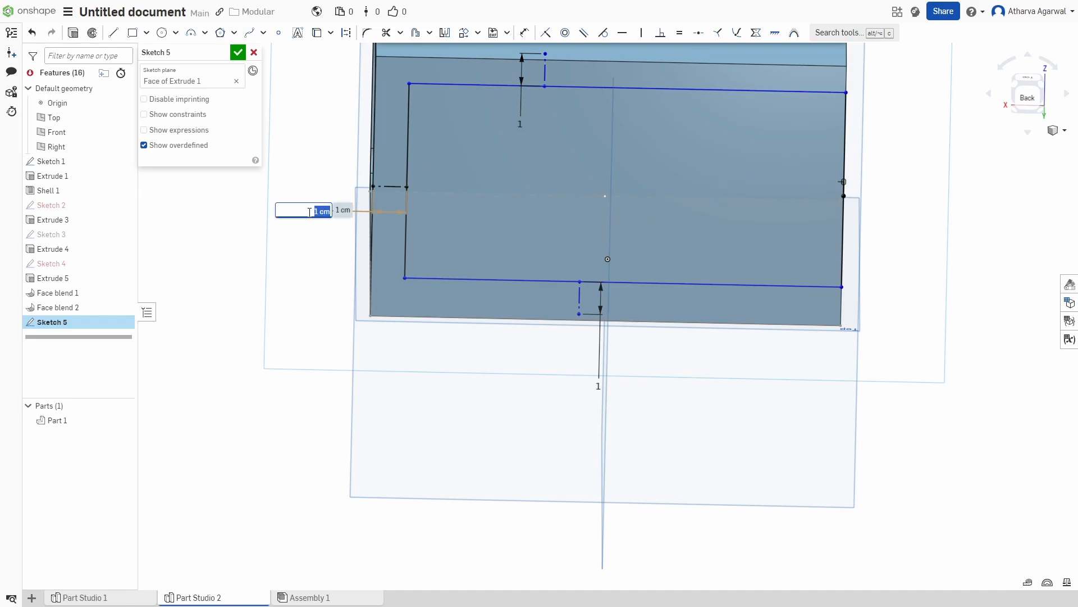
{"action": "type", "text": "0"}
{"action": "key", "text": "Return"}
- Place the vertical connecting lines' outer ends on the back face's upper and lower edges and accept Sketch 5
{"action": "left_click_drag", "start_coordinate": [545, 54], "coordinate": [616, 63]}
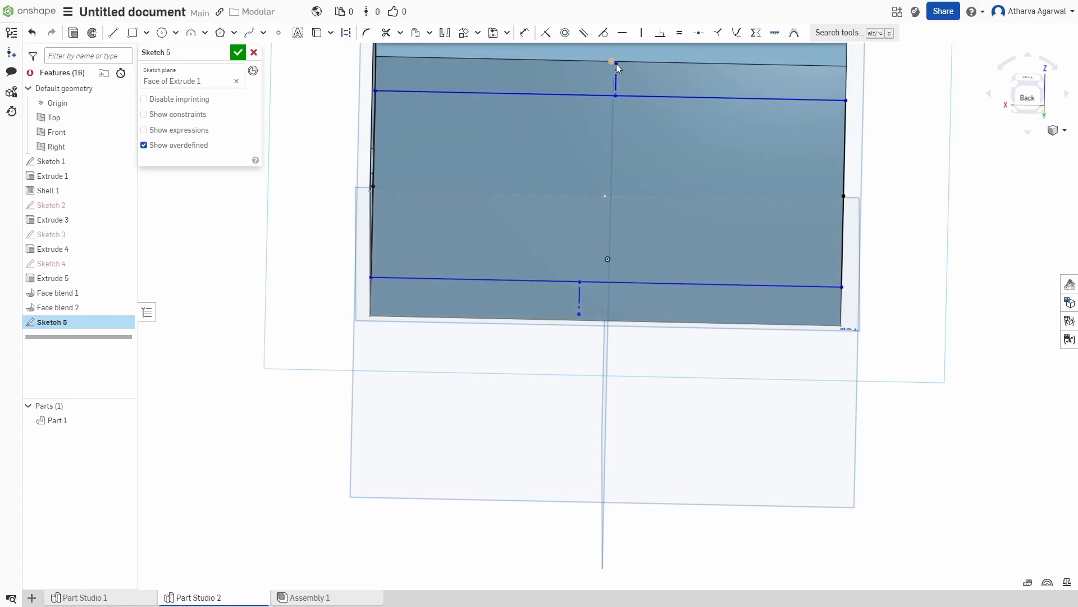
{"action": "left_click_drag", "start_coordinate": [579, 312], "coordinate": [607, 319]}
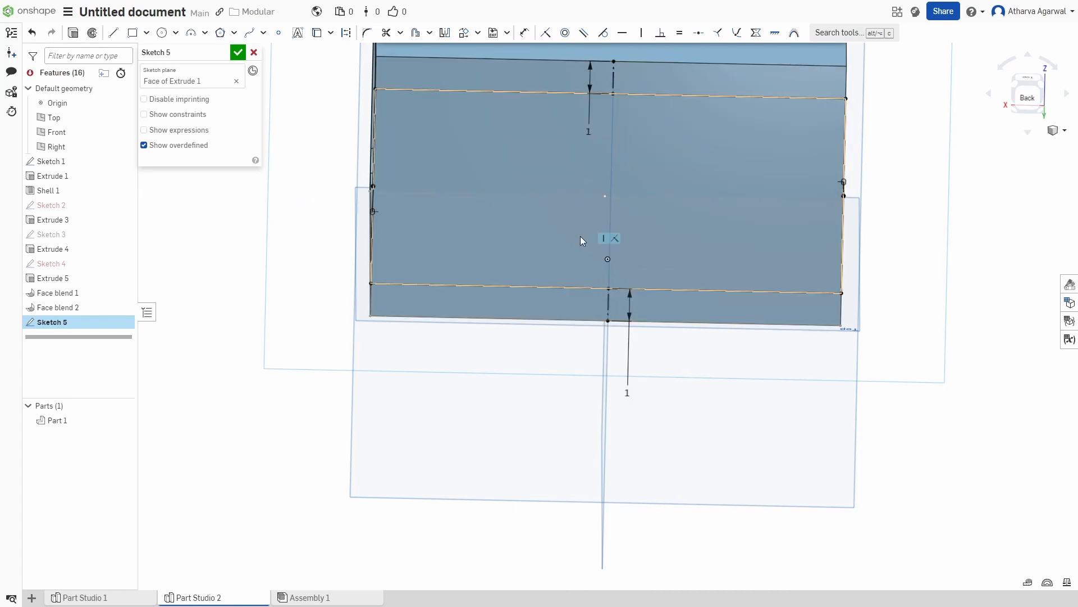
{"action": "left_click", "coordinate": [238, 52]}
- Extrude the Sketch 5 region 1 cm deep with the Remove option to open the back window
{"action": "left_click", "coordinate": [123, 32]}
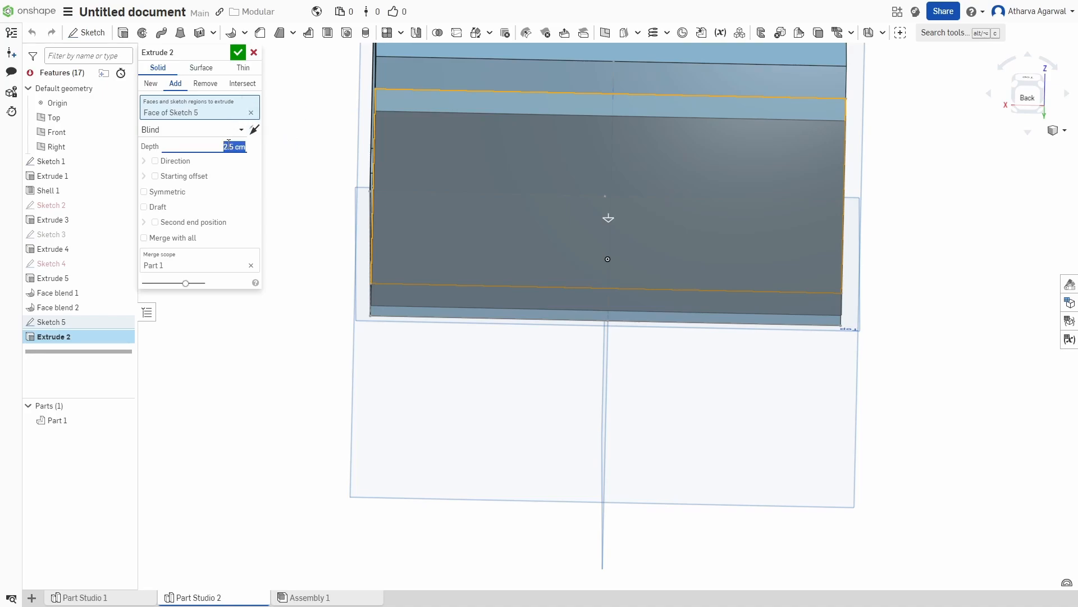
{"action": "type", "text": "1"}
{"action": "left_click", "coordinate": [205, 83]}
{"action": "mouse_move", "coordinate": [314, 188]}
{"action": "right_mouse_down"}
{"action": "mouse_move", "coordinate": [373, 187]}
{"action": "mouse_move", "coordinate": [339, 188]}
{"action": "mouse_move", "coordinate": [383, 190]}
{"action": "mouse_move", "coordinate": [397, 202]}
{"action": "mouse_move", "coordinate": [368, 203]}
{"action": "mouse_move", "coordinate": [355, 184]}
{"action": "right_mouse_up"}
{"action": "key", "text": "Return"}
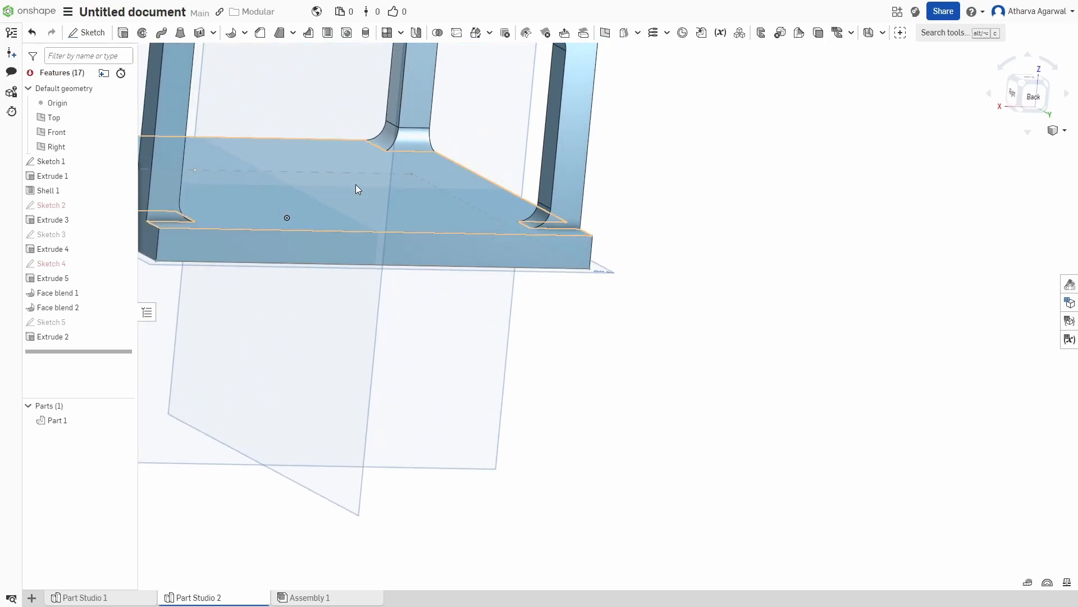
{"action": "left_click", "coordinate": [230, 32]}
{"action": "key", "text": "Escape"}
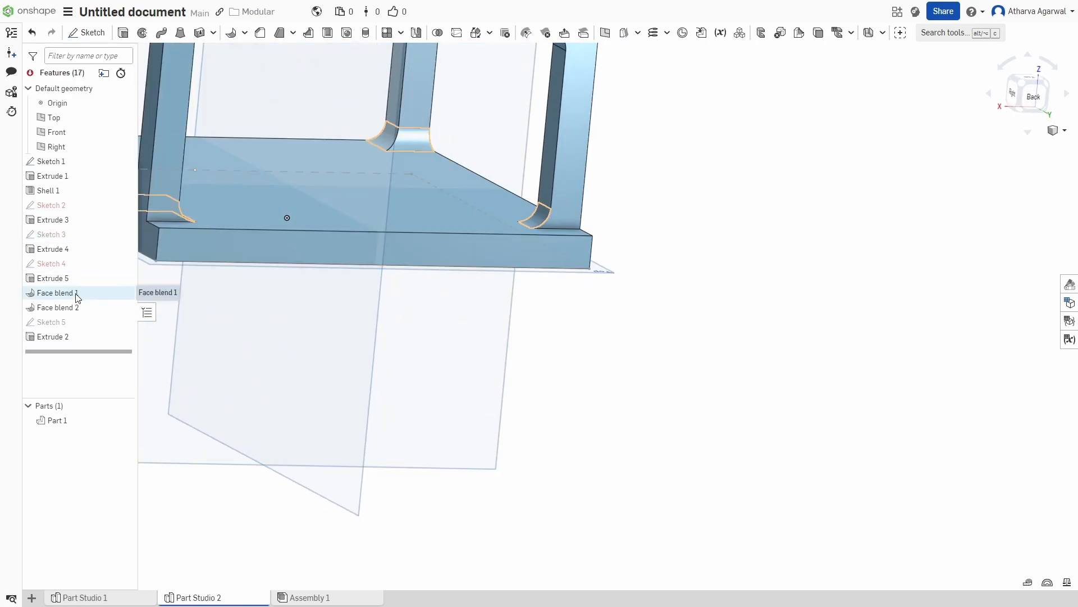
{"action": "double_click", "coordinate": [85, 264]}
{"action": "right_click_drag", "start_coordinate": [681, 297], "coordinate": [525, 329]}
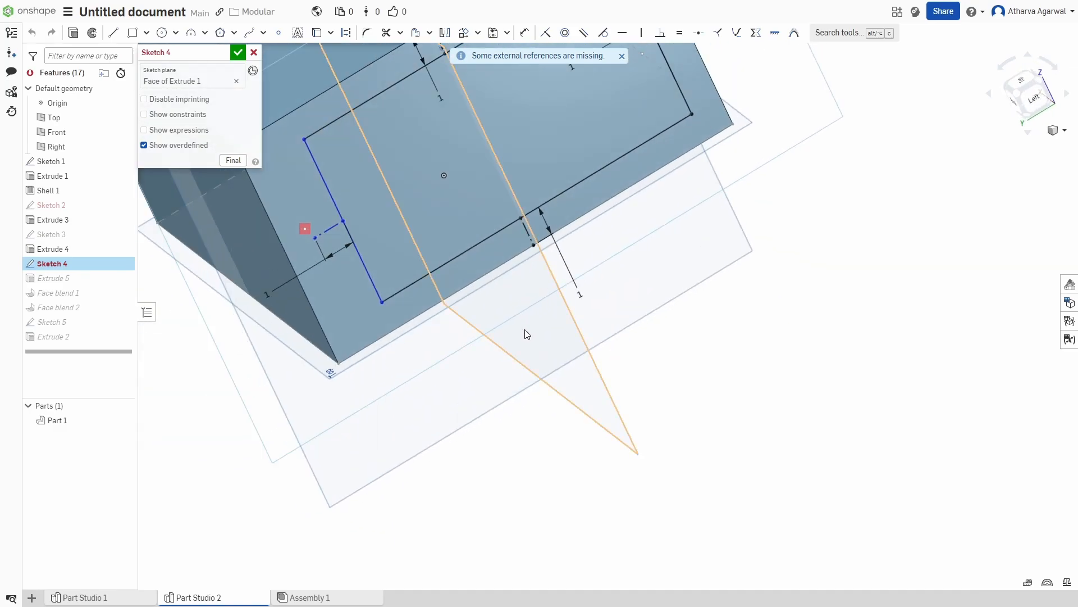
{"action": "left_click", "coordinate": [237, 53]}
- Place Sketch 5 and Extrude 2 ahead of Sketch 2 in the feature order, and fix Sketch 2's broken coincident constraint beside the back opening
{"action": "mouse_move", "coordinate": [52, 322]}
{"action": "left_mouse_down"}
{"action": "mouse_move", "coordinate": [68, 308]}
{"action": "mouse_move", "coordinate": [84, 199]}
{"action": "mouse_move", "coordinate": [85, 337]}
{"action": "mouse_move", "coordinate": [85, 215]}
{"action": "left_mouse_up"}
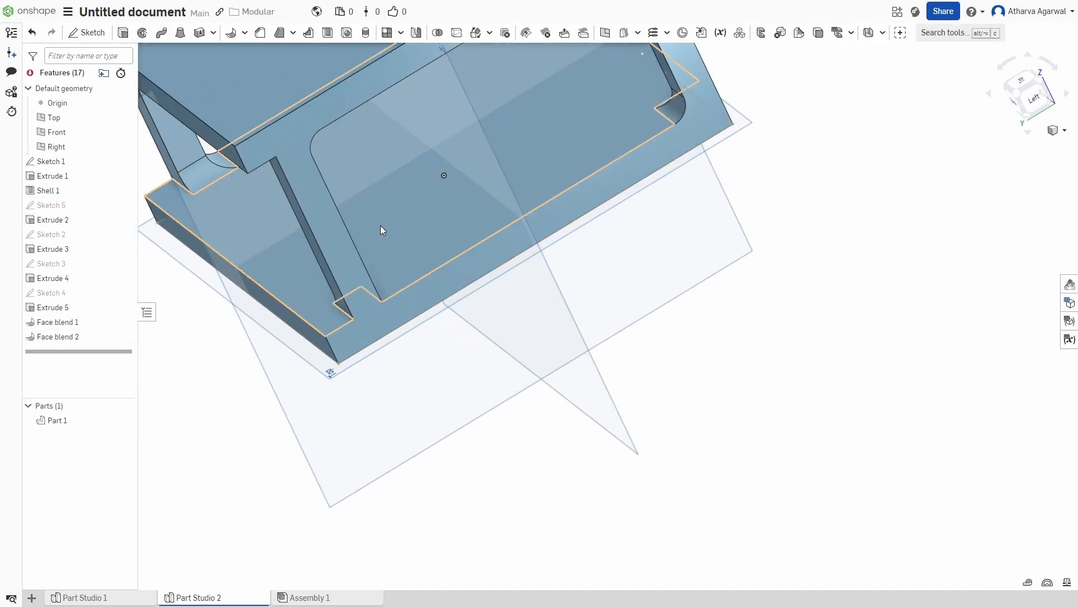
{"action": "double_click", "coordinate": [52, 235]}
{"action": "right_click_drag", "start_coordinate": [343, 148], "coordinate": [413, 141]}
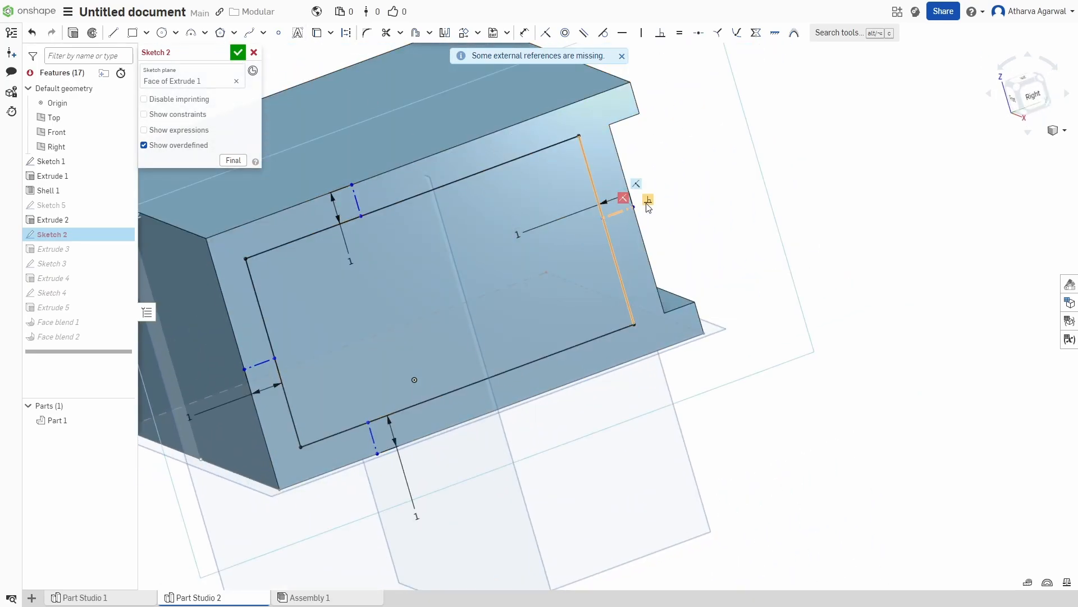
{"action": "scroll", "coordinate": [628, 201], "scroll_direction": "up", "scroll_amount": 5}
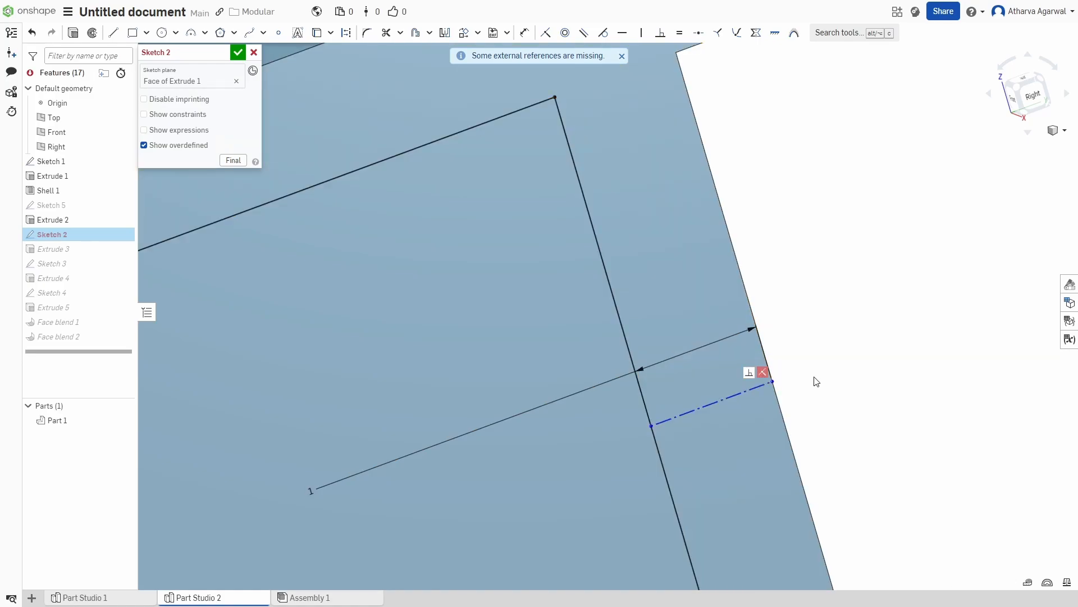
{"action": "left_click", "coordinate": [239, 52]}
{"action": "scroll", "coordinate": [760, 302], "scroll_direction": "down", "scroll_amount": 4}
{"action": "right_click_drag", "start_coordinate": [761, 303], "coordinate": [660, 306]}
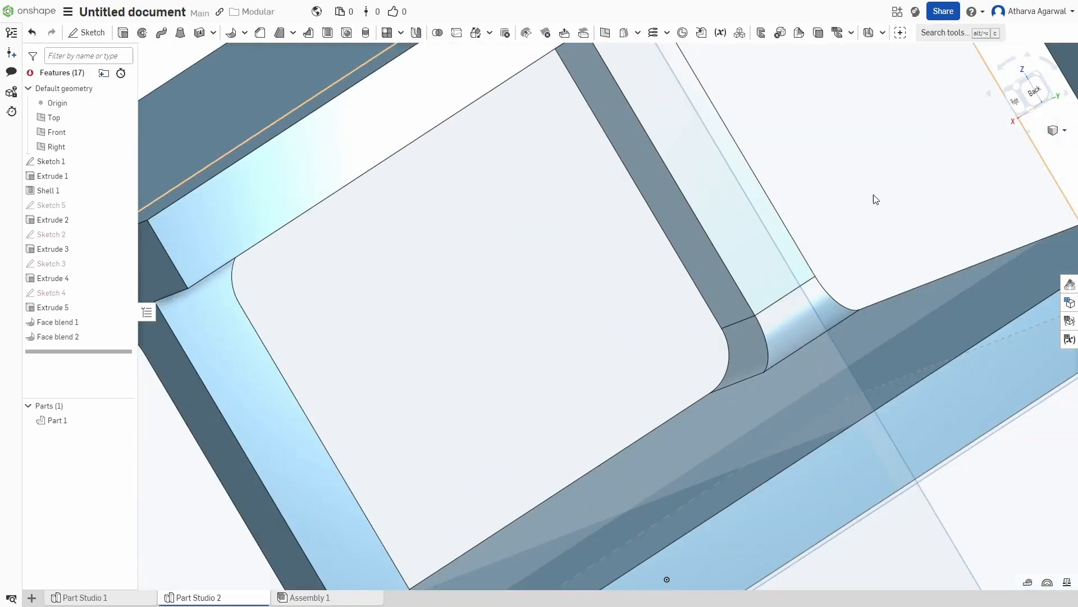
{"action": "left_click", "coordinate": [1046, 60]}
{"action": "scroll", "coordinate": [696, 142], "scroll_direction": "down", "scroll_amount": 5}
{"action": "left_click", "coordinate": [52, 234]}
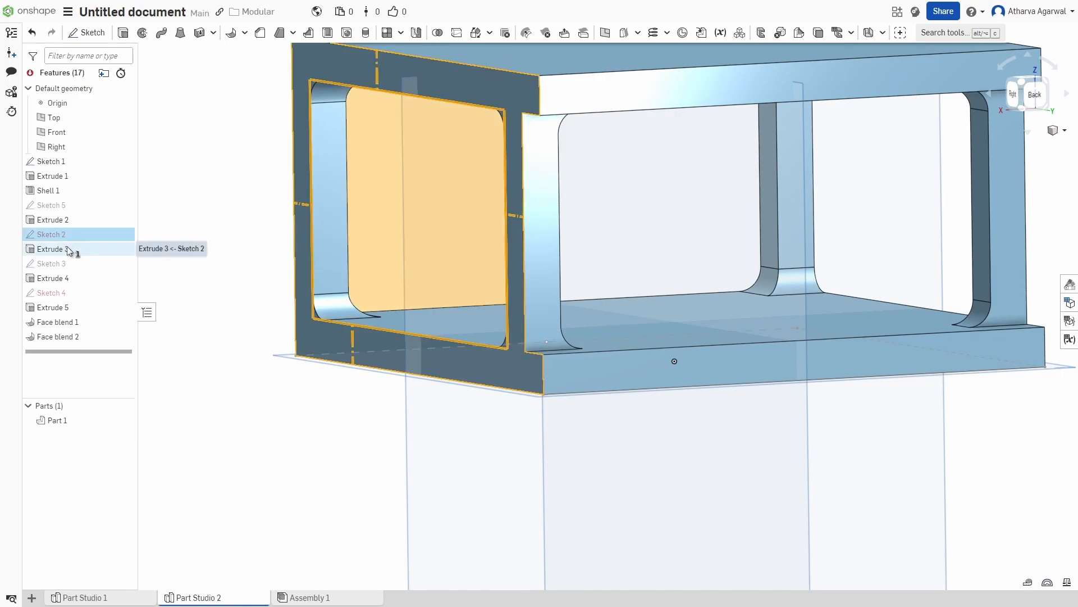
- Edit Face blend 1 to include the back opening's Extrude 2 faces in its first side and accept it
{"action": "double_click", "coordinate": [79, 322]}
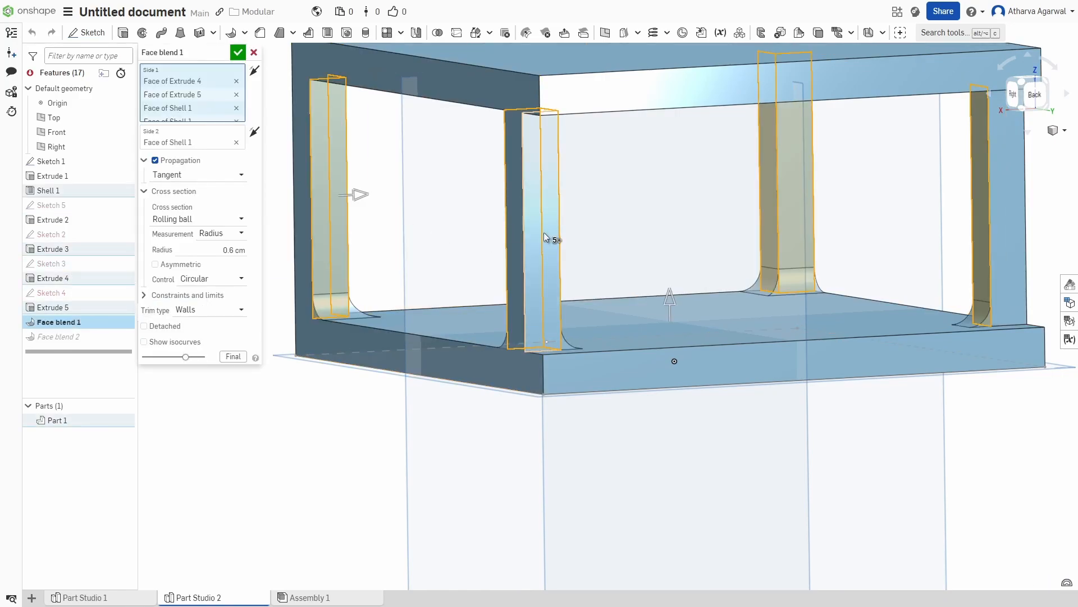
{"action": "right_click_drag", "start_coordinate": [1040, 268], "coordinate": [330, 63]}
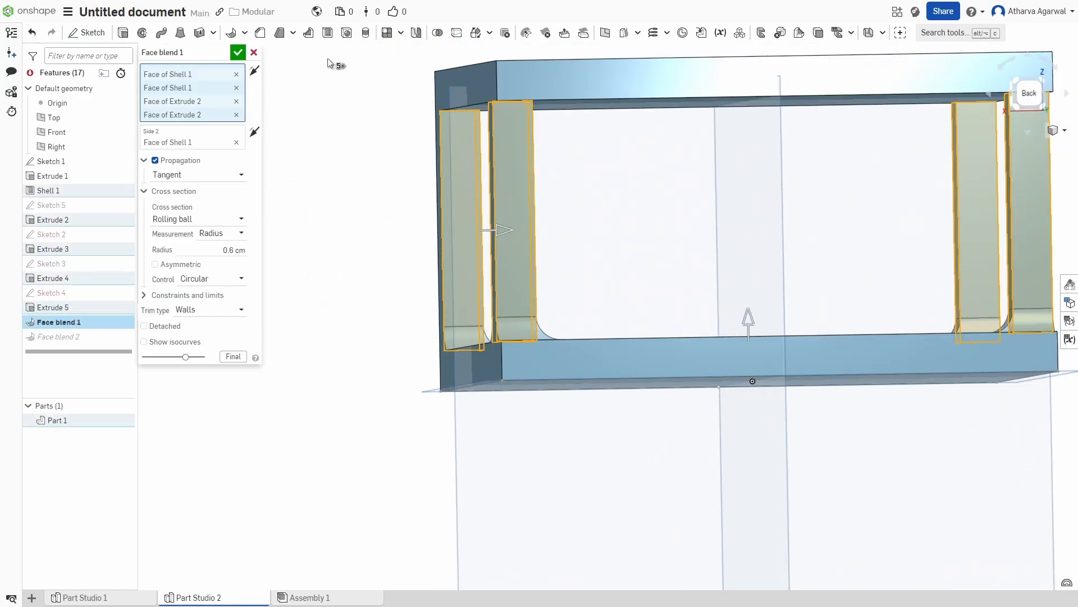
{"action": "left_click", "coordinate": [239, 53]}
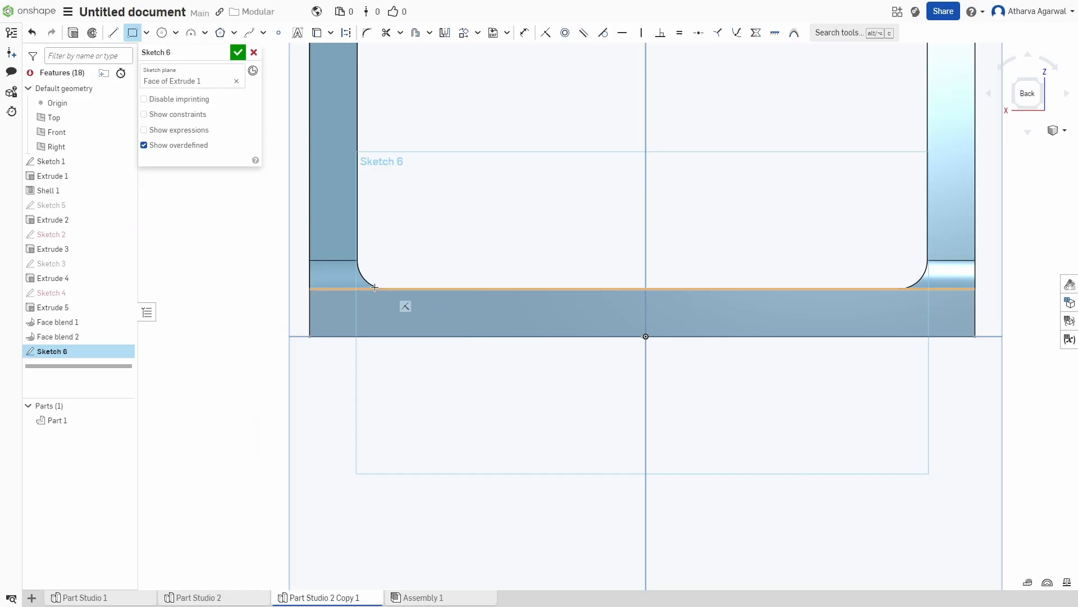
- Draw a rectangle about 2 cm wide on the back's lower strip, linked to the side edge and second rectangle by lines about 1.2 and 5.2 cm long
{"action": "left_click", "coordinate": [463, 323]}
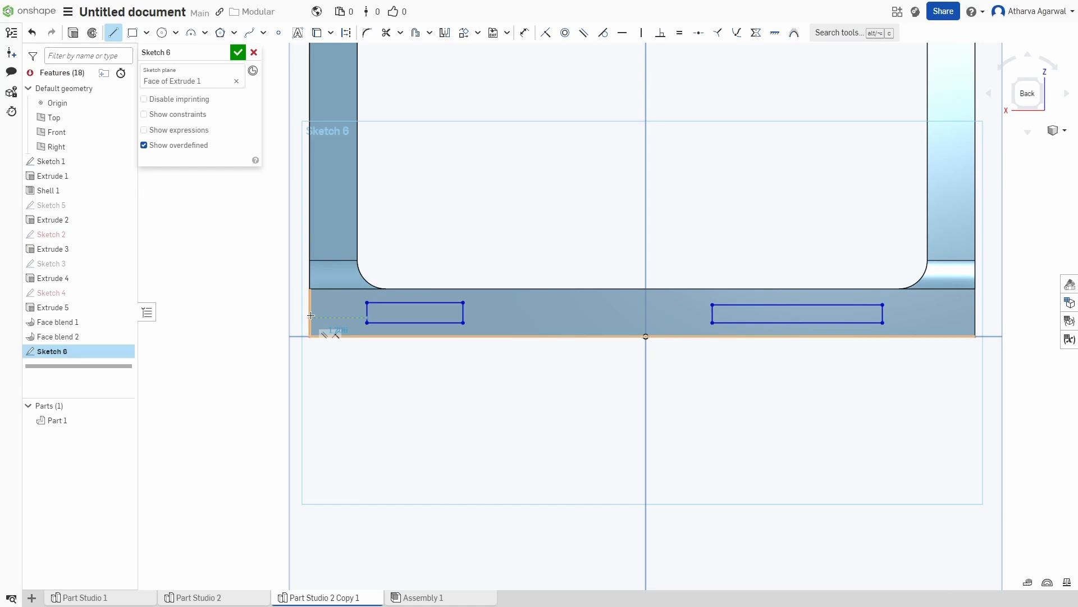
{"action": "left_click", "coordinate": [310, 316]}
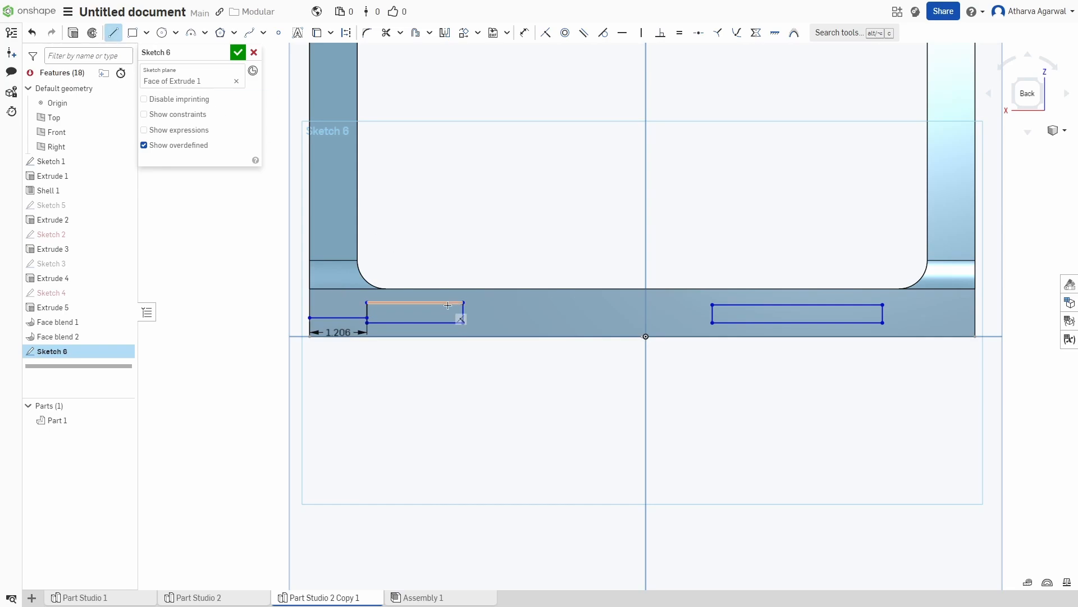
{"action": "left_click", "coordinate": [464, 312]}
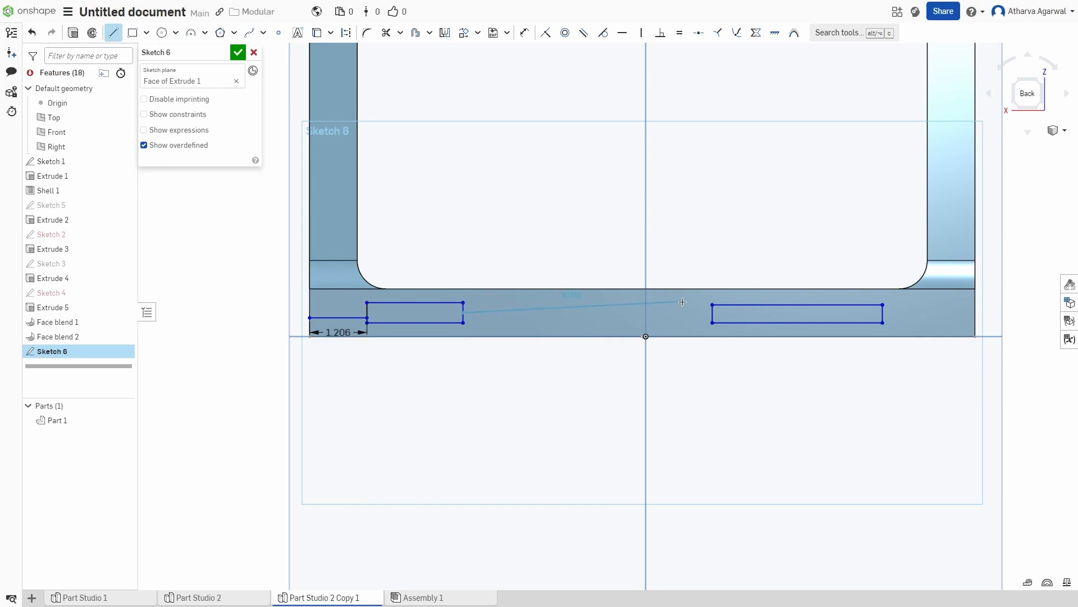
{"action": "left_click", "coordinate": [713, 313]}
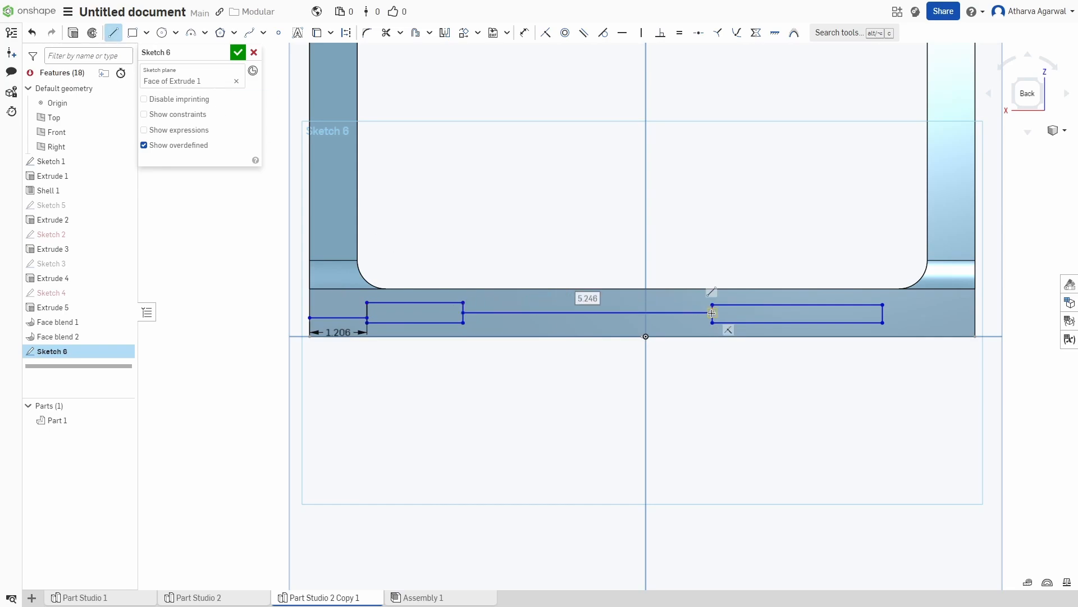
{"action": "key", "text": "Return"}
{"action": "key", "text": "Escape"}
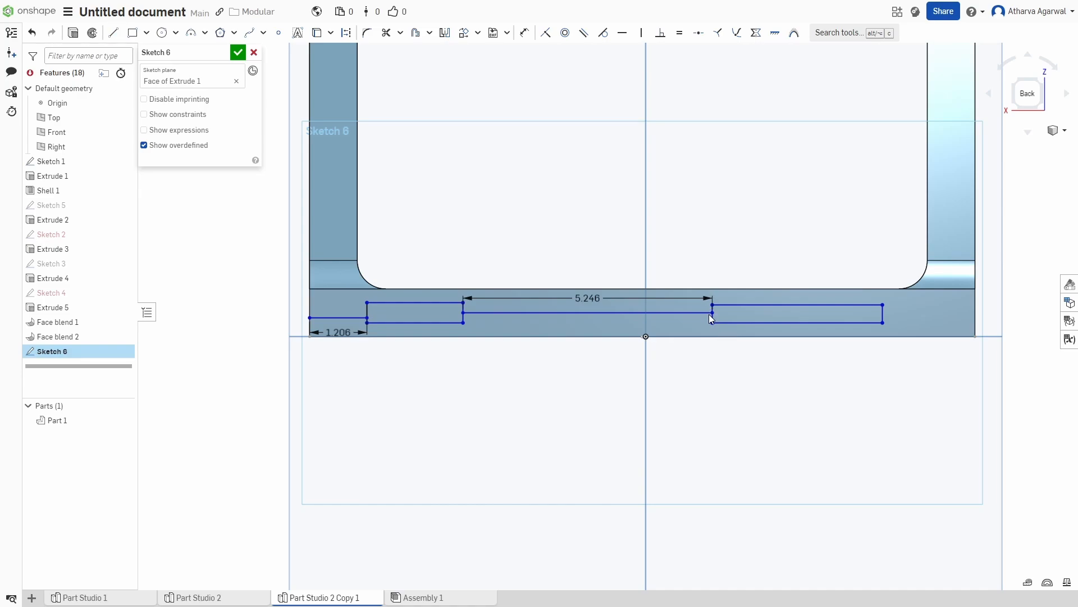
{"action": "key", "text": "l"}
{"action": "left_click", "coordinate": [835, 323]}
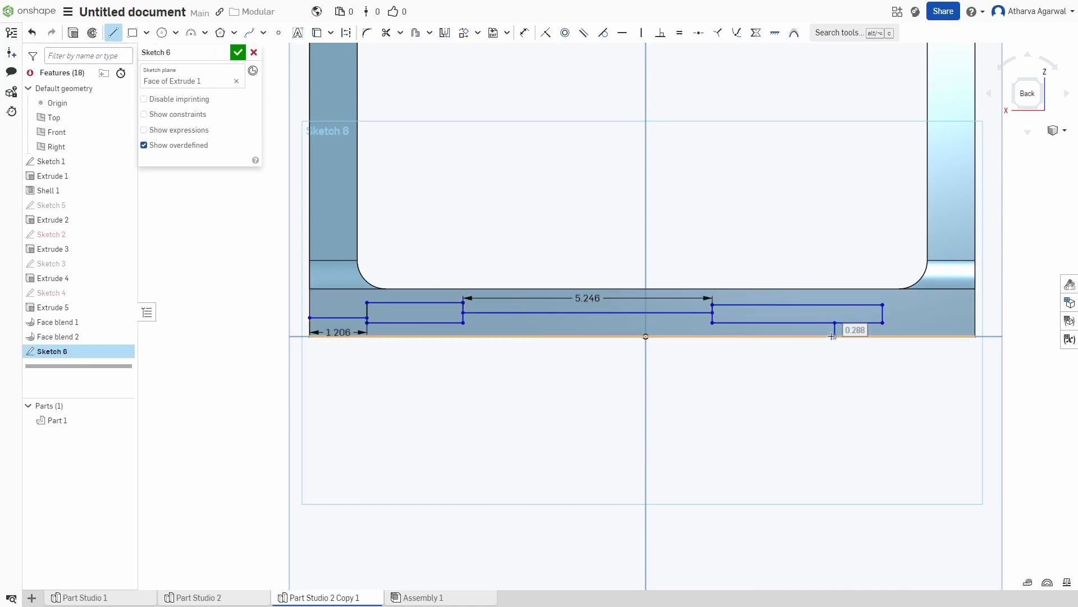
{"action": "left_click", "coordinate": [834, 336]}
{"action": "key", "text": "ctrl+z"}
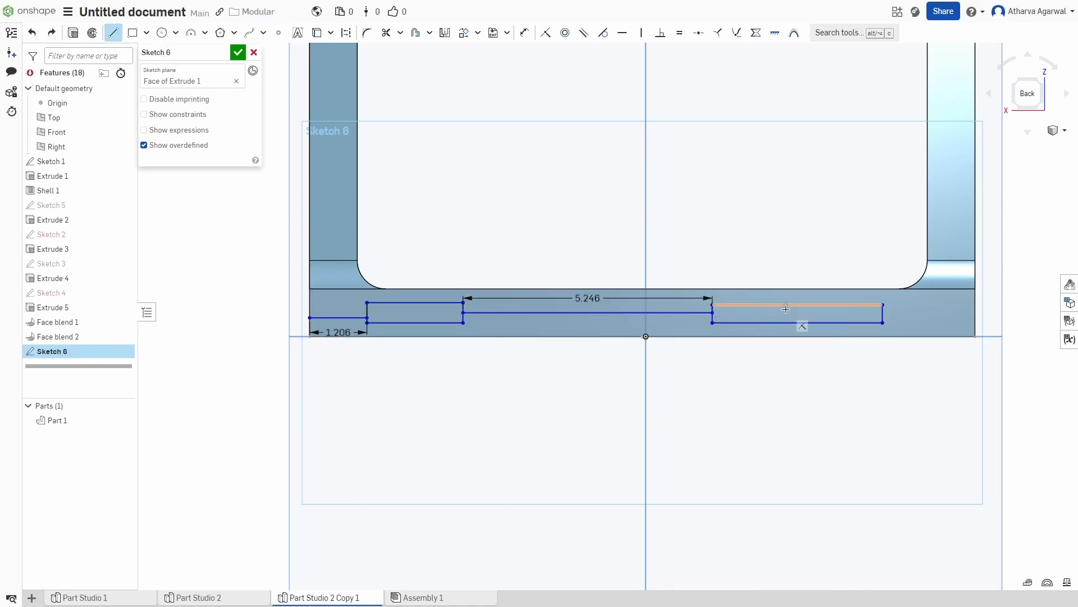
- Connect the second rectangle's upper side to the strip's upper edge with a short vertical line
{"action": "left_click", "coordinate": [786, 305]}
{"action": "left_click", "coordinate": [786, 289]}
{"action": "key", "text": "Escape"}
- Dimension the first rectangle's width and the connecting line between the two rectangles in Sketch 6
{"action": "left_click", "coordinate": [525, 34]}
{"action": "left_click", "coordinate": [435, 323]}
{"action": "left_click", "coordinate": [432, 366]}
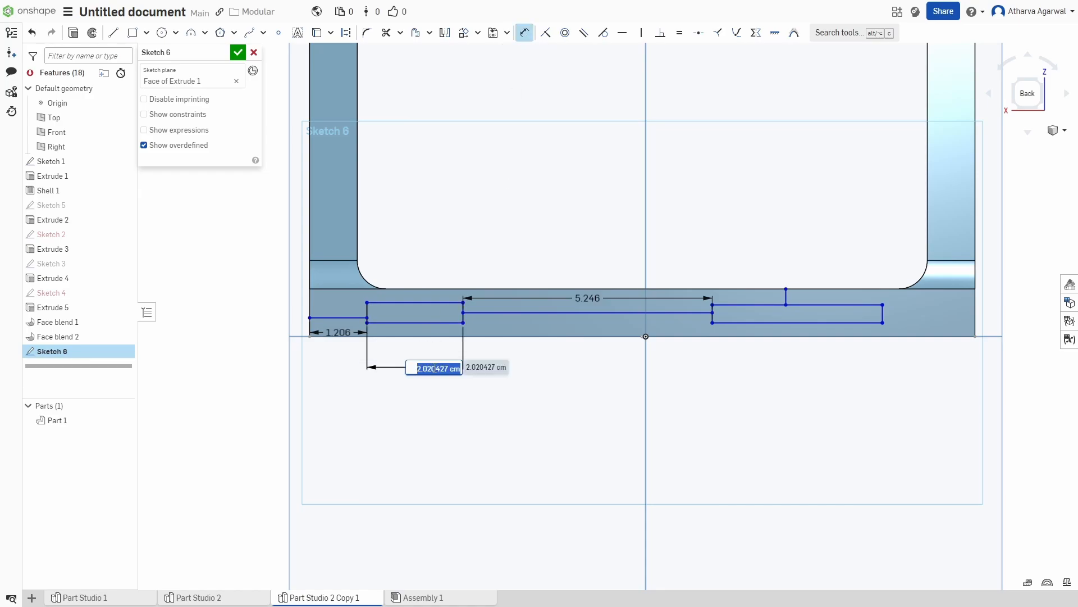
{"action": "key", "text": "Return"}
{"action": "left_click", "coordinate": [528, 313]}
{"action": "left_click", "coordinate": [568, 384]}
{"action": "key", "text": "Return"}
- Extrude the box's bottom region from Sketch 1 by 0.5 cm with the Add option
{"action": "scroll", "coordinate": [763, 334], "scroll_direction": "down", "scroll_amount": 4}
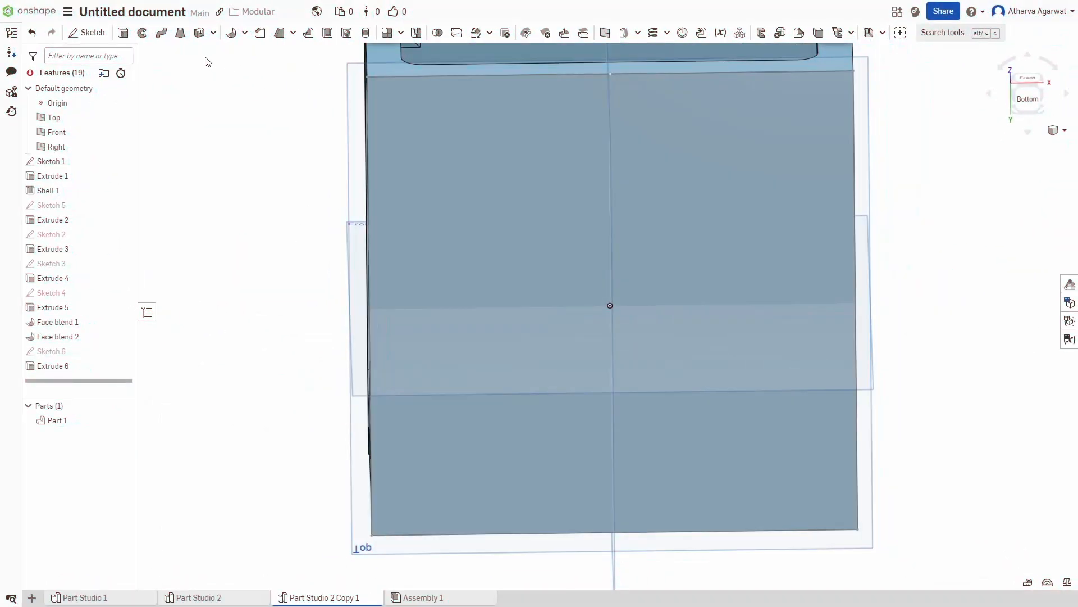
{"action": "left_click", "coordinate": [123, 32]}
{"action": "left_click", "coordinate": [438, 166]}
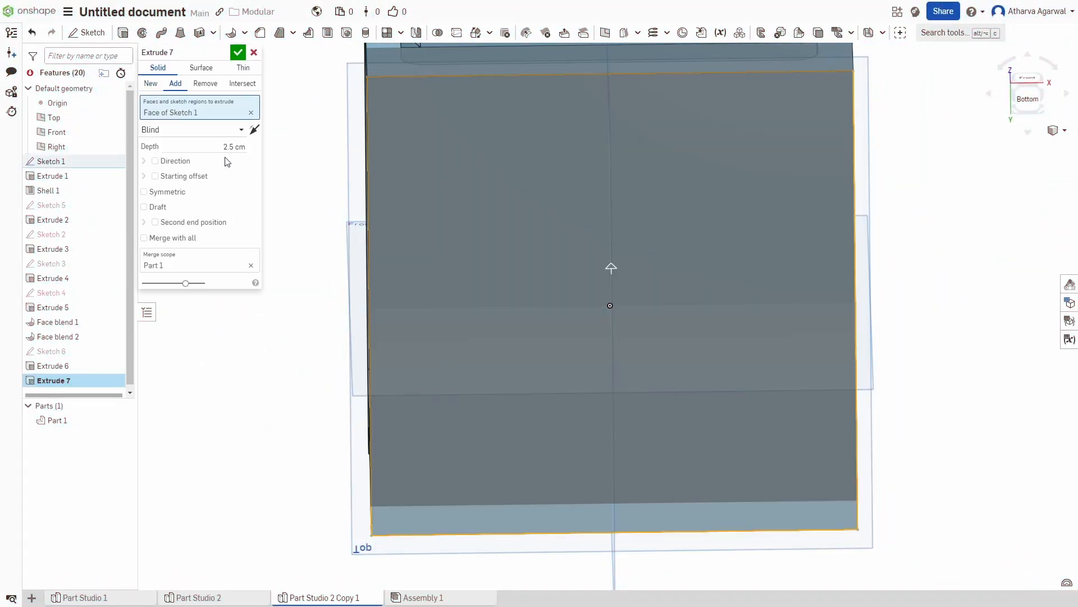
{"action": "left_click", "coordinate": [234, 148]}
{"action": "type", "text": "0.5"}
{"action": "key", "text": "Return"}
- Reverse the bottom extrusion so it goes outward below the box, set its depth to 0.5 cm and accept it
{"action": "right_click_drag", "start_coordinate": [369, 171], "coordinate": [374, 212]}
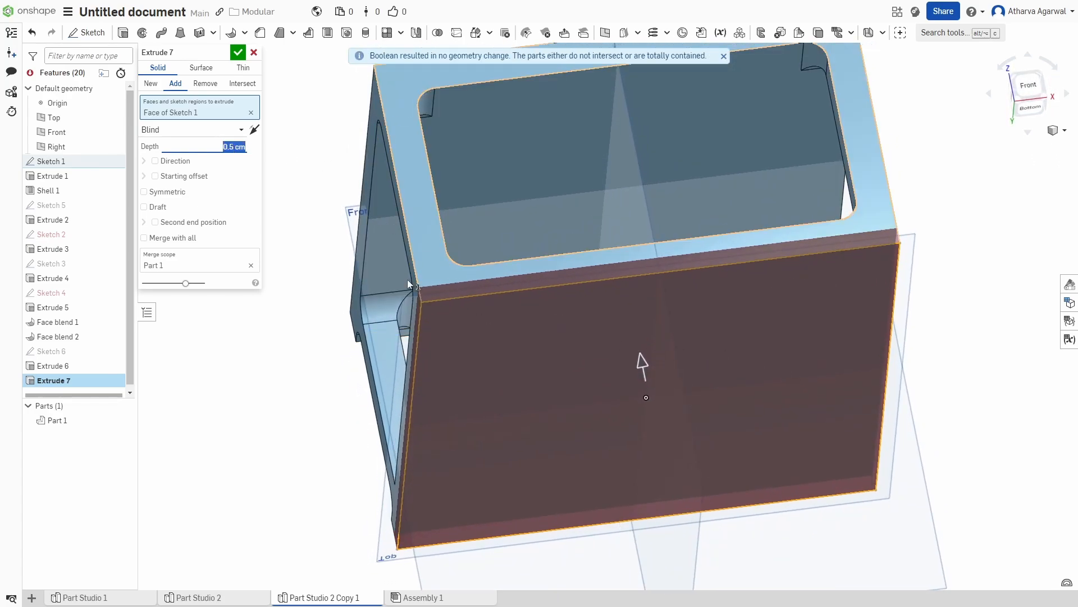
{"action": "right_click_drag", "start_coordinate": [665, 399], "coordinate": [631, 370]}
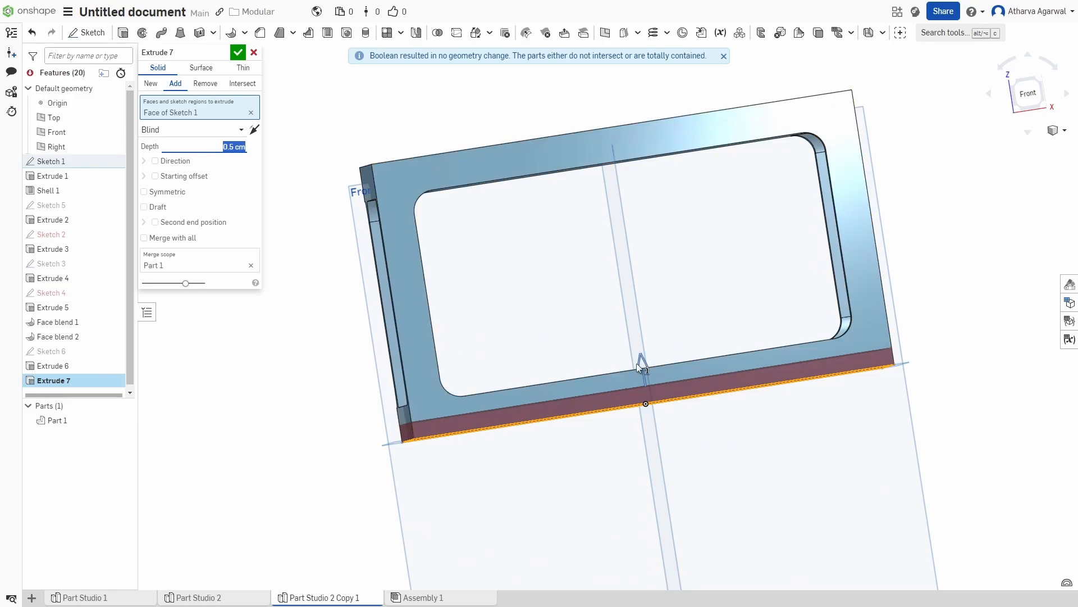
{"action": "left_click_drag", "start_coordinate": [641, 364], "coordinate": [650, 396]}
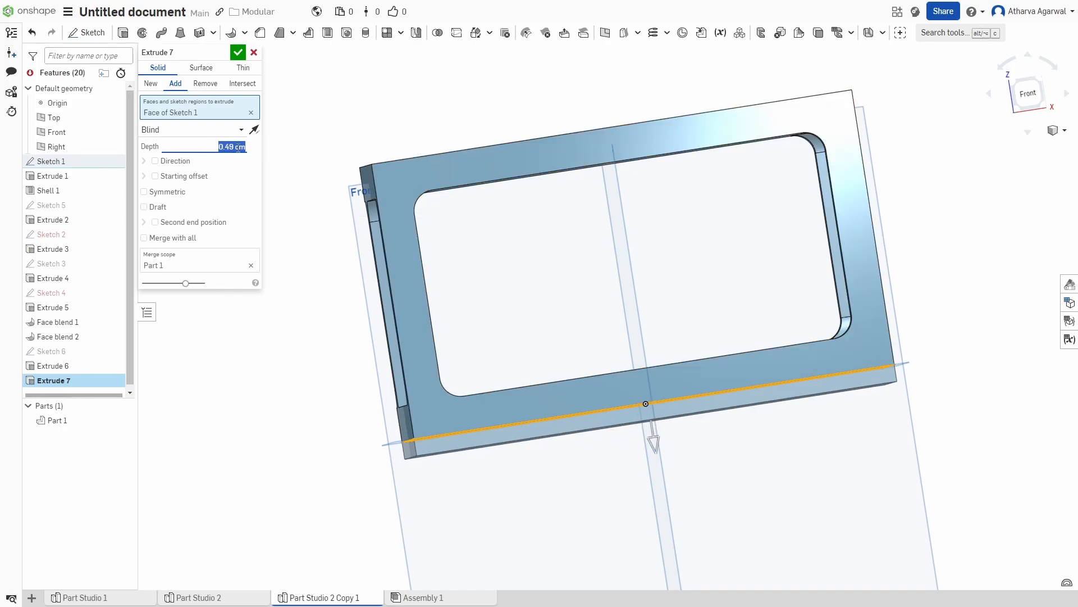
{"action": "type", "text": "00.5"}
{"action": "key", "text": "Return"}
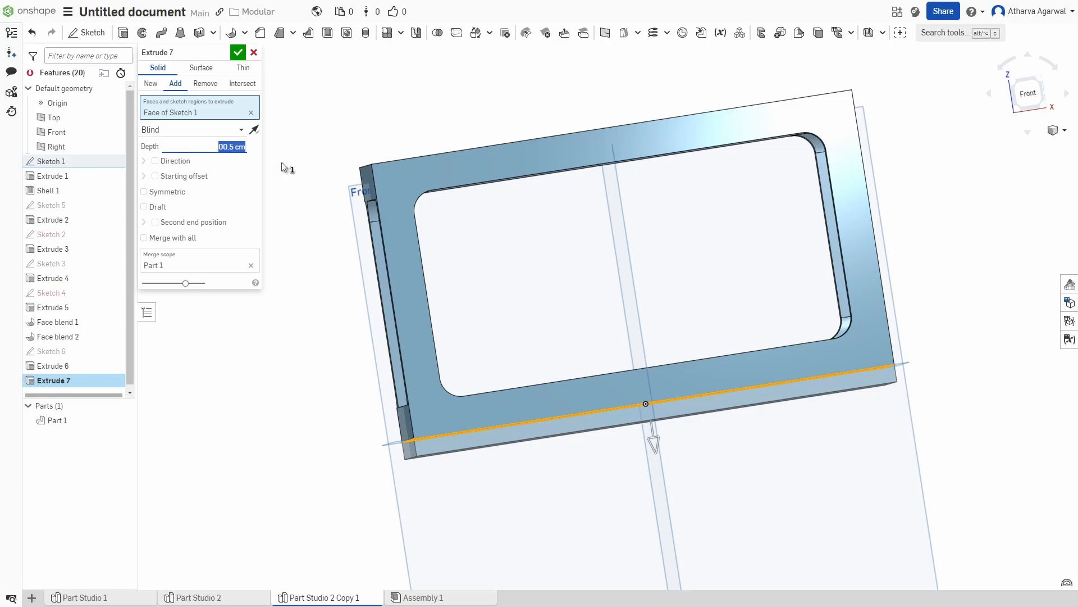
{"action": "left_click", "coordinate": [238, 52]}
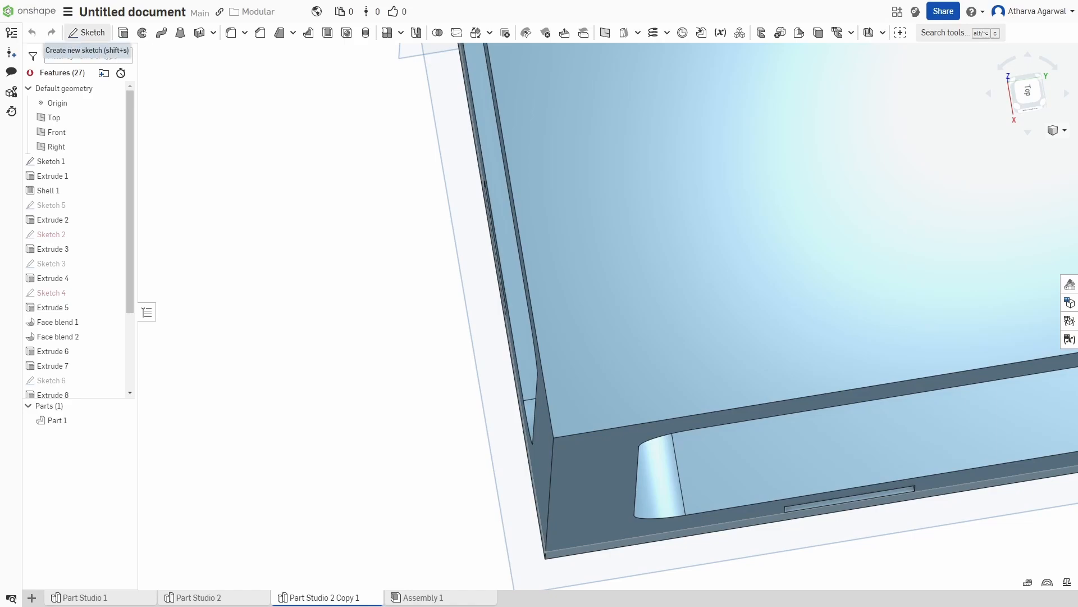
- Start a sketch on the box's top face and draw a 1 cm by 1 cm square at the front-right corner
{"action": "left_click", "coordinate": [86, 32]}
{"action": "left_click", "coordinate": [633, 272]}
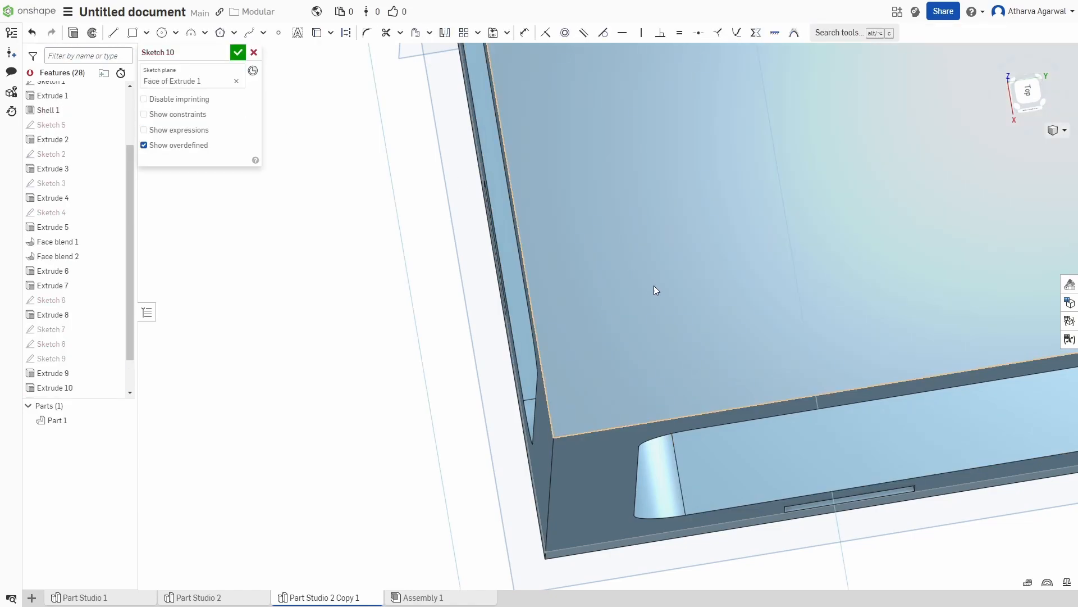
{"action": "left_click", "coordinate": [133, 32]}
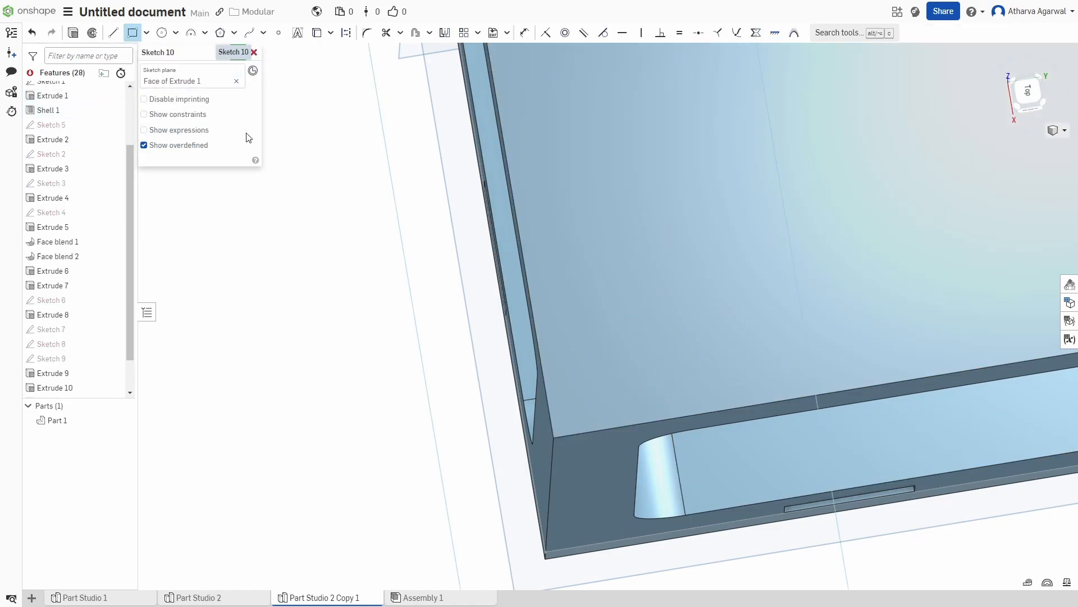
{"action": "left_click", "coordinate": [553, 437]}
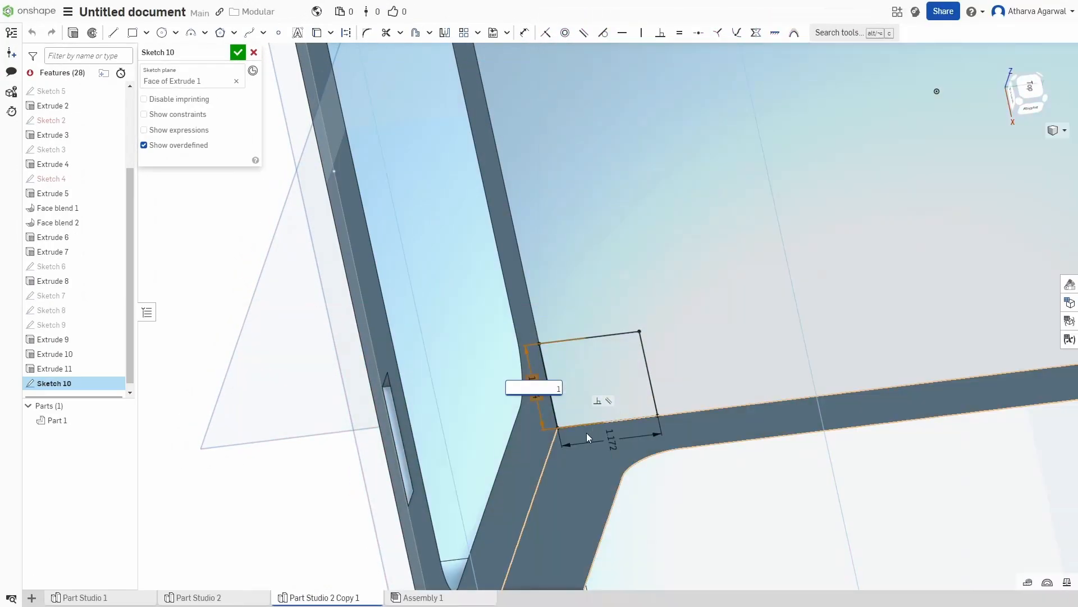
{"action": "key", "text": "Return"}
{"action": "double_click", "coordinate": [609, 429]}
{"action": "type", "text": "1.172"}
{"action": "key", "text": "Return"}
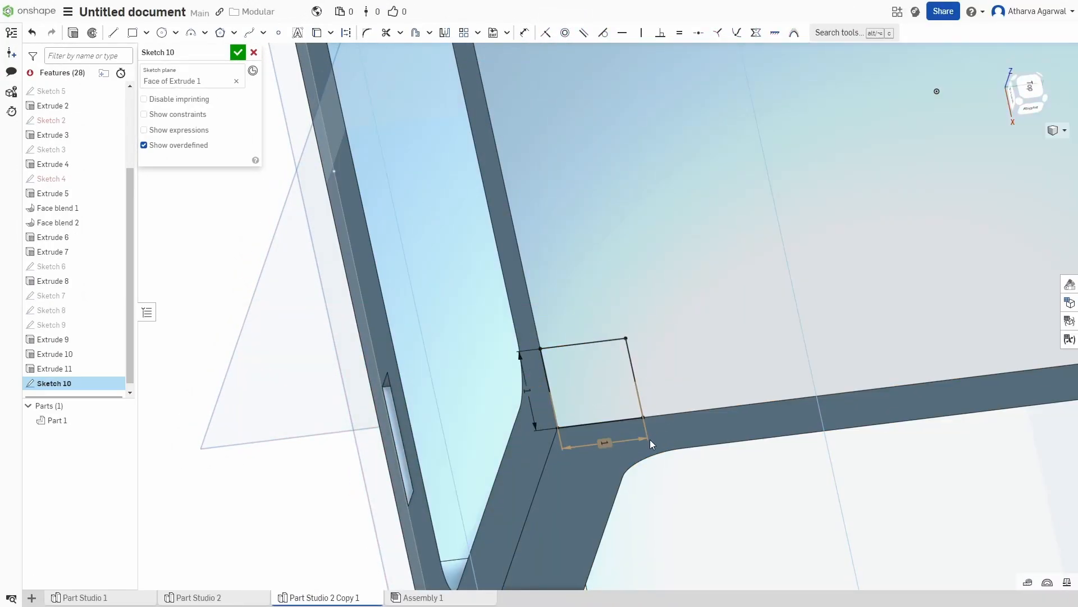
- Draw a rectangle about 0.8 by 0.43 cm inside the corner square and add its two dimensions
{"action": "key", "text": "n"}
{"action": "key", "text": "r"}
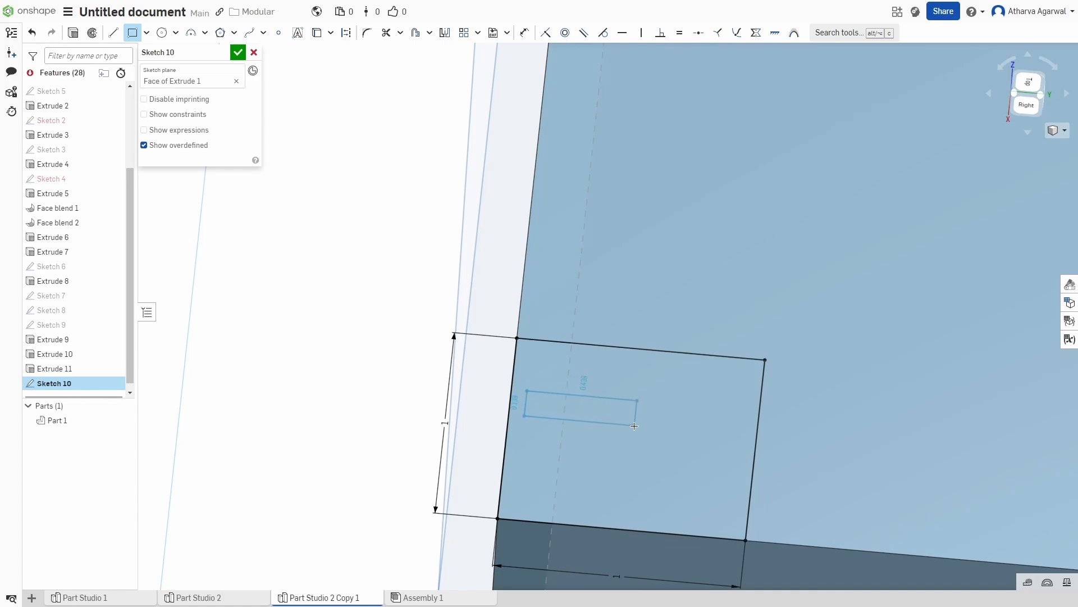
{"action": "left_click", "coordinate": [730, 476]}
{"action": "right_click_drag", "start_coordinate": [731, 476], "coordinate": [513, 402]}
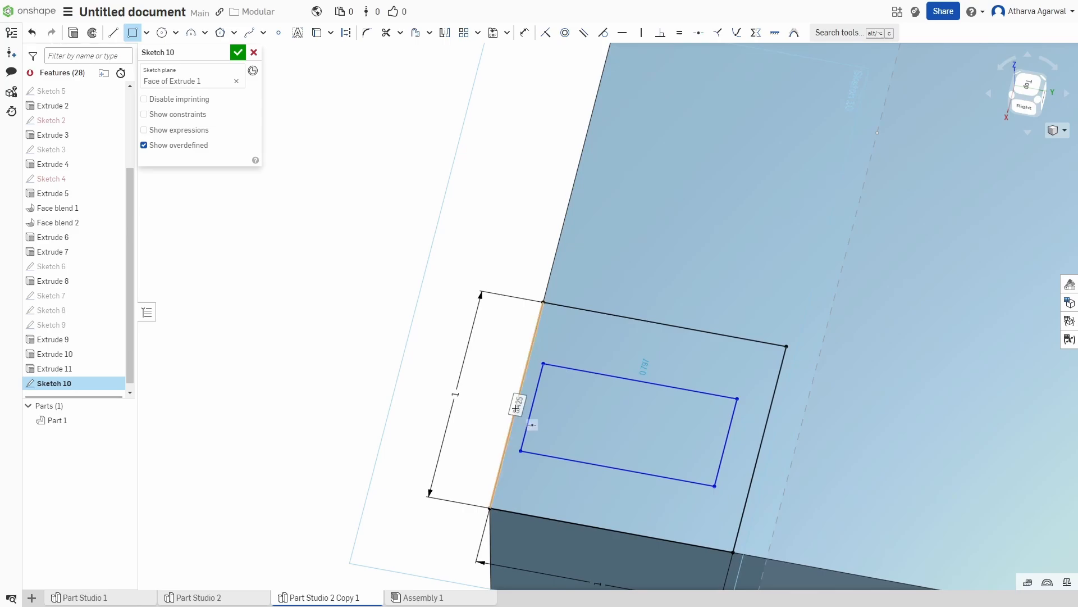
{"action": "left_click", "coordinate": [516, 406]}
{"action": "left_click", "coordinate": [620, 448]}
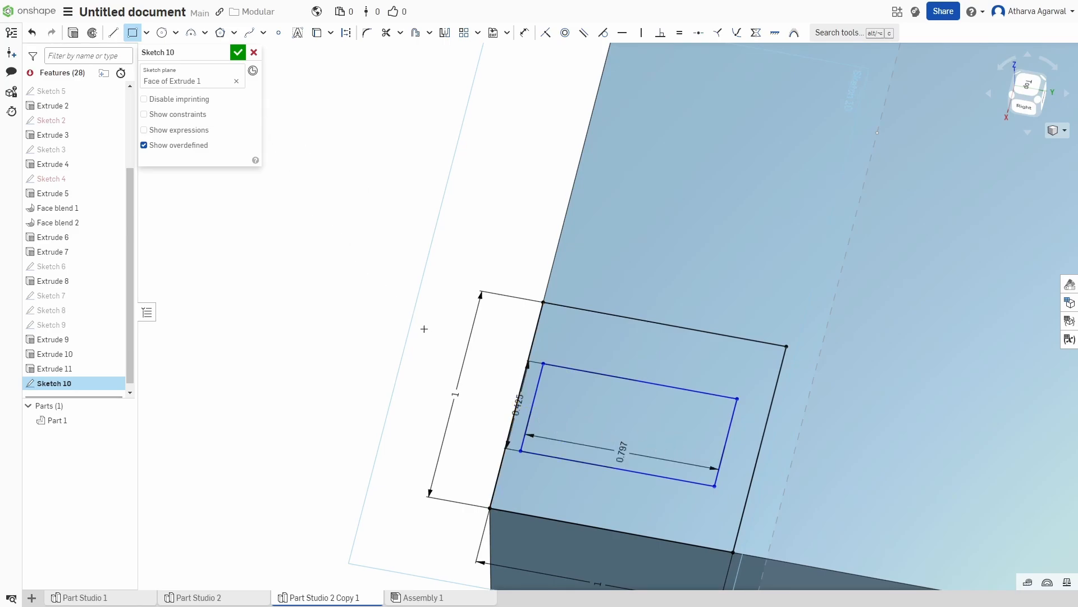
- Set the inner rectangle's sides to 0.4 cm and 0.5 cm and move it inward from the square's outer edge
{"action": "double_click", "coordinate": [481, 414]}
{"action": "type", "text": "0"}
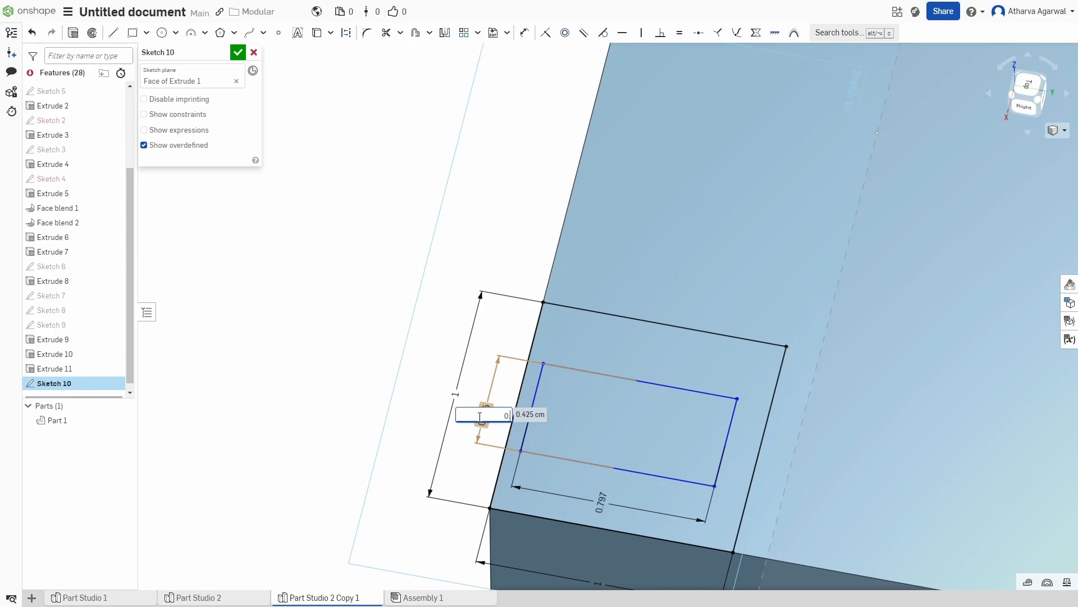
{"action": "type", "text": ".4"}
{"action": "key", "text": "Tab"}
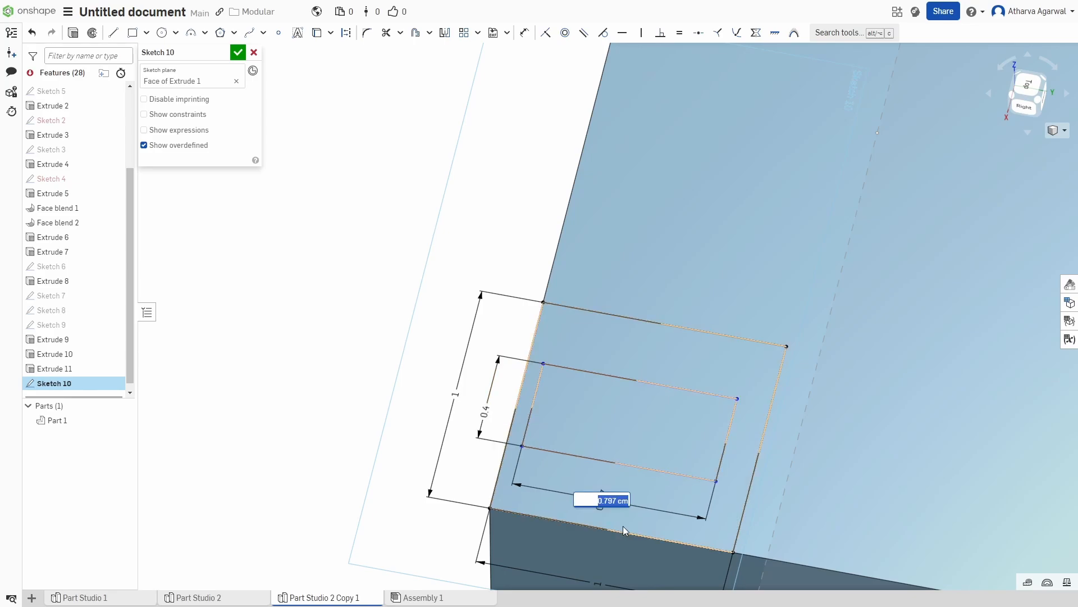
{"action": "type", "text": "0.5"}
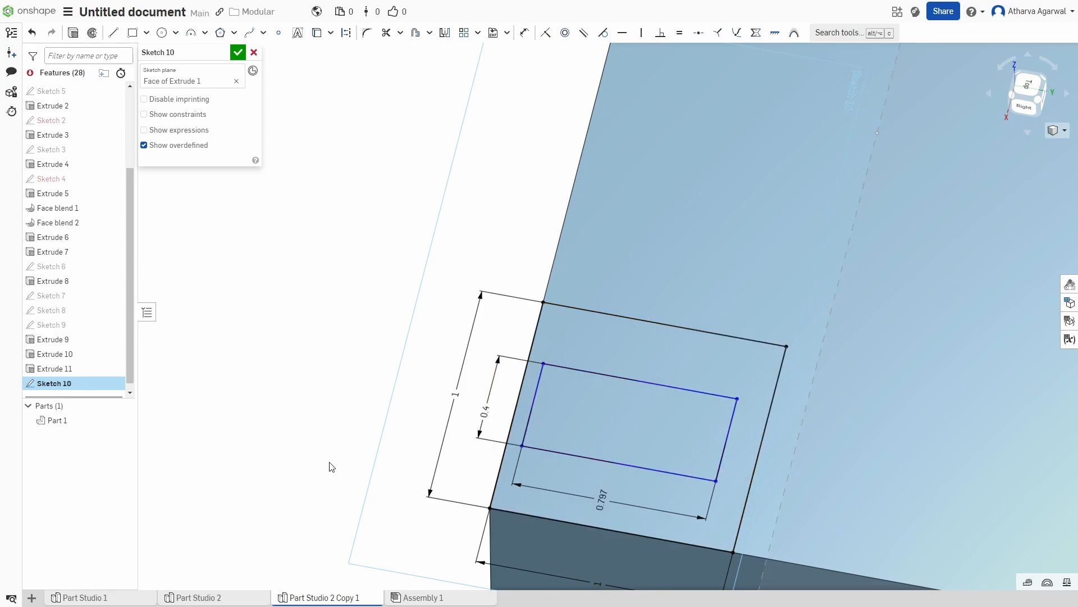
{"action": "key", "text": "Return"}
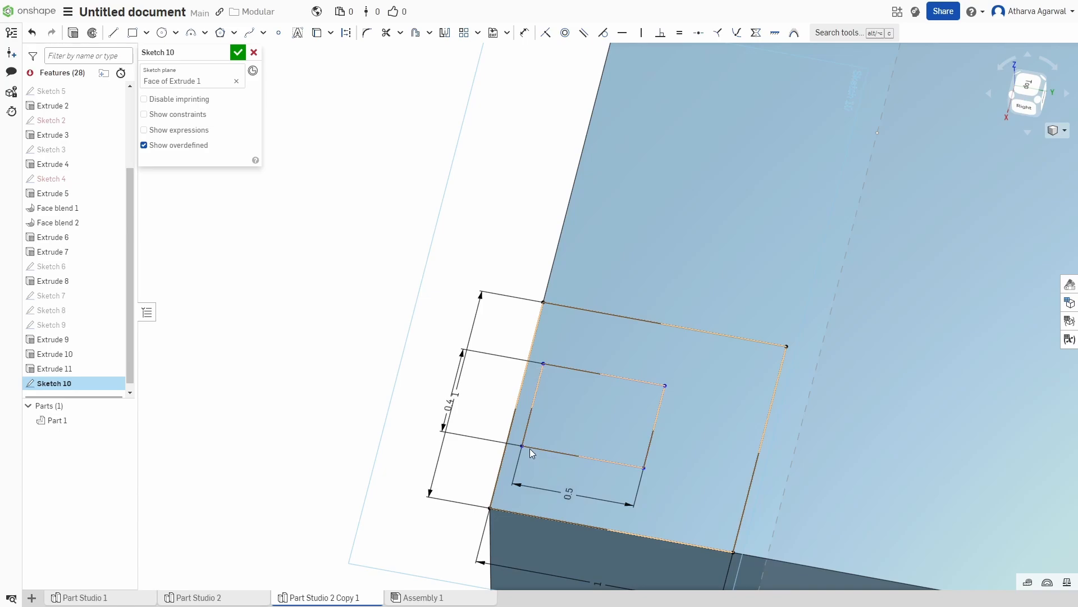
{"action": "left_click_drag", "start_coordinate": [527, 434], "coordinate": [555, 443]}
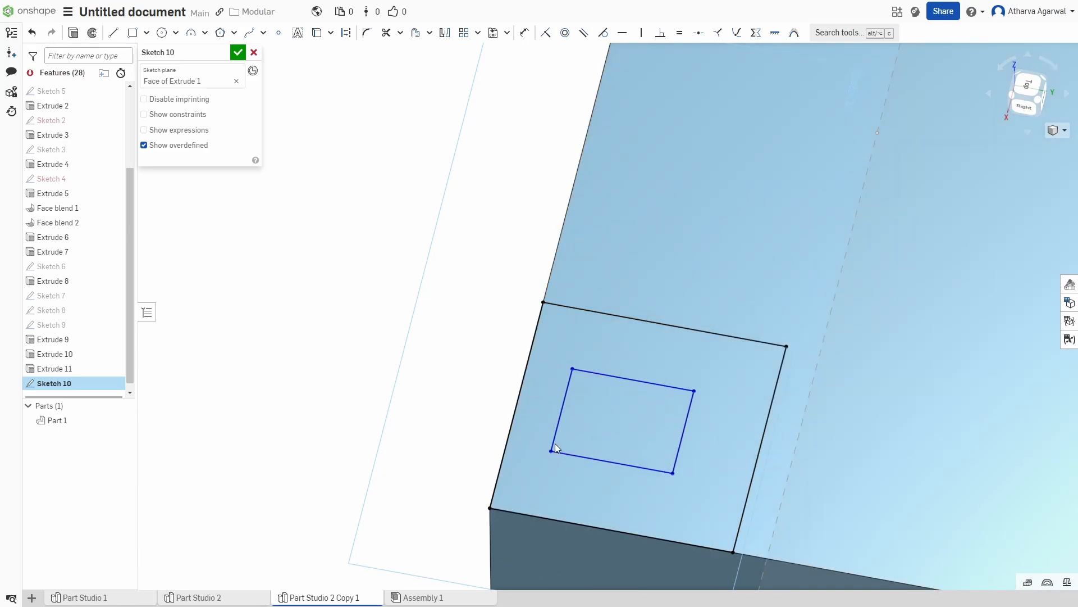
- Connect the inner rectangle to the square's inner side with a perpendicular construction line and set its length to 0.25 cm
{"action": "left_click", "coordinate": [113, 32]}
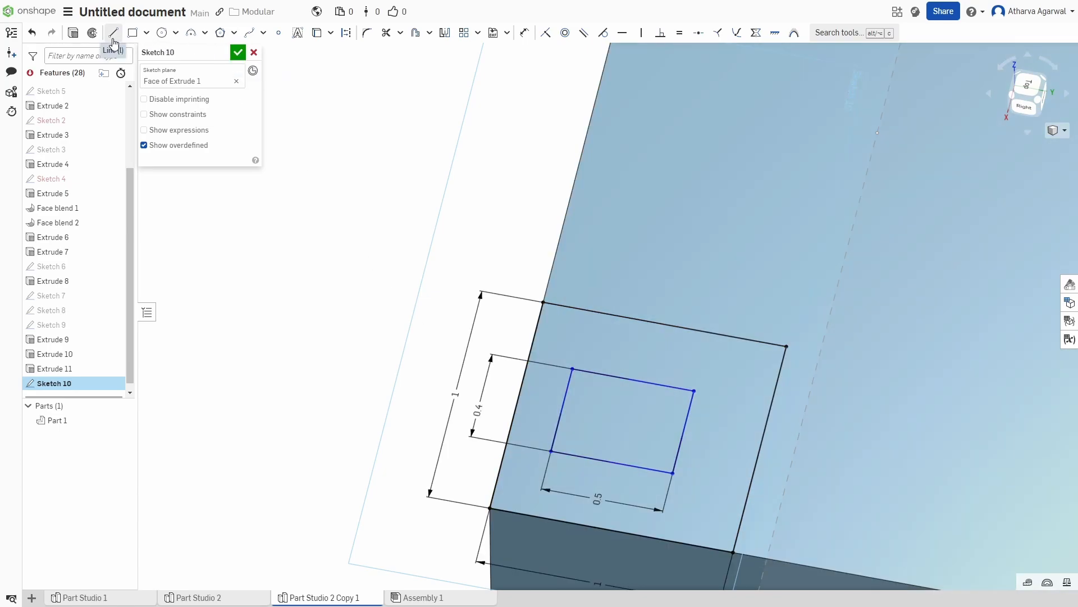
{"action": "left_click", "coordinate": [684, 433]}
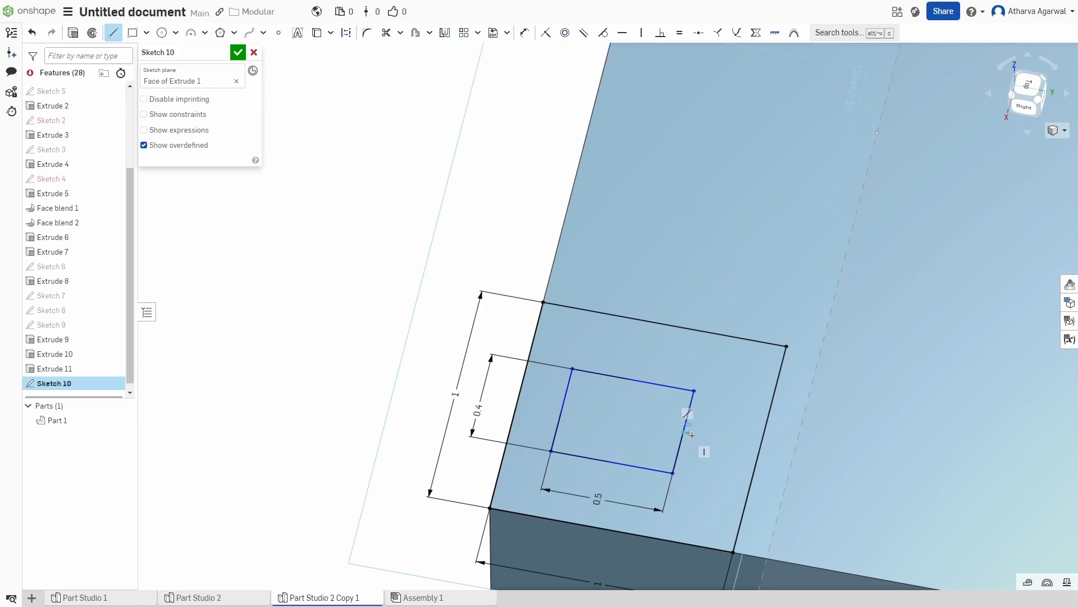
{"action": "left_click", "coordinate": [761, 450]}
{"action": "left_click", "coordinate": [346, 32]}
{"action": "left_click", "coordinate": [735, 443]}
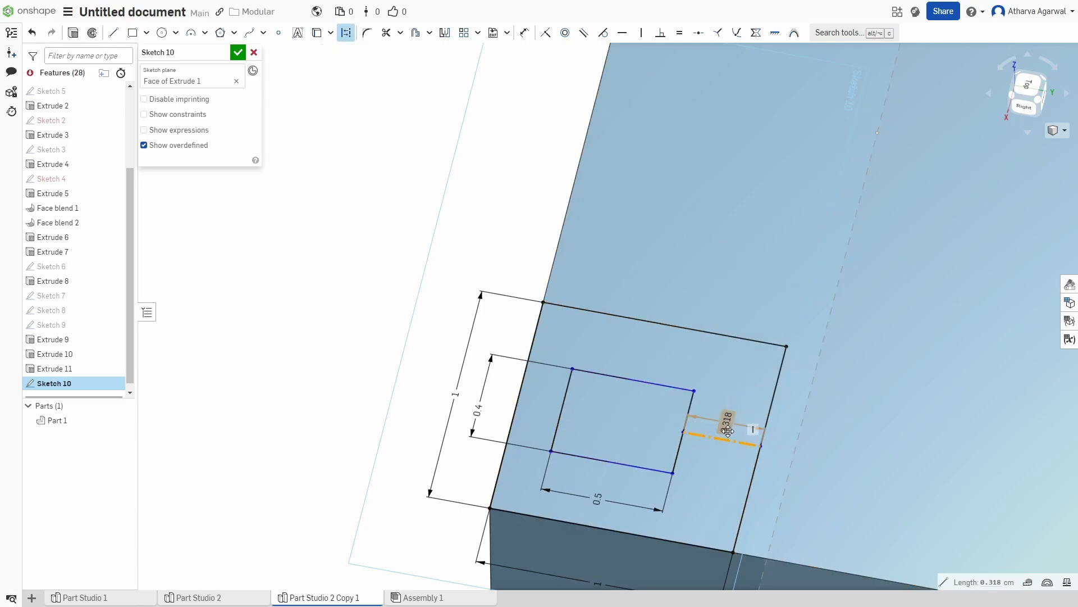
{"action": "left_click", "coordinate": [728, 431]}
{"action": "type", "text": "0.25"}
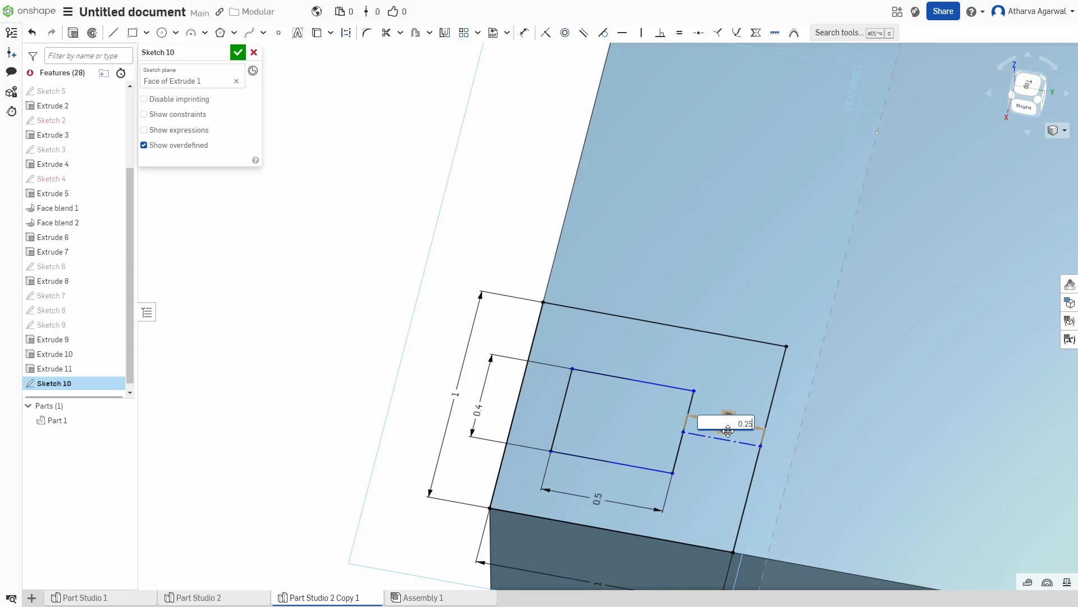
{"action": "key", "text": "Return"}
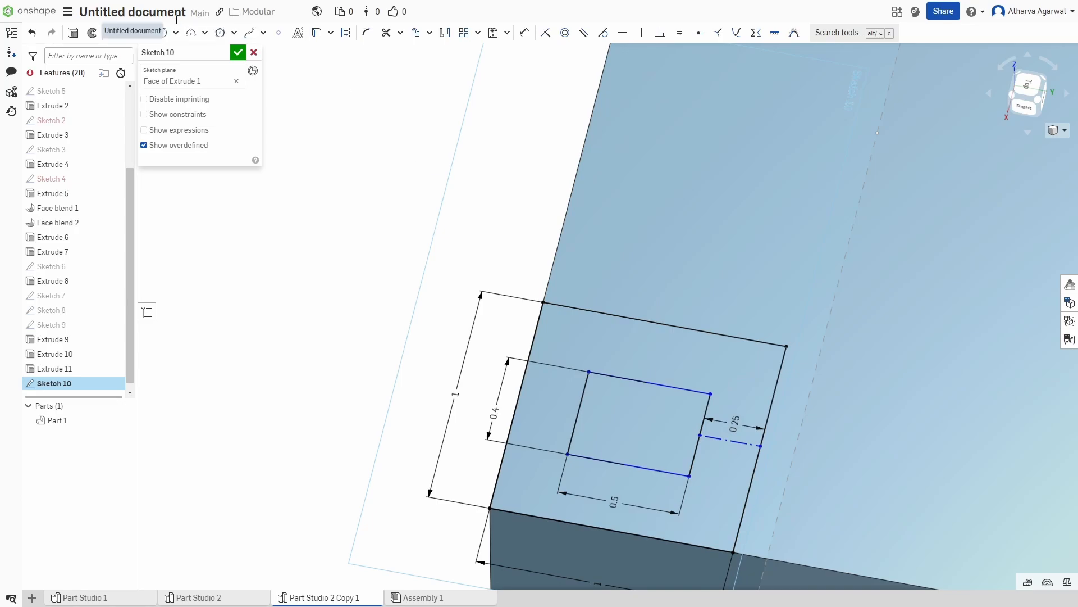
- Connect the inner rectangle to the square's adjacent inner side with a perpendicular construction line and set its length to 0.3 cm
{"action": "left_click", "coordinate": [113, 33]}
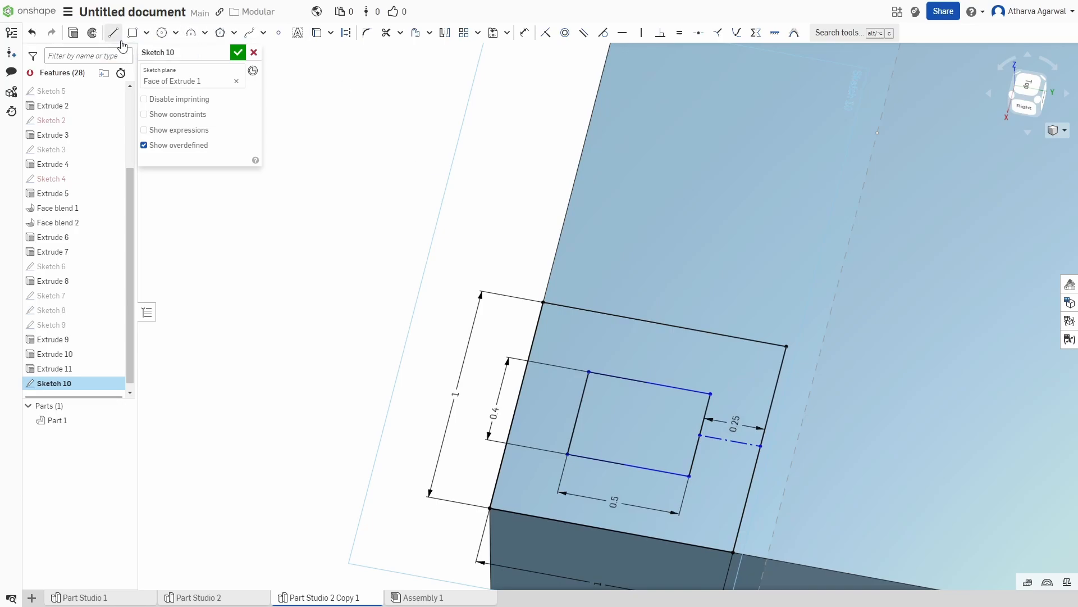
{"action": "left_click", "coordinate": [621, 378]}
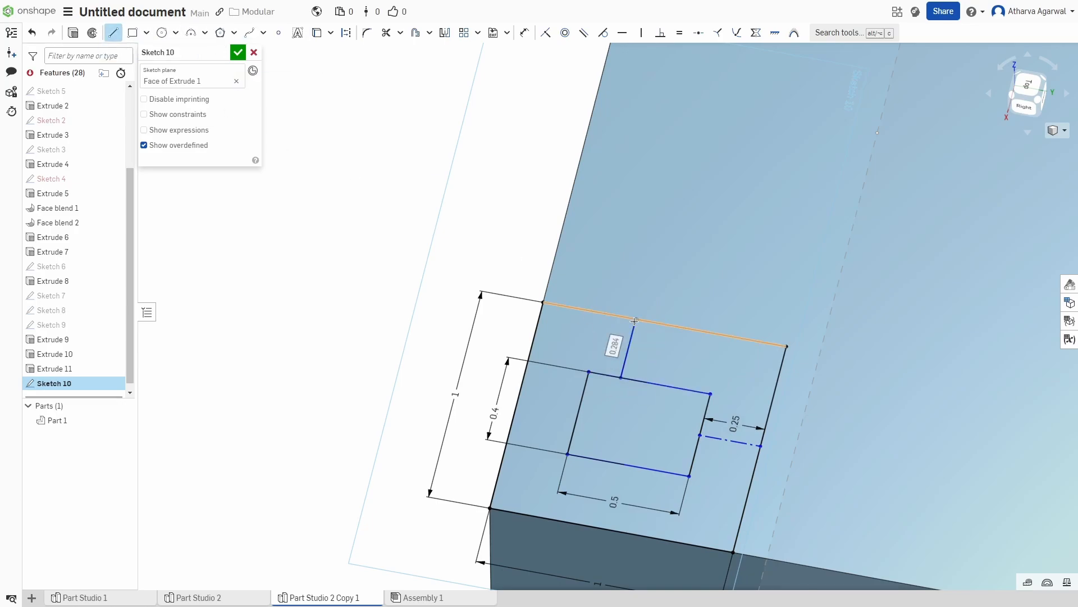
{"action": "left_click", "coordinate": [635, 319]}
{"action": "key", "text": "d"}
{"action": "left_click", "coordinate": [618, 340]}
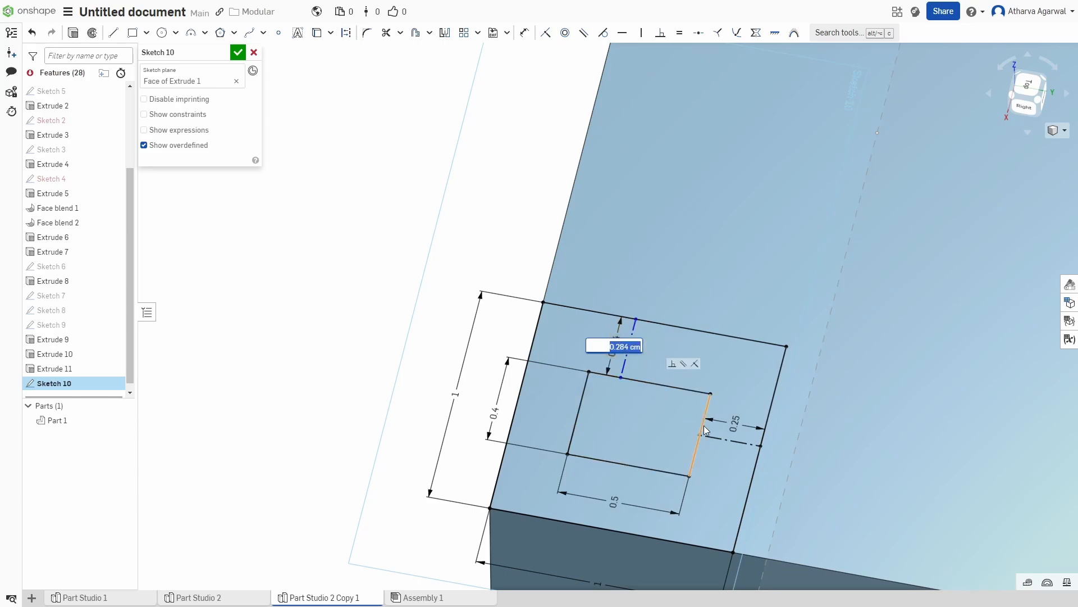
{"action": "type", "text": "0.3"}
{"action": "key", "text": "Return"}
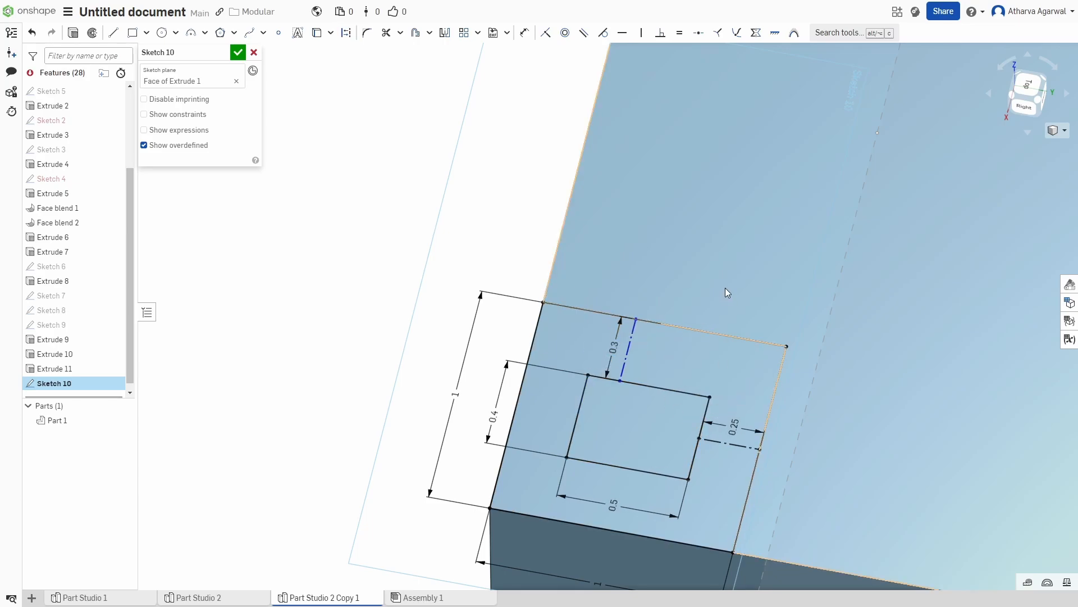
- Move the 0.7 by 0.8 cm rectangle inside the 1 cm corner square so that it surrounds the 0.4 by 0.5 cm rectangle
{"action": "right_click_drag", "start_coordinate": [437, 316], "coordinate": [408, 326]}
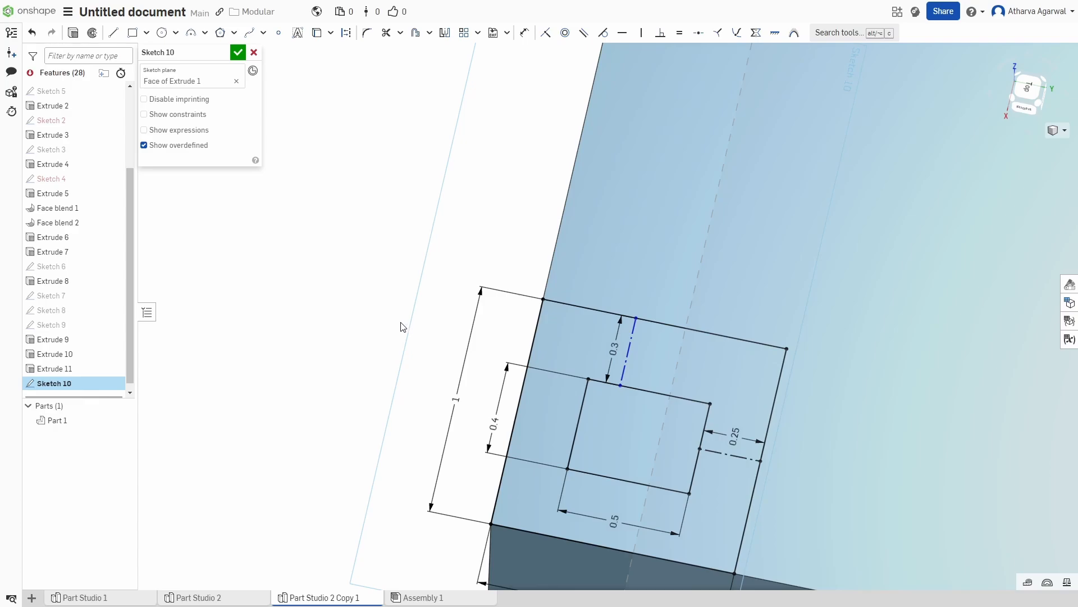
{"action": "key", "text": "n"}
{"action": "left_click", "coordinate": [393, 472]}
{"action": "left_click_drag", "start_coordinate": [391, 468], "coordinate": [395, 468]}
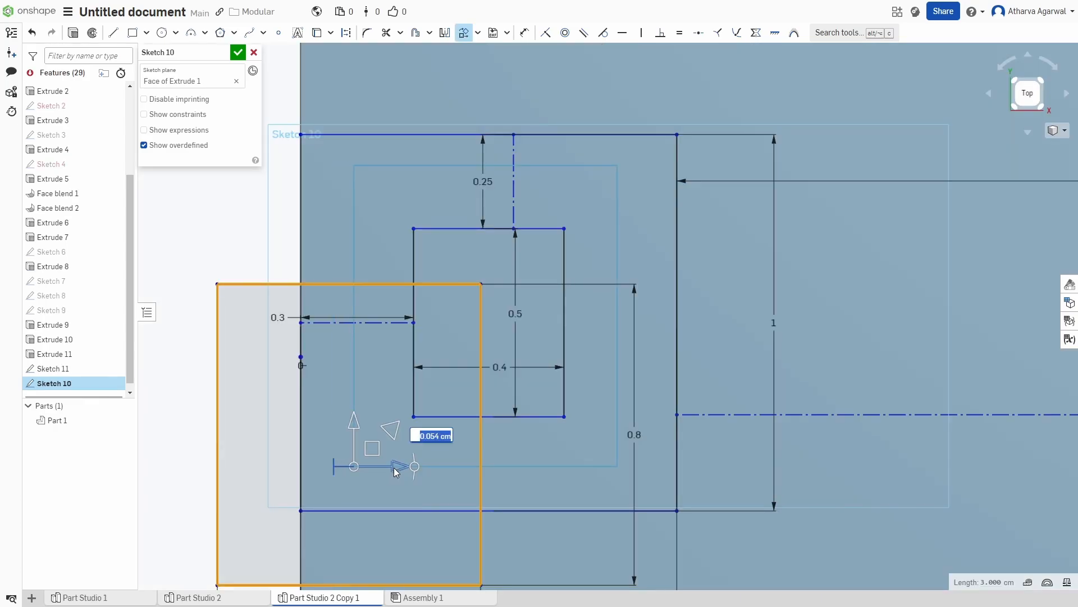
{"action": "left_click", "coordinate": [867, 482]}
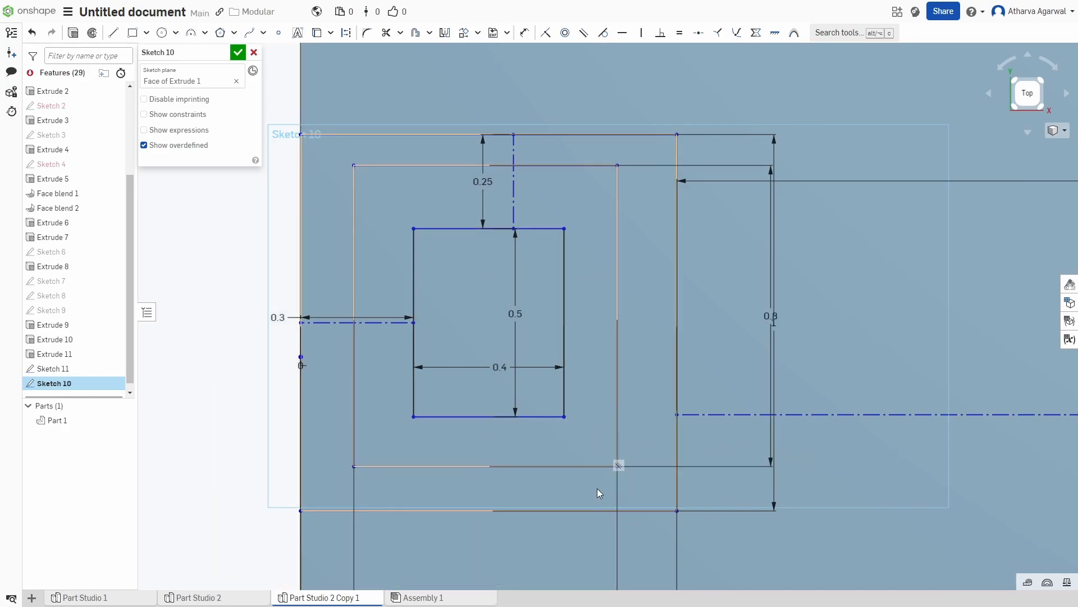
- Delete the small rectangle's two locating construction lines with their 0.3 and 0.25 cm dimensions, and move the overlapping 0.8 cm dimension label inward
{"action": "left_click", "coordinate": [324, 322]}
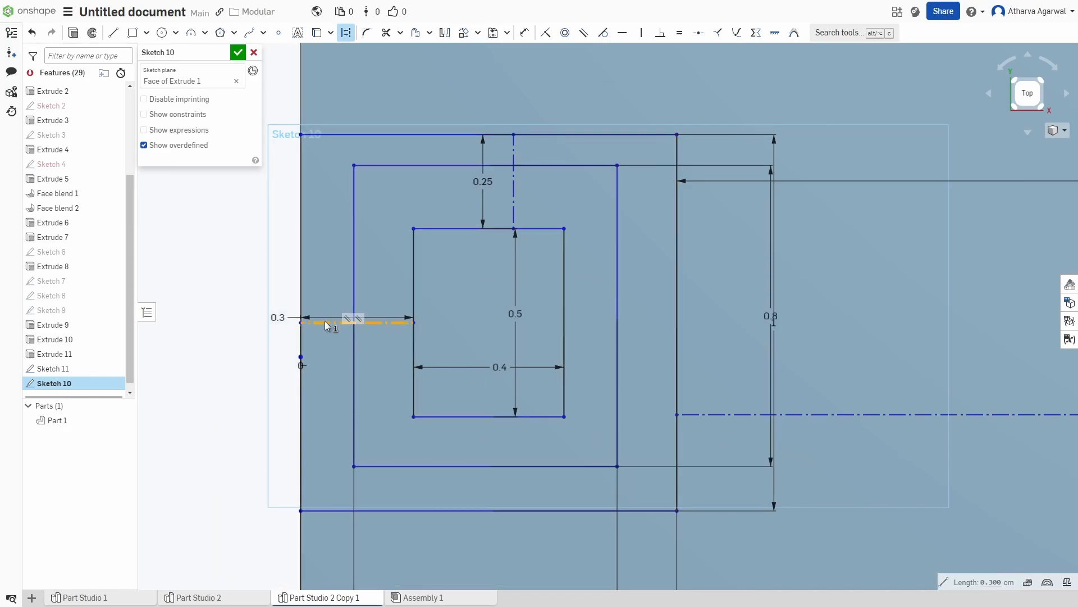
{"action": "key", "text": "Delete"}
{"action": "left_click", "coordinate": [481, 204]}
{"action": "key", "text": "Delete"}
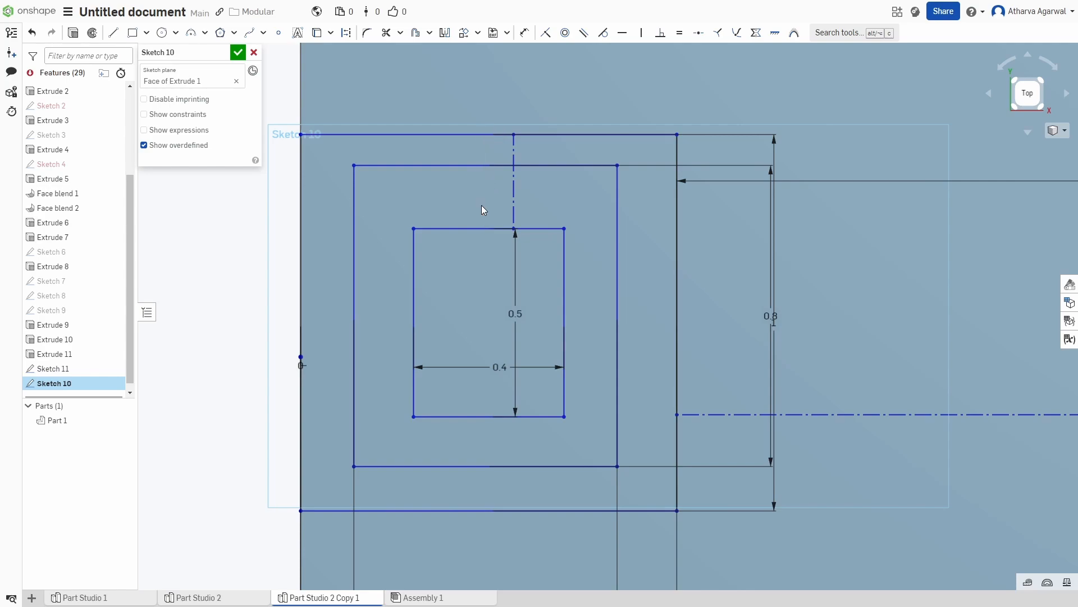
{"action": "left_click", "coordinate": [514, 203]}
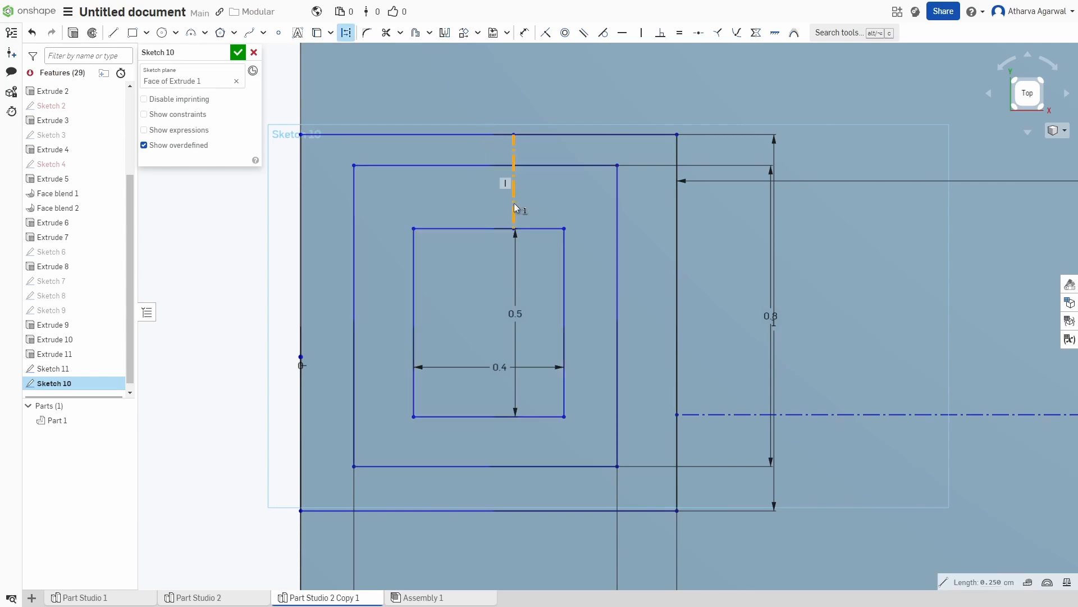
{"action": "key", "text": "Delete"}
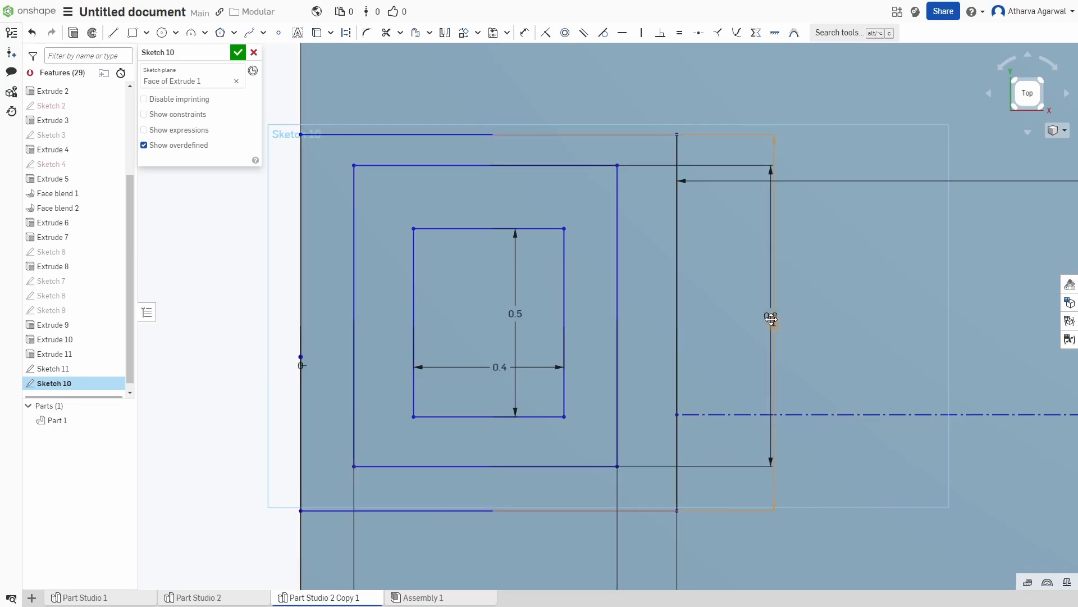
{"action": "left_click_drag", "start_coordinate": [771, 315], "coordinate": [666, 314]}
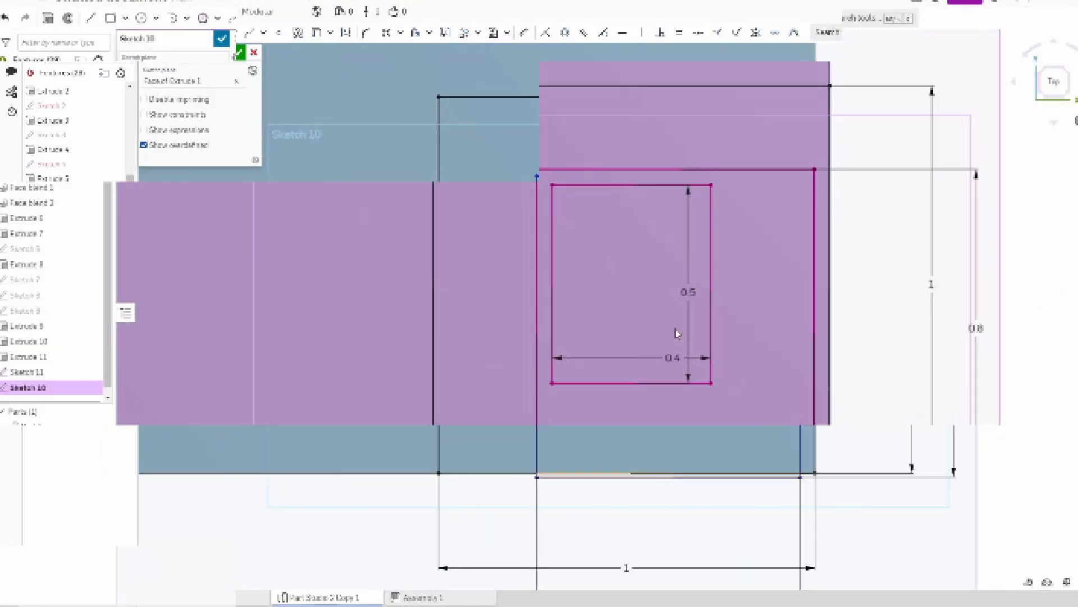
- In the lower-right corner square, move the 0.7 by 0.8 cm rectangle about 0.055 cm up and 0.11 cm left
{"action": "left_click_drag", "start_coordinate": [532, 434], "coordinate": [536, 414]}
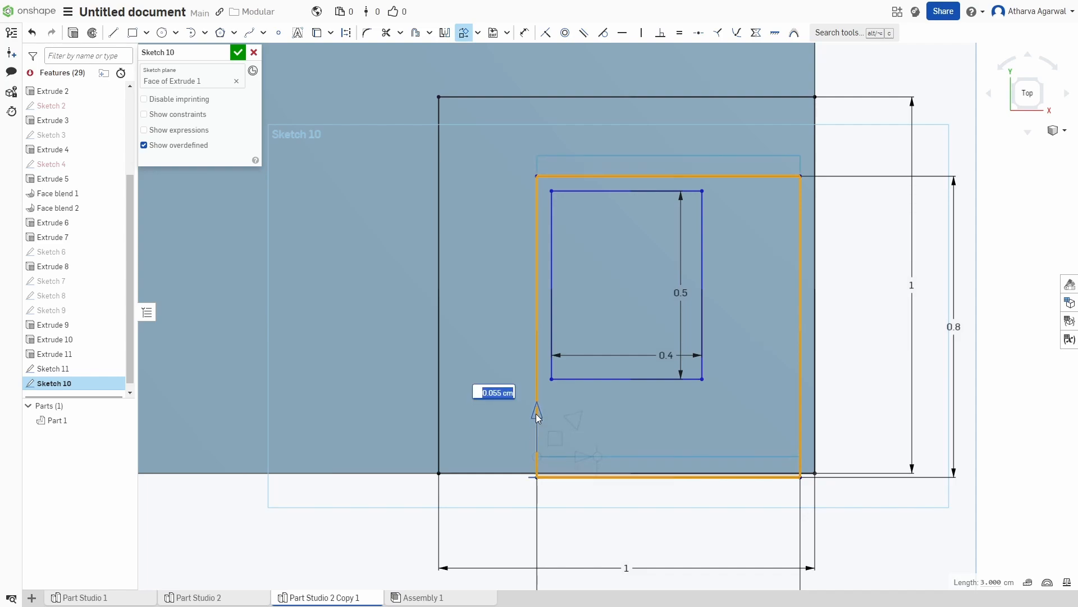
{"action": "left_click_drag", "start_coordinate": [580, 456], "coordinate": [538, 457]}
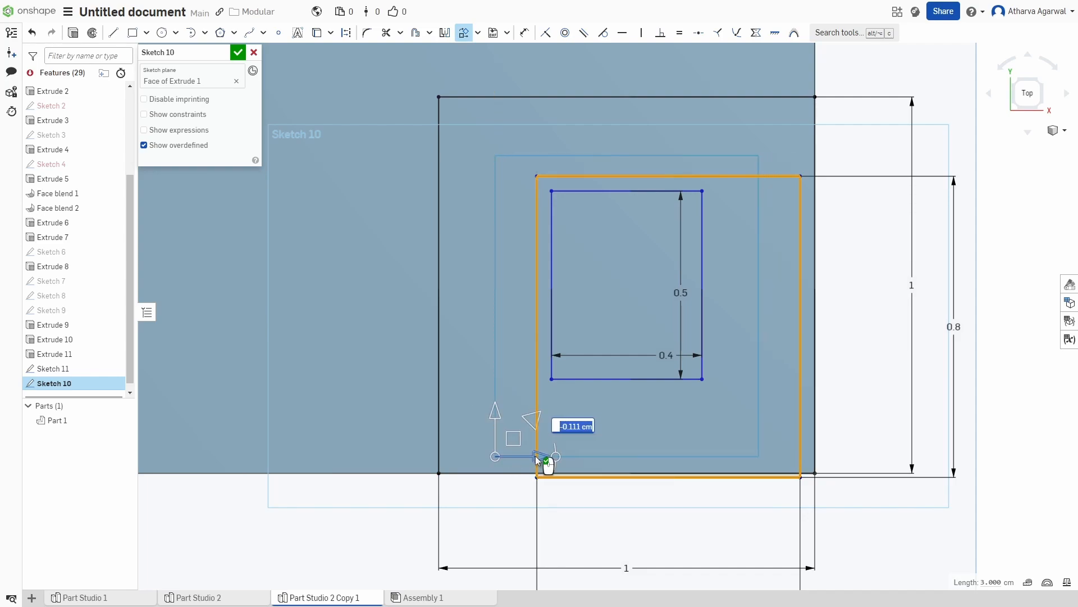
{"action": "left_click", "coordinate": [524, 394]}
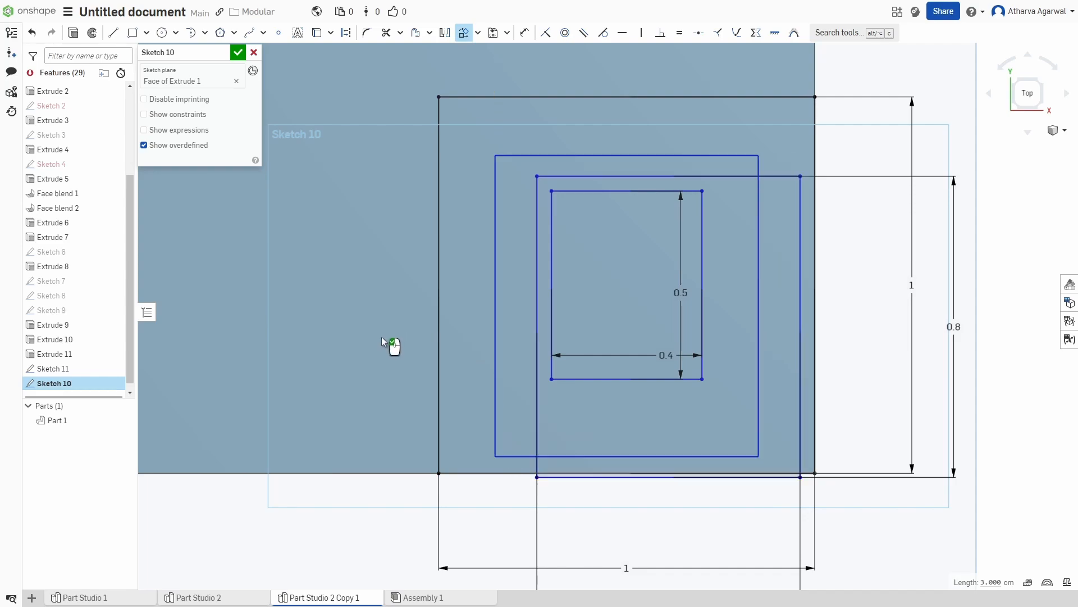
- Draw a rectangle between the upper-left corners of the square and the 0.7 by 0.8 cm rectangle, making its two inner sides construction lines
{"action": "left_click", "coordinate": [132, 33]}
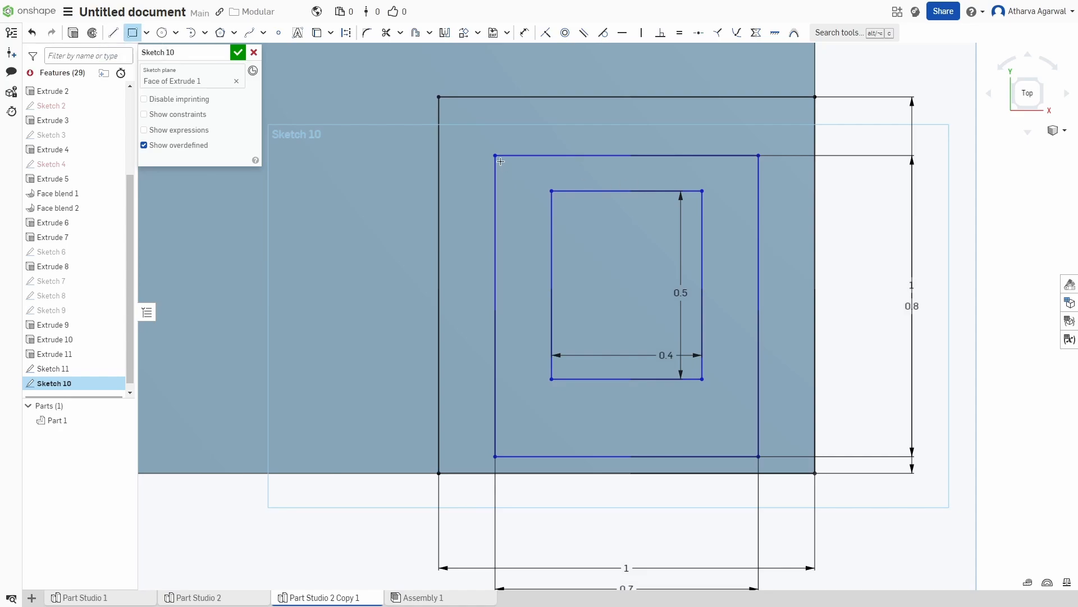
{"action": "left_click", "coordinate": [438, 99]}
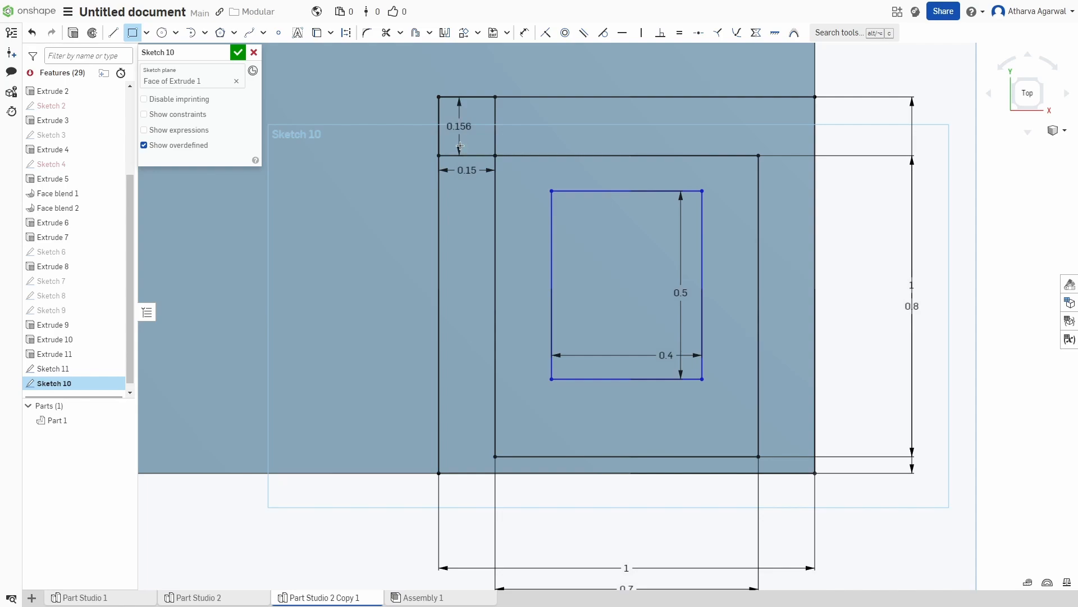
{"action": "left_click", "coordinate": [346, 32]}
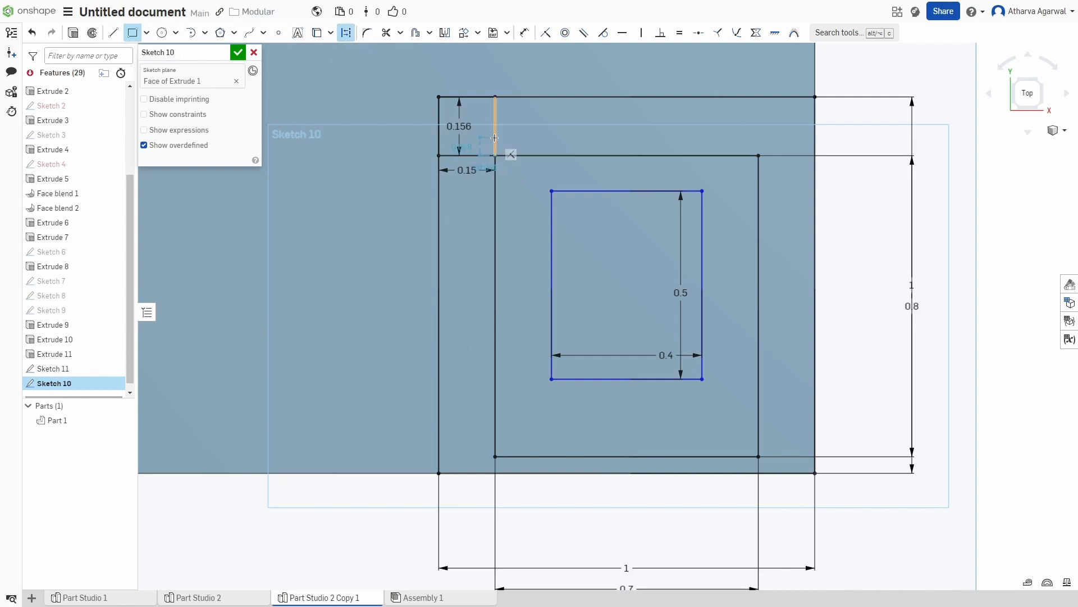
{"action": "key", "text": "Escape"}
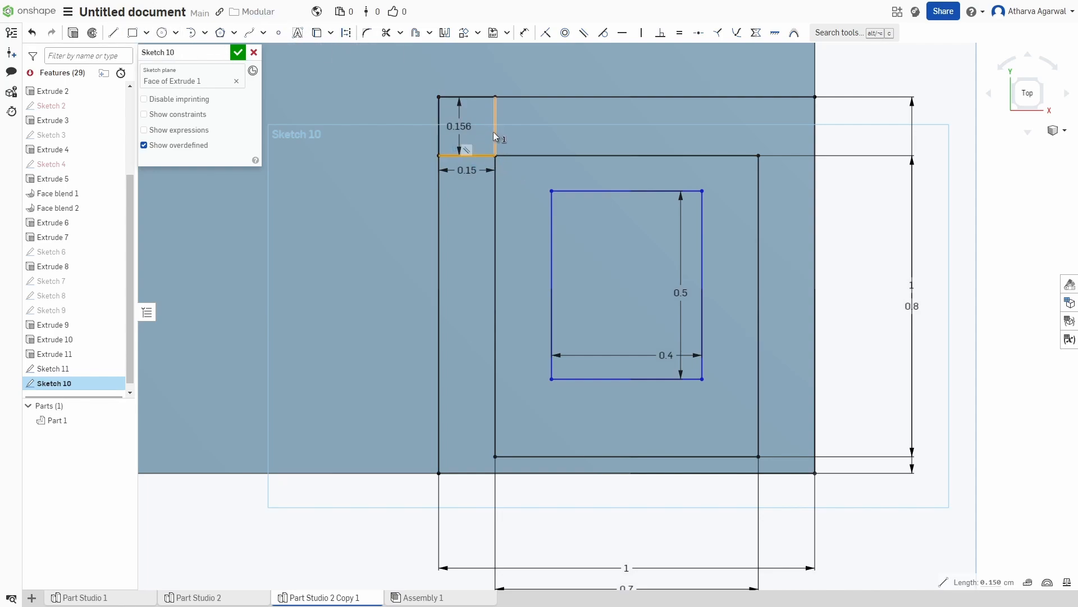
{"action": "left_click", "coordinate": [495, 135]}
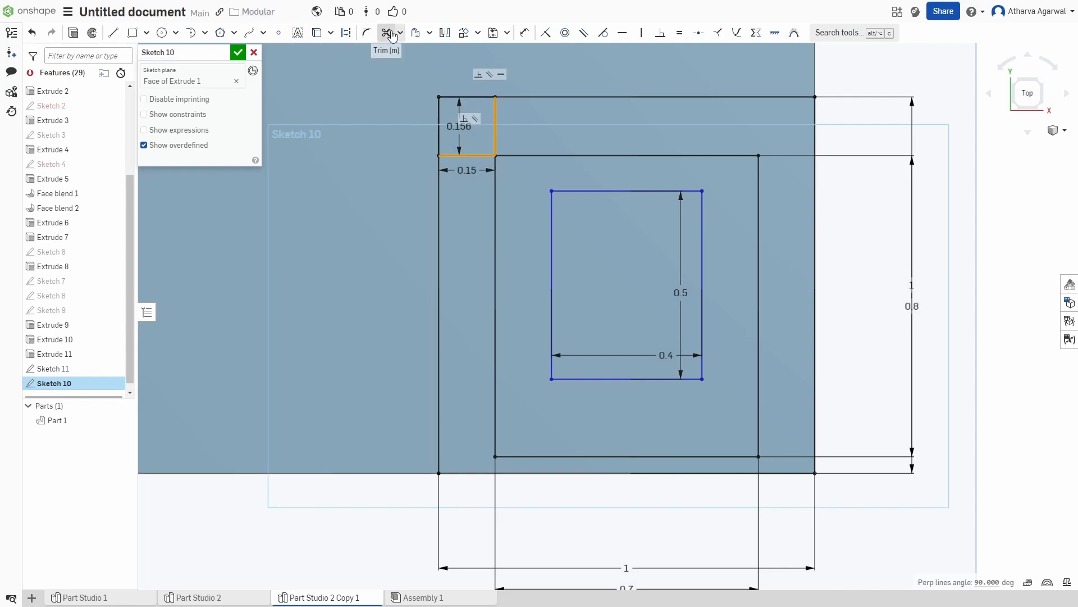
{"action": "left_click", "coordinate": [347, 32]}
- Set the small locating rectangle's height to 0.1 cm and open its width dimension
{"action": "left_click_drag", "start_coordinate": [459, 125], "coordinate": [531, 124]}
{"action": "type", "text": "0"}
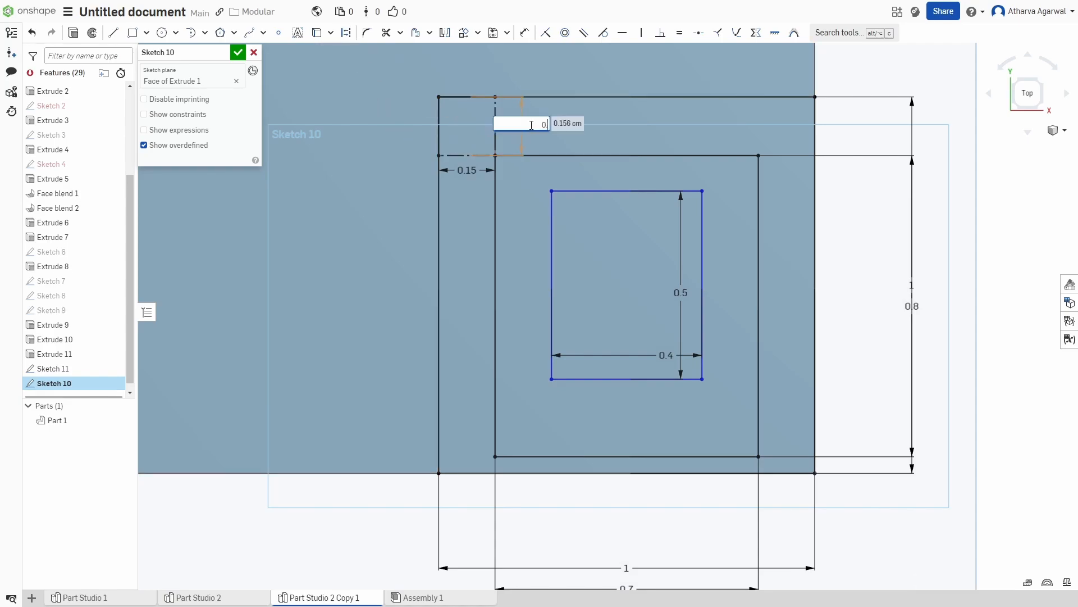
{"action": "type", "text": ".1"}
{"action": "key", "text": "Return"}
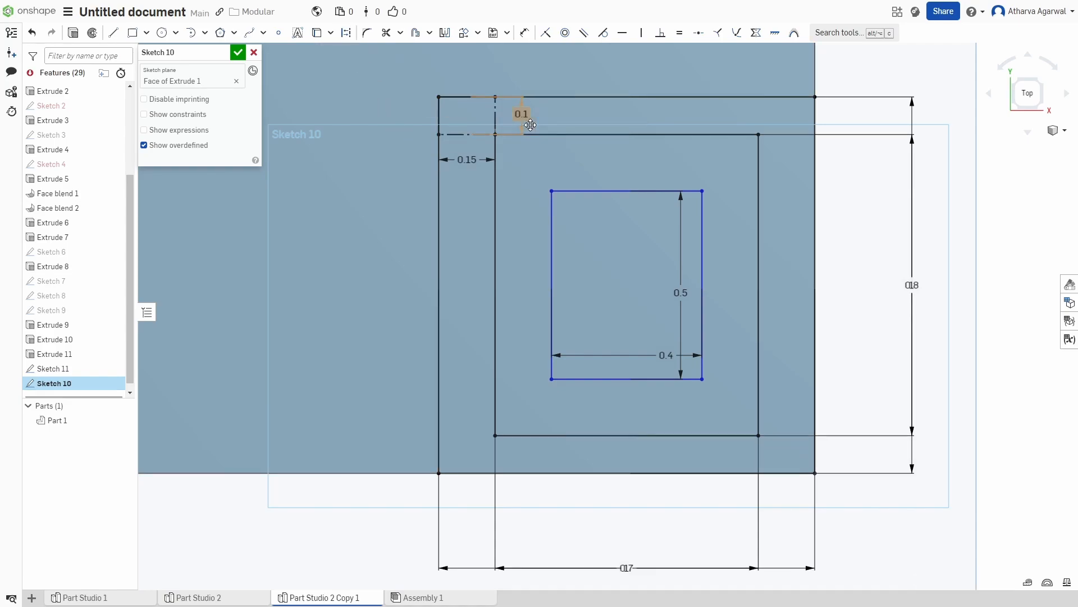
{"action": "double_click", "coordinate": [471, 159]}
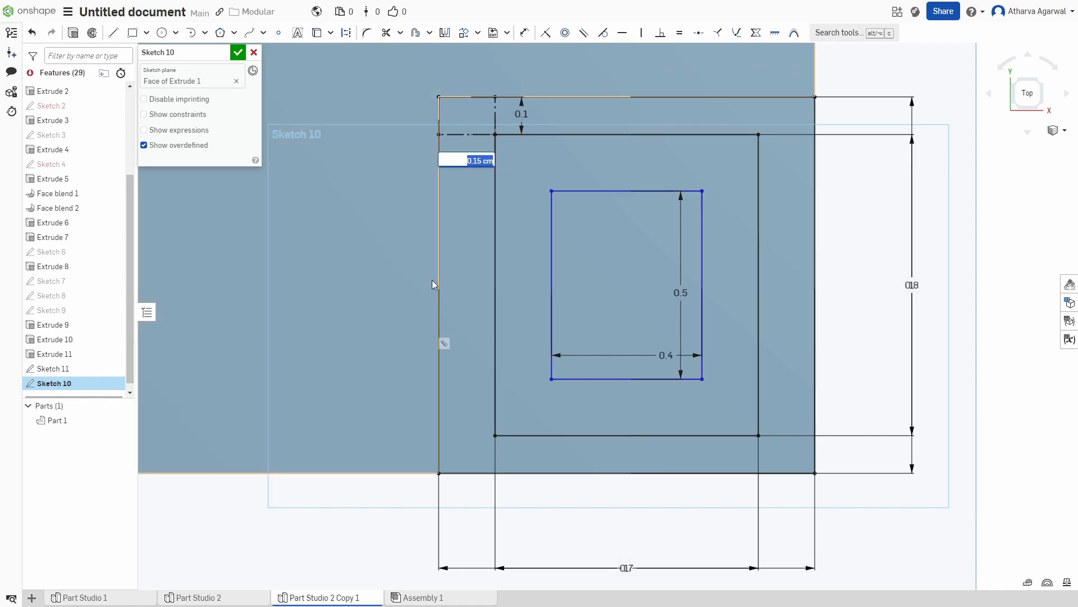
- Draw a rectangle near the middle of the box's top face and set both its width and height to 2 cm
{"action": "scroll", "coordinate": [442, 103], "scroll_direction": "up", "scroll_amount": 3}
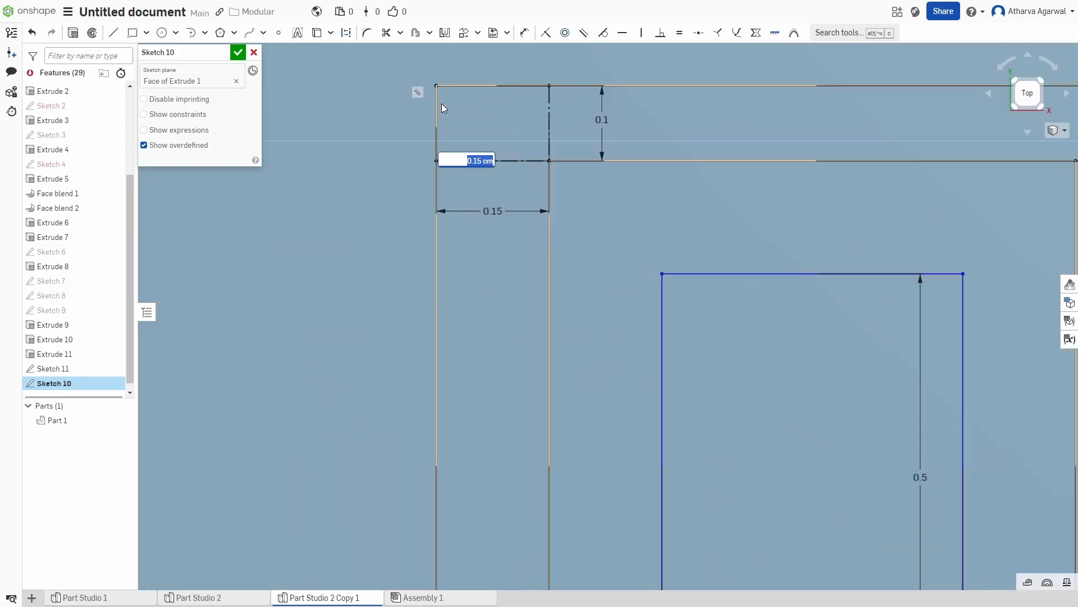
{"action": "scroll", "coordinate": [844, 218], "scroll_direction": "down", "scroll_amount": 10}
{"action": "key", "text": "f"}
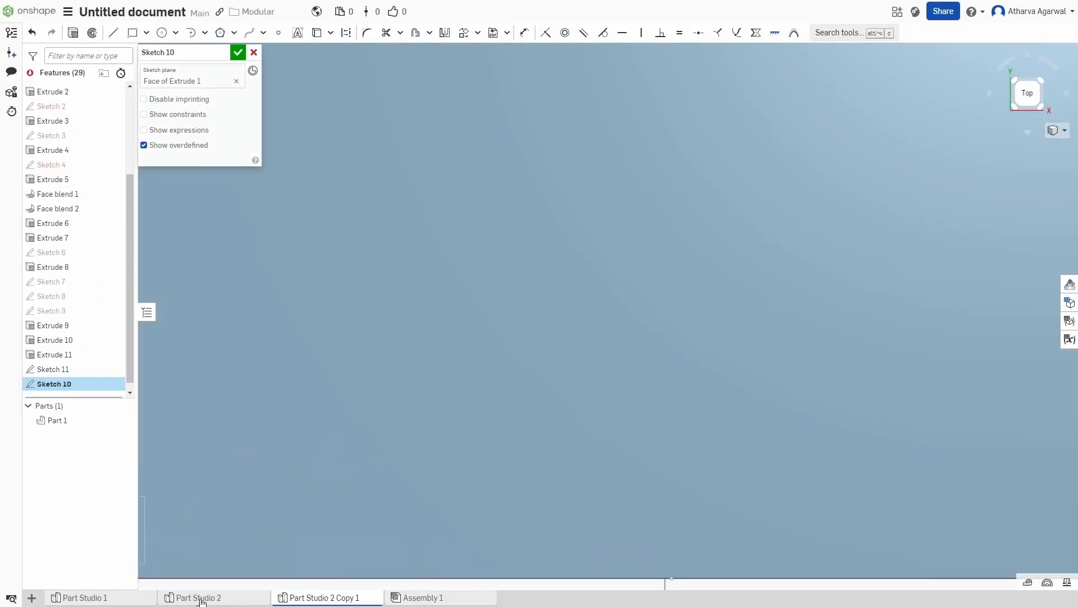
{"action": "scroll", "coordinate": [615, 161], "scroll_direction": "up", "scroll_amount": 5}
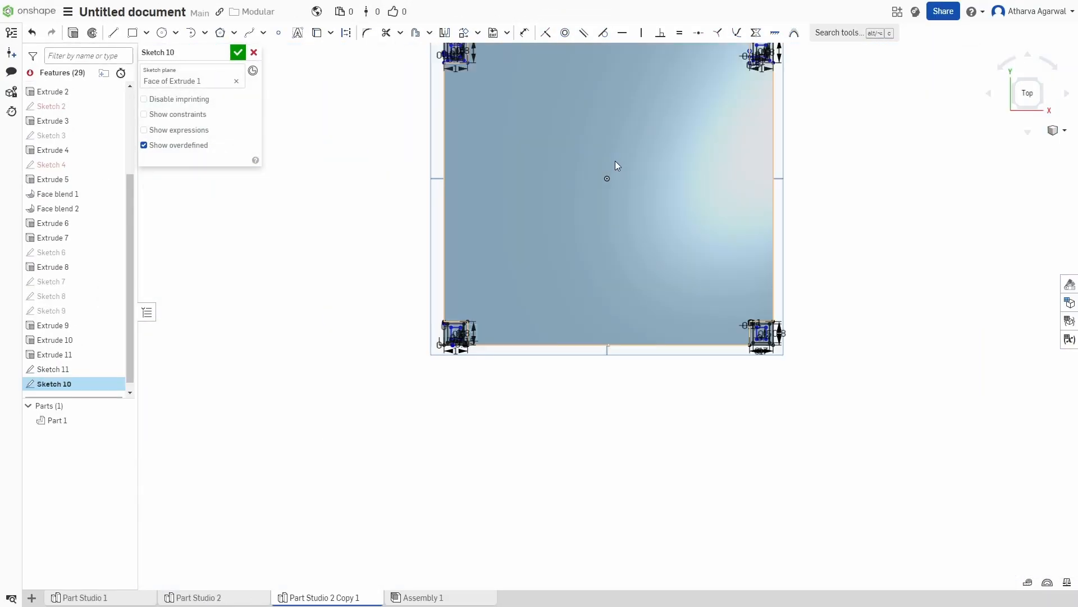
{"action": "scroll", "coordinate": [615, 161], "scroll_direction": "down", "scroll_amount": 3}
{"action": "scroll", "coordinate": [615, 160], "scroll_direction": "down", "scroll_amount": 3}
{"action": "middle_click_drag", "start_coordinate": [616, 160], "coordinate": [565, 304]}
{"action": "key", "text": "g"}
{"action": "left_click", "coordinate": [501, 252]}
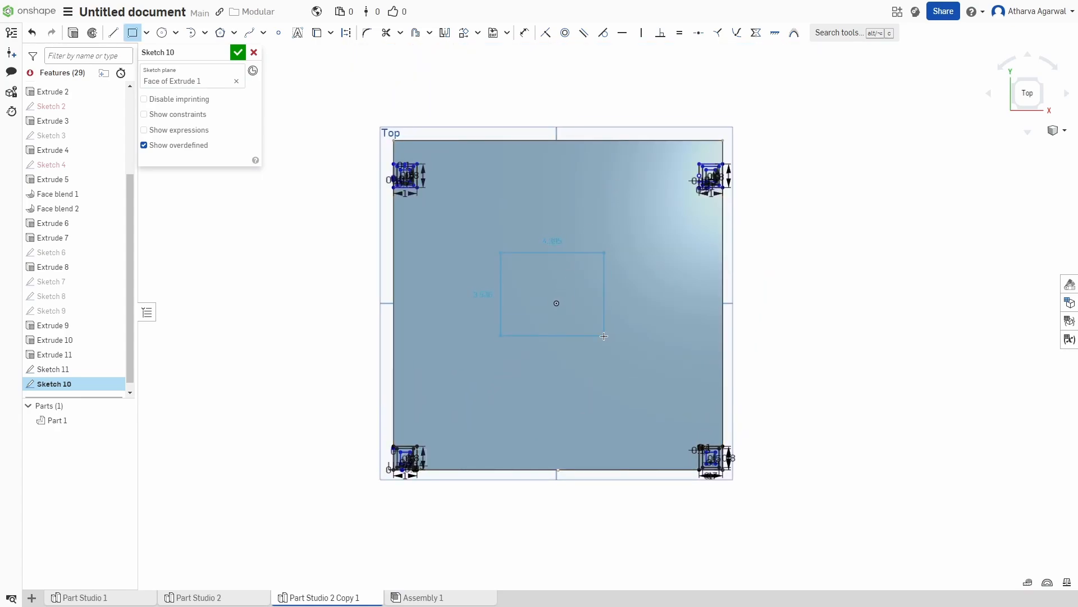
{"action": "left_click", "coordinate": [604, 336]}
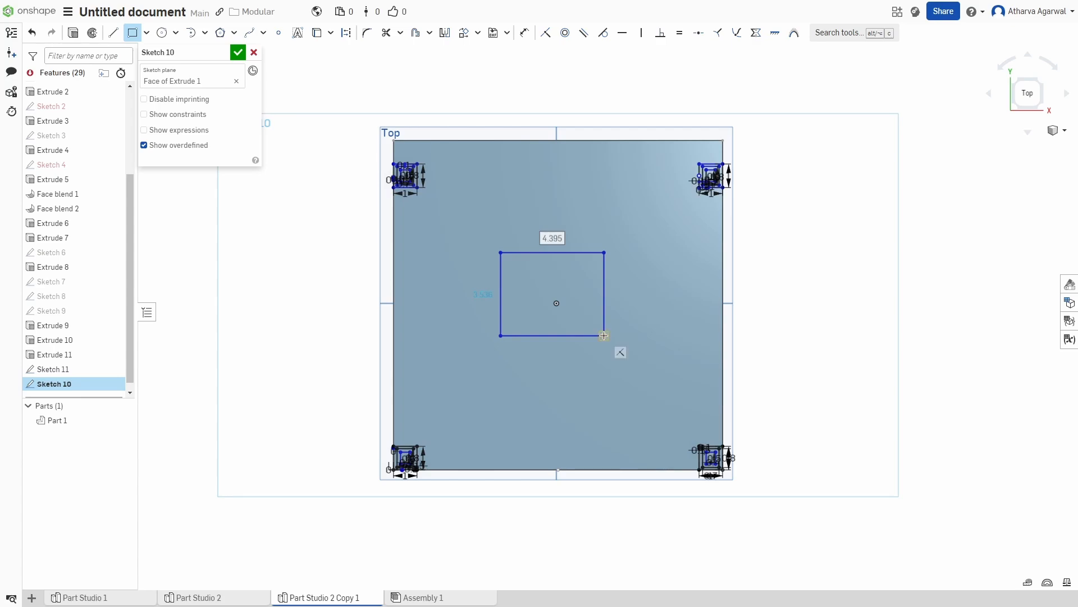
{"action": "type", "text": "2"}
{"action": "key", "text": "Return"}
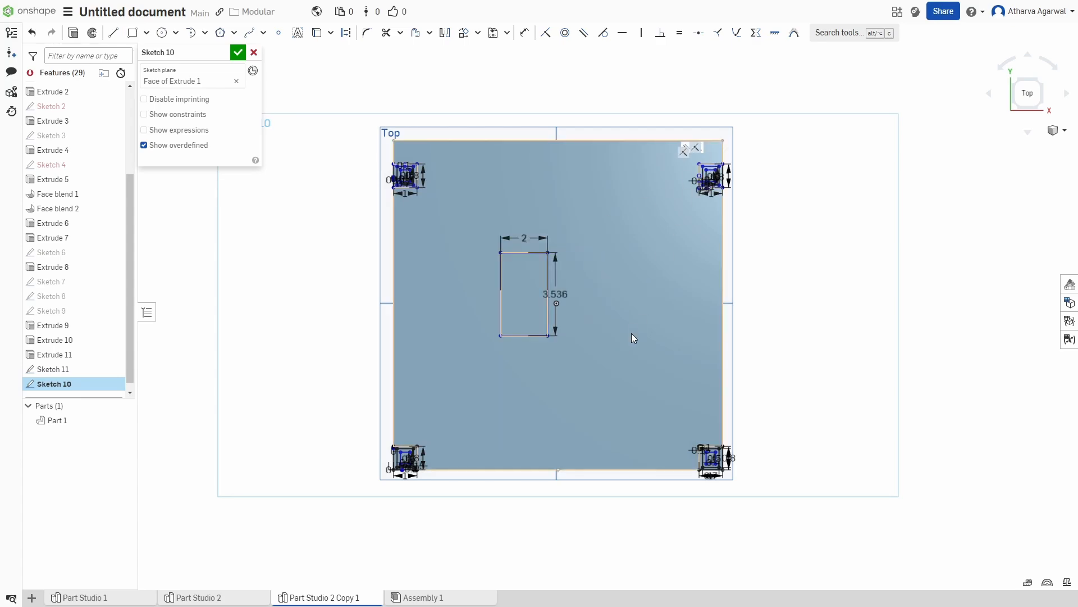
{"action": "double_click", "coordinate": [553, 291]}
{"action": "type", "text": "2"}
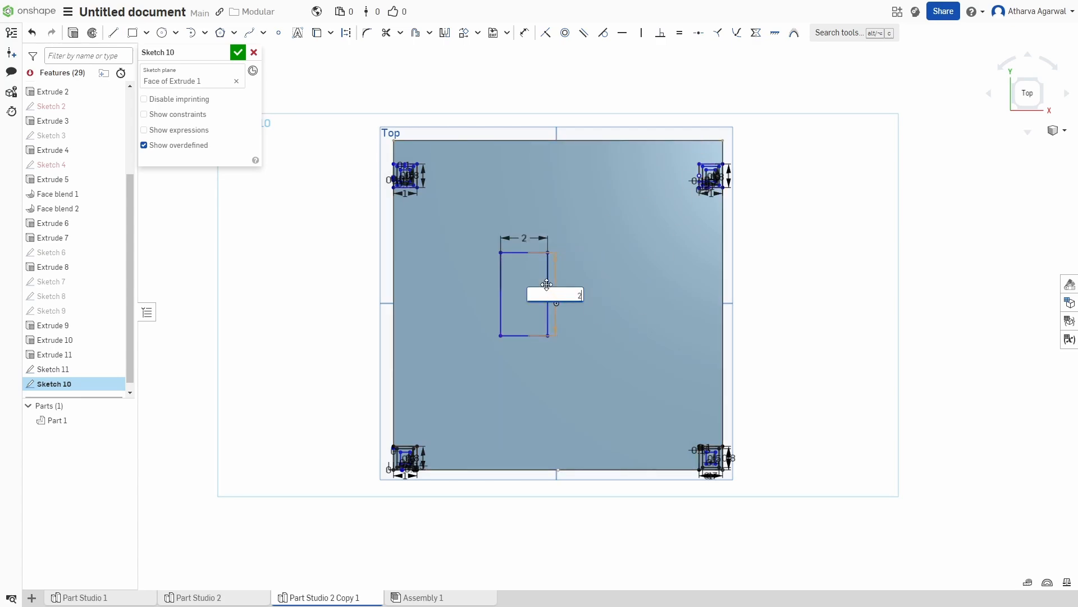
{"action": "key", "text": "Return"}
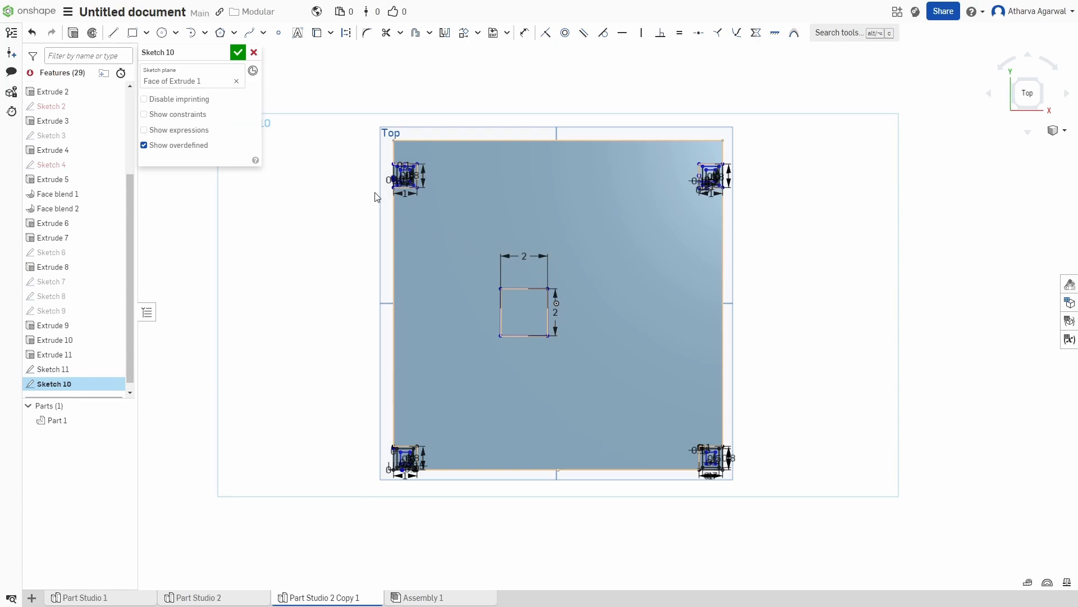
- Draw a perpendicular line about 4.55 cm long from the 2 cm square's left side to the box's left edge
{"action": "left_click", "coordinate": [113, 32]}
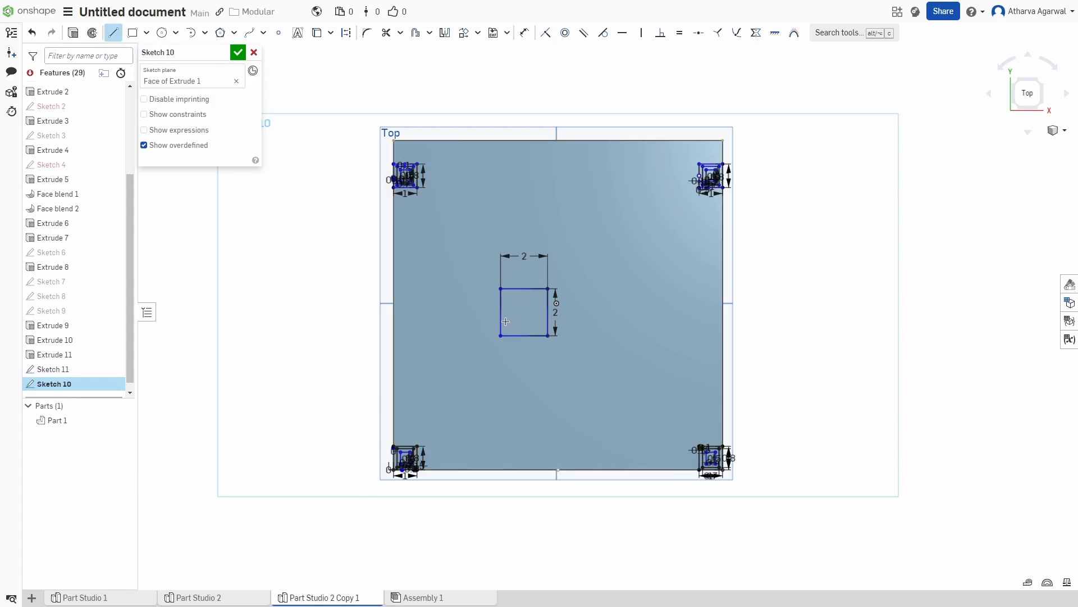
{"action": "left_click", "coordinate": [498, 321]}
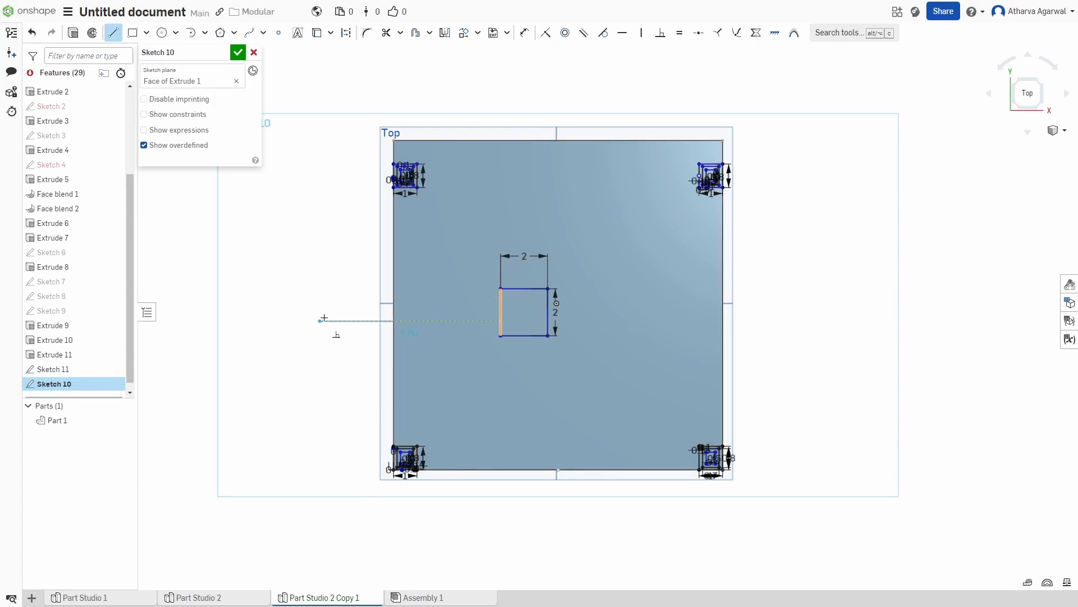
{"action": "left_click", "coordinate": [390, 321]}
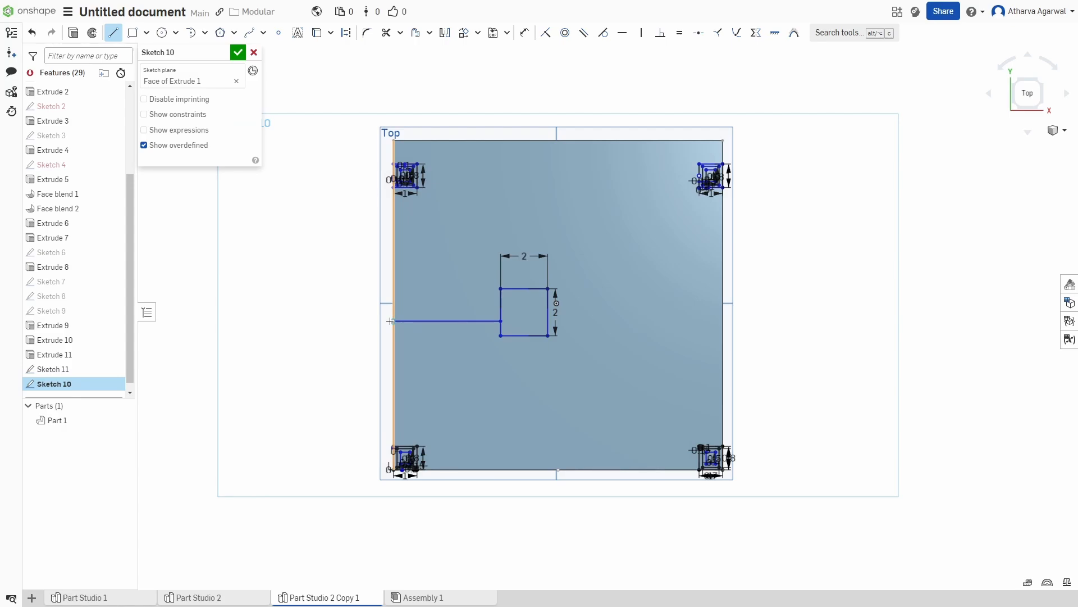
{"action": "key", "text": "Escape"}
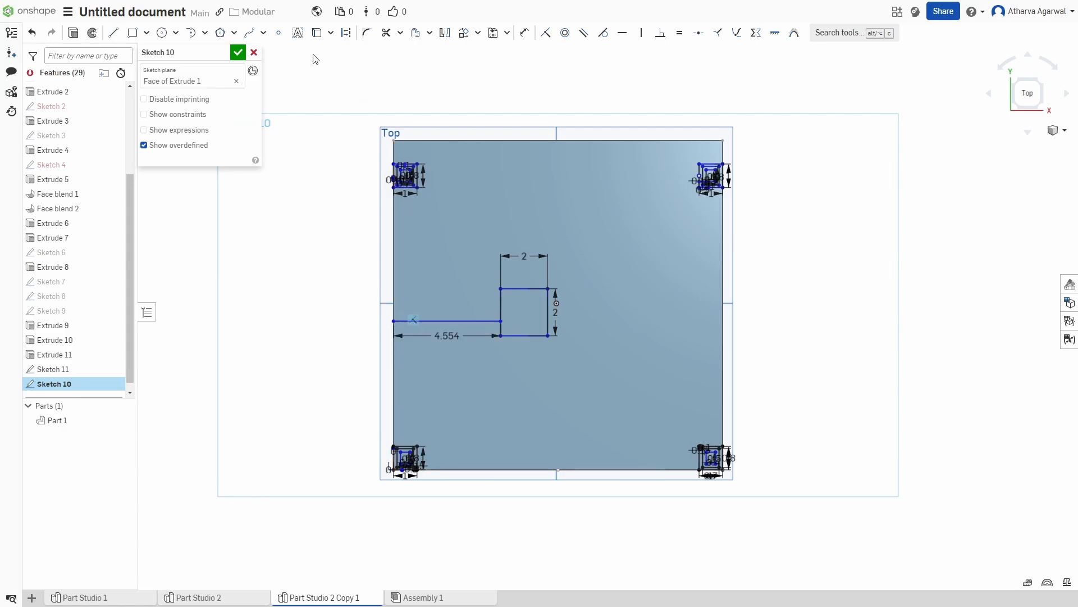
- Draw a perpendicular line about 6.3 cm long from the 2 cm square's upper side to the box's edge and convert both locating lines to construction
{"action": "left_click", "coordinate": [113, 33]}
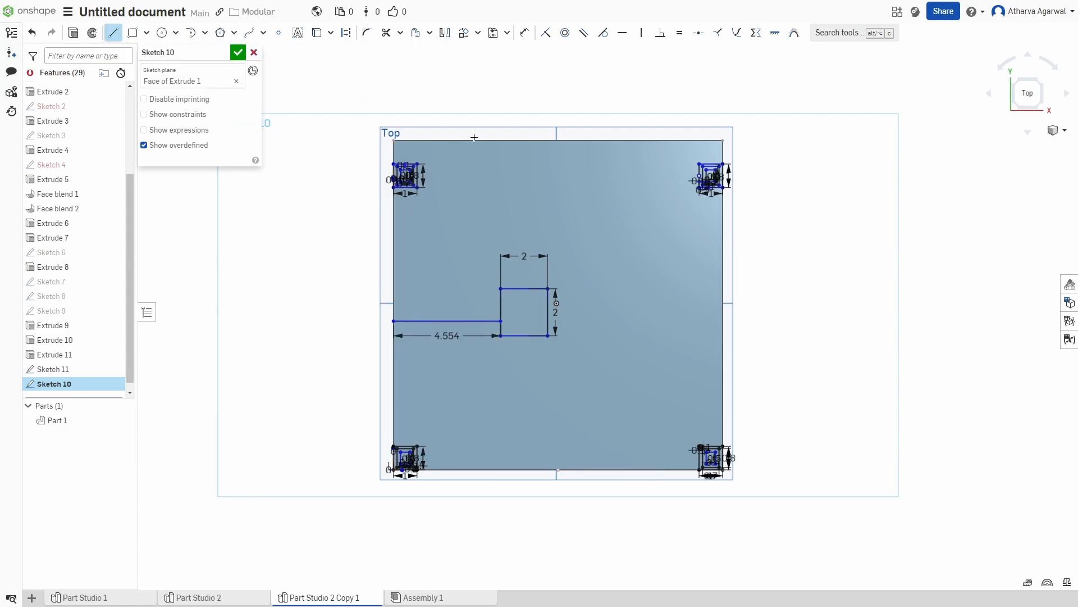
{"action": "left_click", "coordinate": [524, 288]}
{"action": "left_click", "coordinate": [524, 140]}
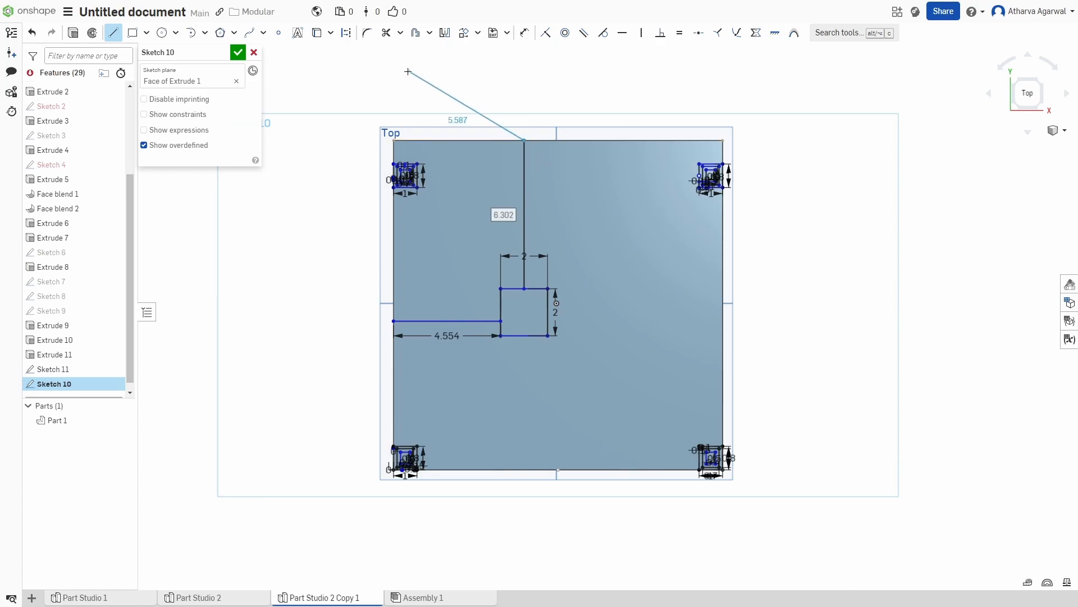
{"action": "left_click", "coordinate": [346, 33]}
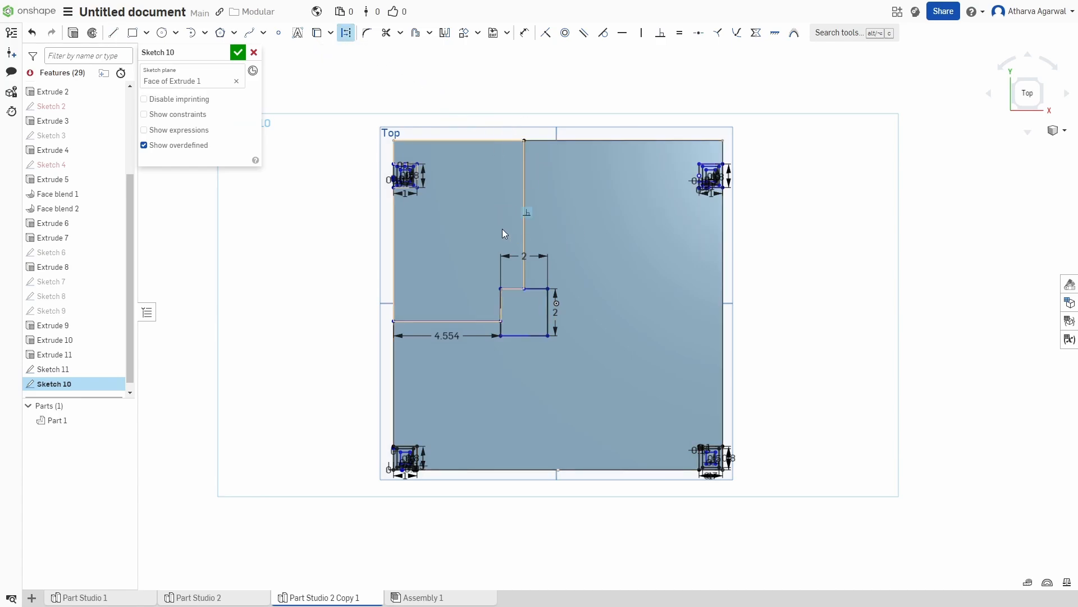
{"action": "left_click", "coordinate": [524, 220]}
- Set the vertical and horizontal distances from the 2 cm square to the box's edges to 6 cm each and finish the sketch
{"action": "key", "text": "d"}
{"action": "left_click", "coordinate": [524, 221]}
{"action": "left_click", "coordinate": [579, 238]}
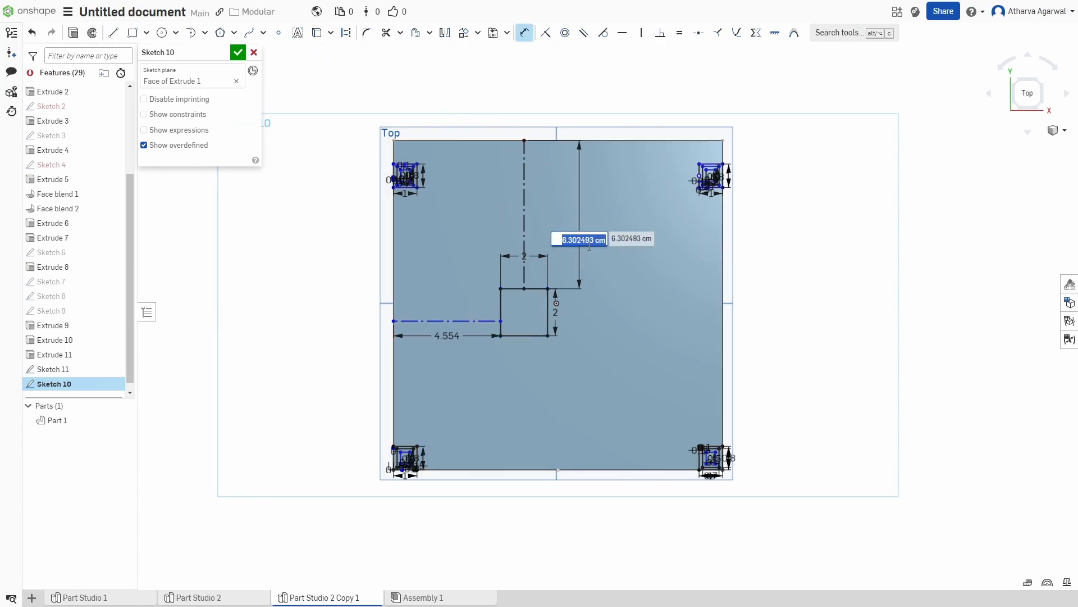
{"action": "type", "text": "6"}
{"action": "key", "text": "Return"}
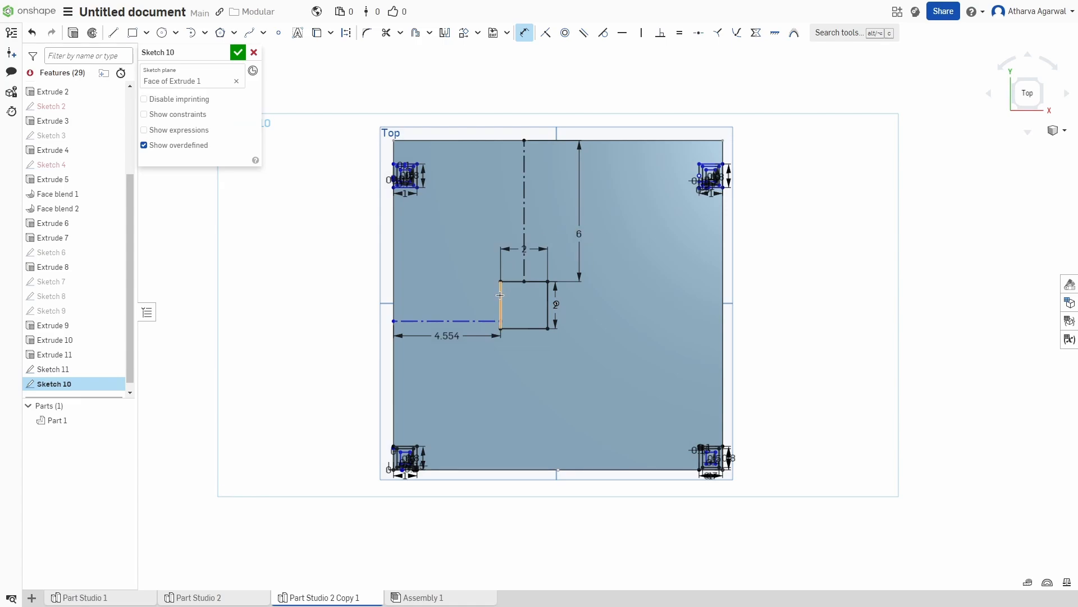
{"action": "left_click", "coordinate": [449, 337]}
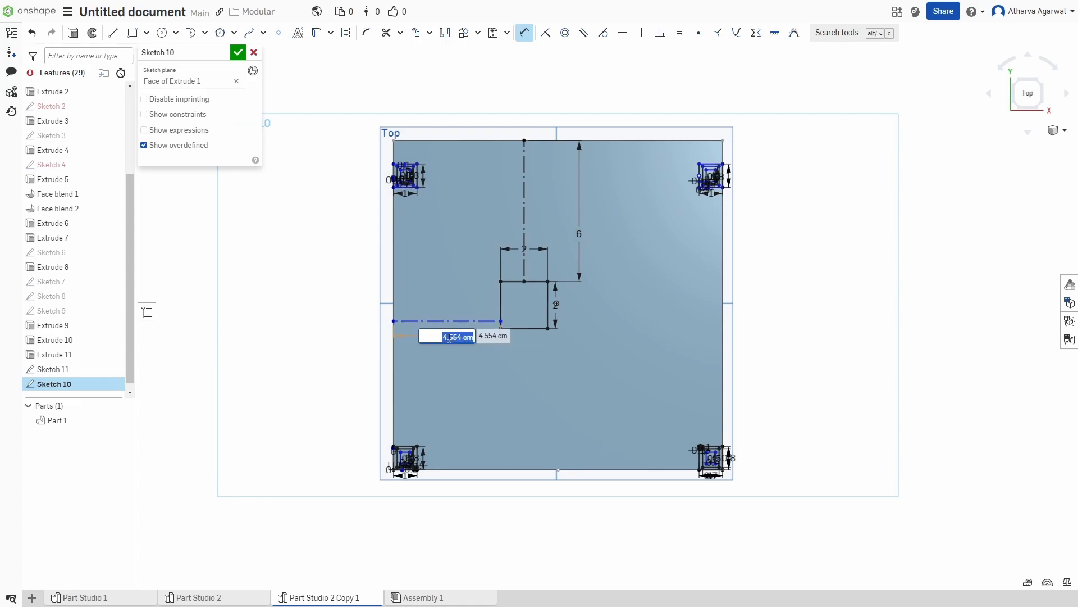
{"action": "key", "text": "Return"}
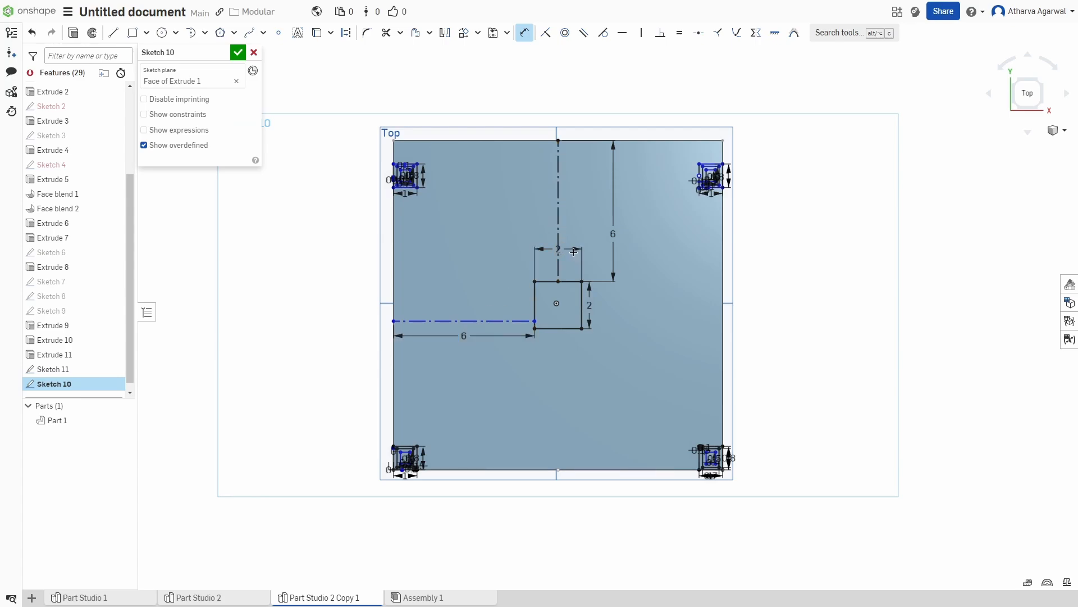
{"action": "key", "text": "Escape"}
{"action": "left_click_drag", "start_coordinate": [574, 252], "coordinate": [560, 265]}
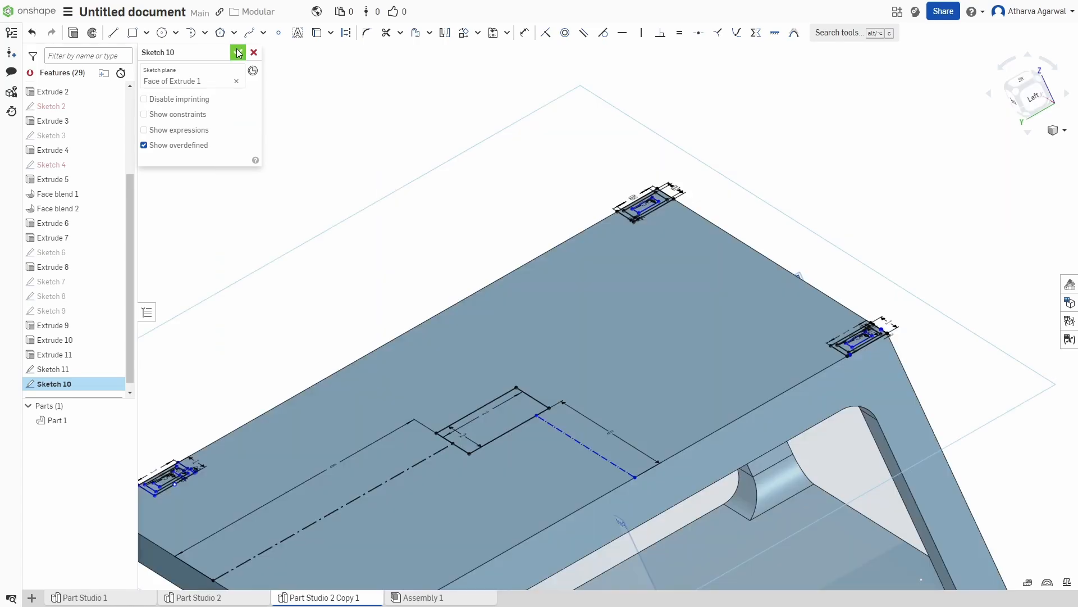
{"action": "left_click", "coordinate": [238, 52]}
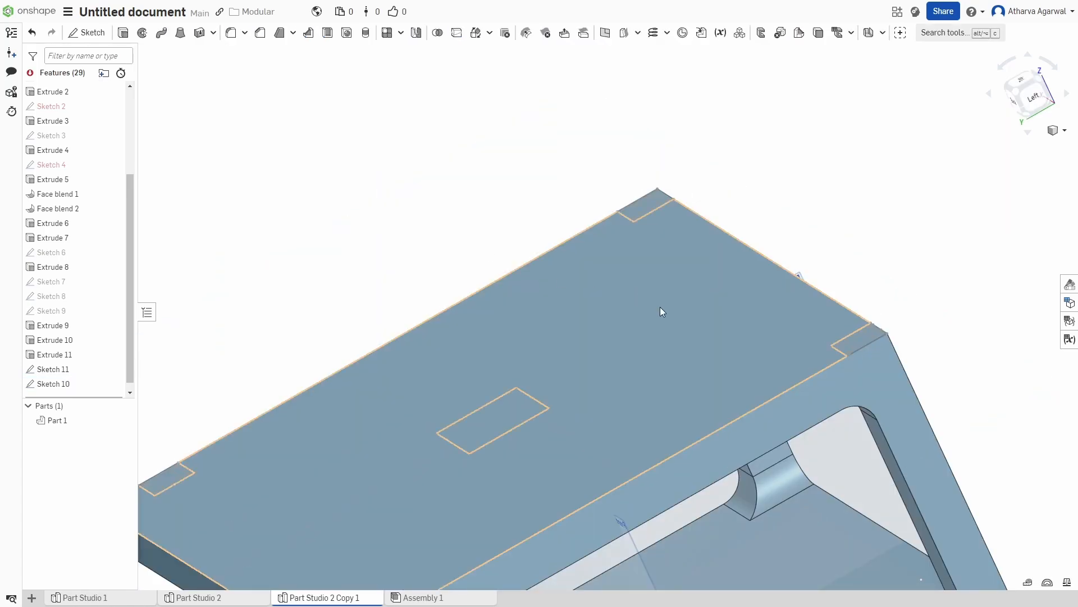
- Cut the central 2 cm square 0.5 cm deep into the box's top face with a blind Remove extrude
{"action": "mouse_move", "coordinate": [699, 461]}
{"action": "right_mouse_down"}
{"action": "mouse_move", "coordinate": [777, 478]}
{"action": "mouse_move", "coordinate": [766, 498]}
{"action": "right_mouse_up"}
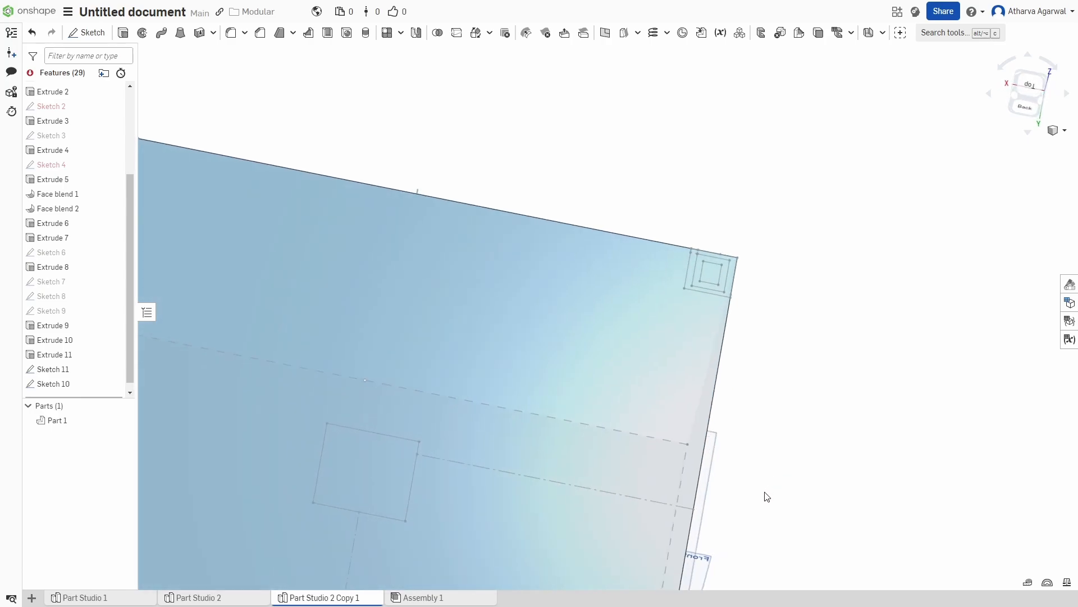
{"action": "left_click", "coordinate": [120, 34]}
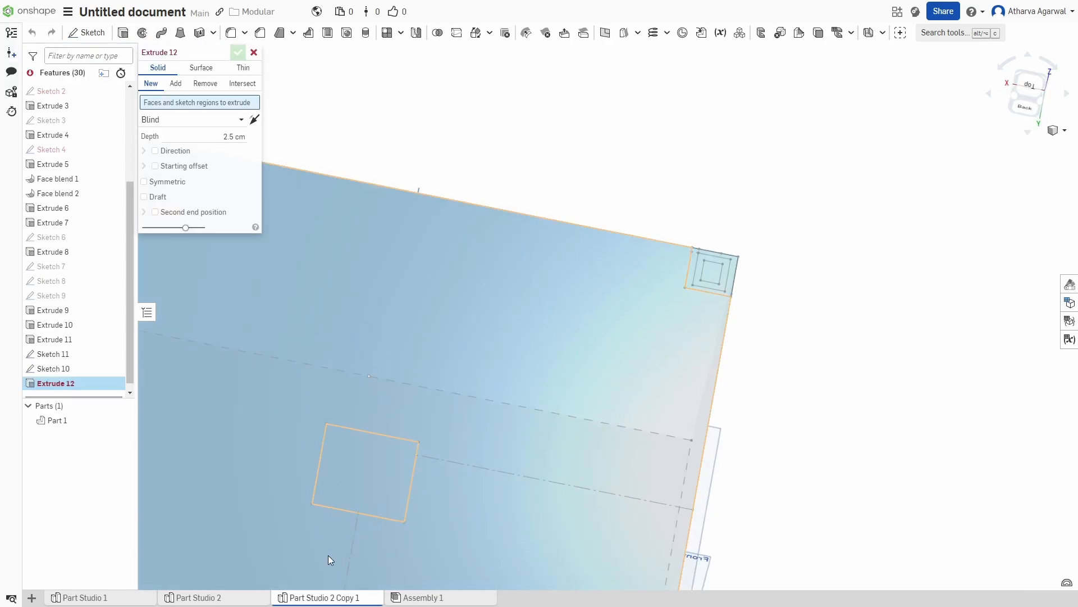
{"action": "left_click", "coordinate": [358, 501]}
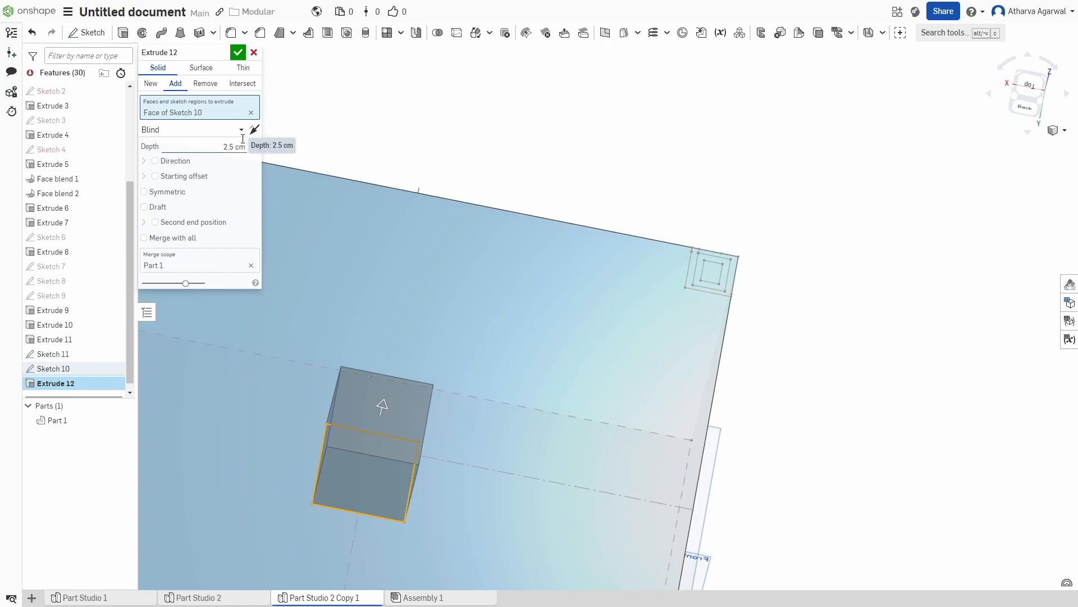
{"action": "left_click", "coordinate": [204, 83]}
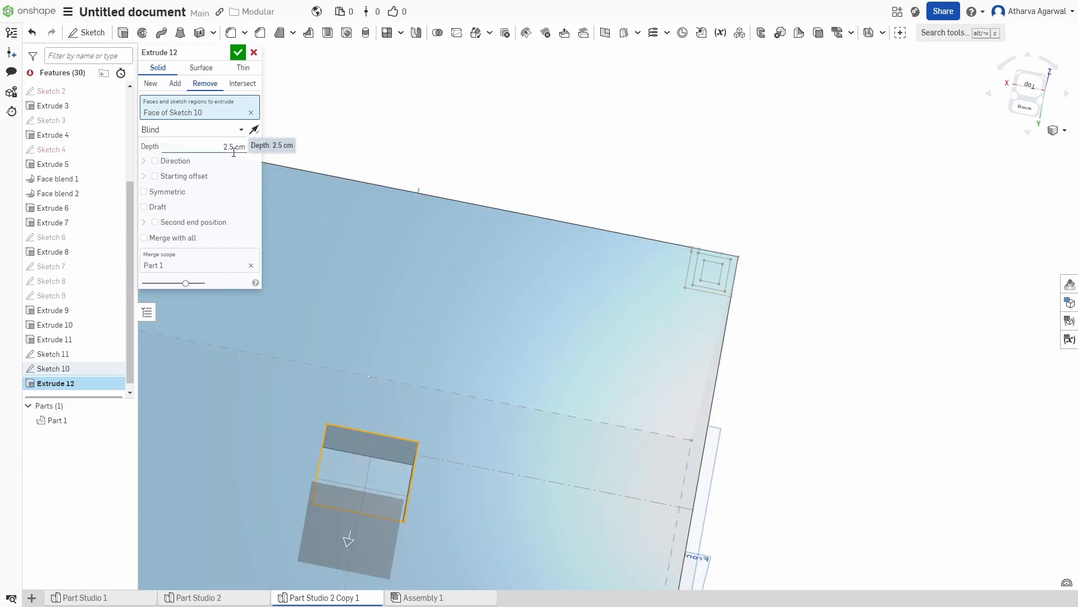
{"action": "left_click", "coordinate": [233, 149]}
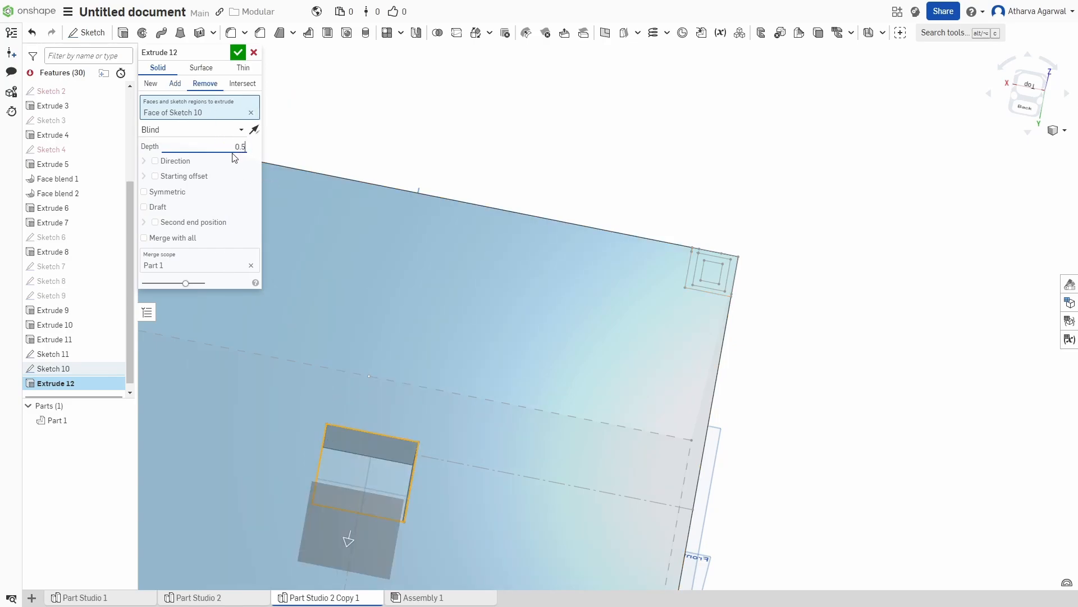
{"action": "key", "text": "Return"}
{"action": "key", "text": "shift+2"}
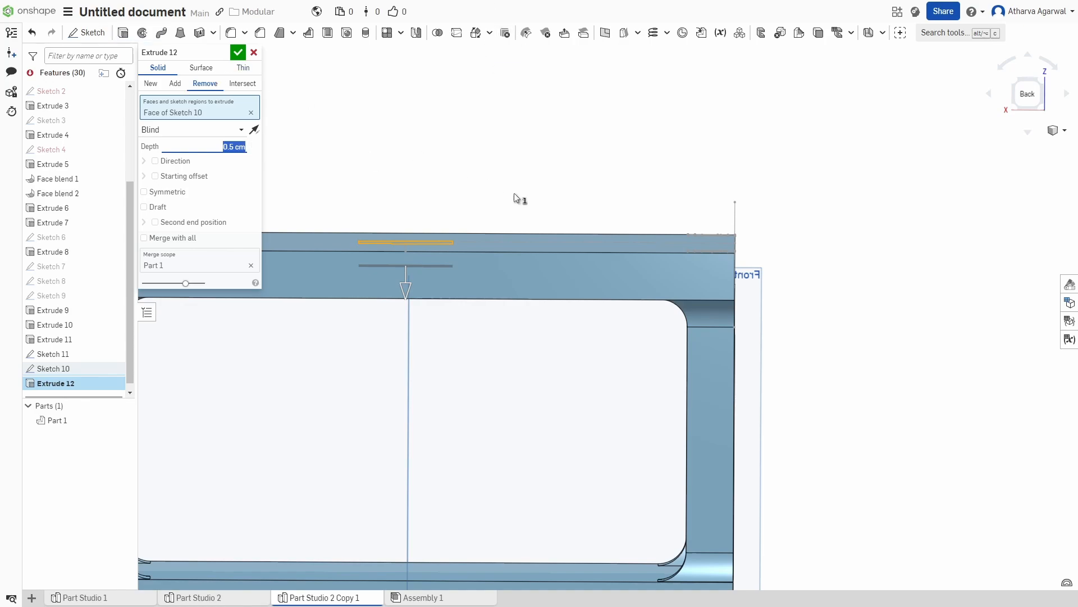
{"action": "right_click_drag", "start_coordinate": [515, 197], "coordinate": [538, 245]}
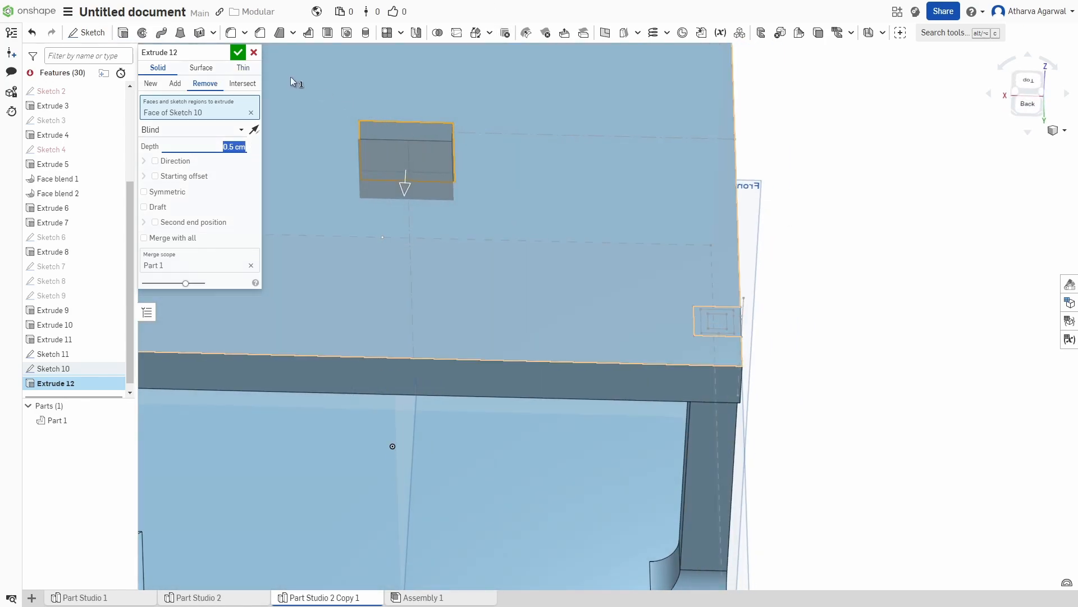
{"action": "left_click", "coordinate": [235, 55]}
- Show Sketch 10 again and set up a 0.5 cm Remove extrude of the ring between the nested squares at one corner
{"action": "right_click_drag", "start_coordinate": [531, 217], "coordinate": [560, 237]}
{"action": "scroll", "coordinate": [682, 303], "scroll_direction": "up", "scroll_amount": 5}
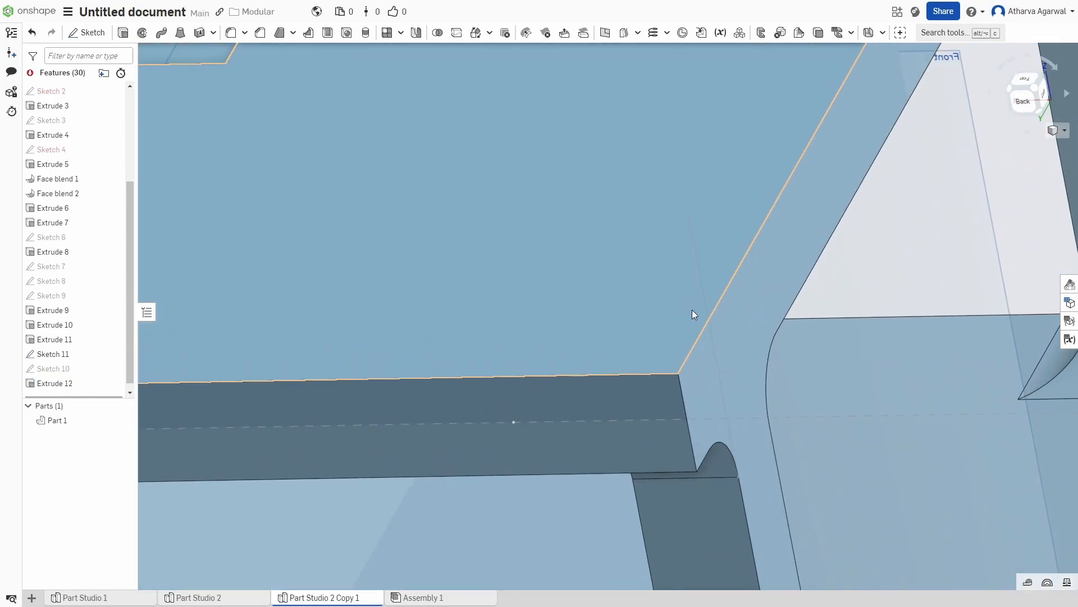
{"action": "scroll", "coordinate": [692, 309], "scroll_direction": "down", "scroll_amount": 6}
{"action": "mouse_move", "coordinate": [679, 302]}
{"action": "right_mouse_down"}
{"action": "mouse_move", "coordinate": [669, 298]}
{"action": "mouse_move", "coordinate": [685, 332]}
{"action": "mouse_move", "coordinate": [673, 318]}
{"action": "mouse_move", "coordinate": [686, 291]}
{"action": "right_mouse_up"}
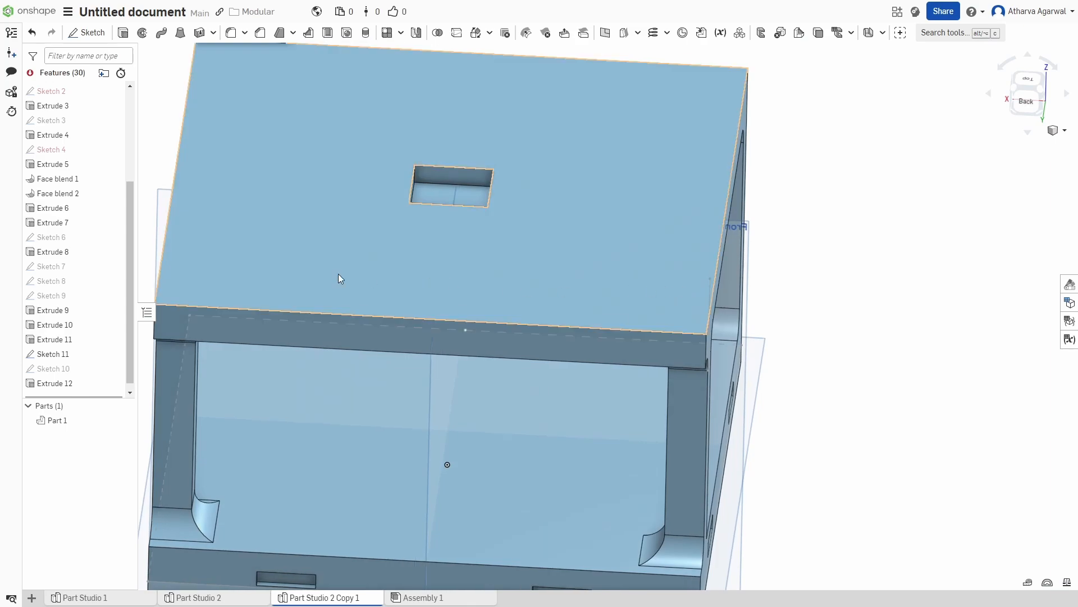
{"action": "left_click", "coordinate": [114, 368]}
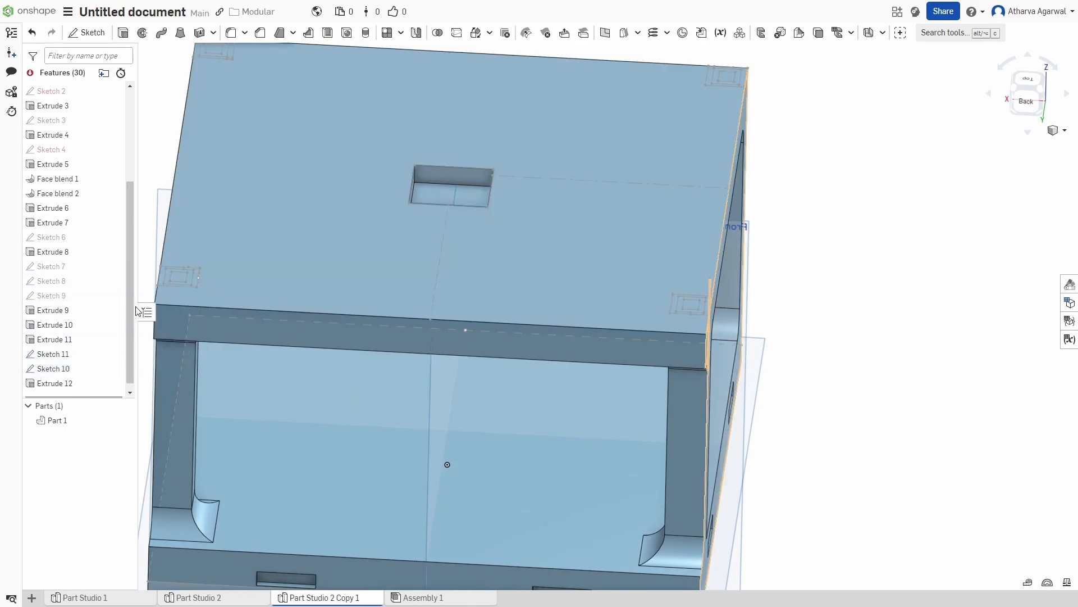
{"action": "scroll", "coordinate": [164, 271], "scroll_direction": "up", "scroll_amount": 10}
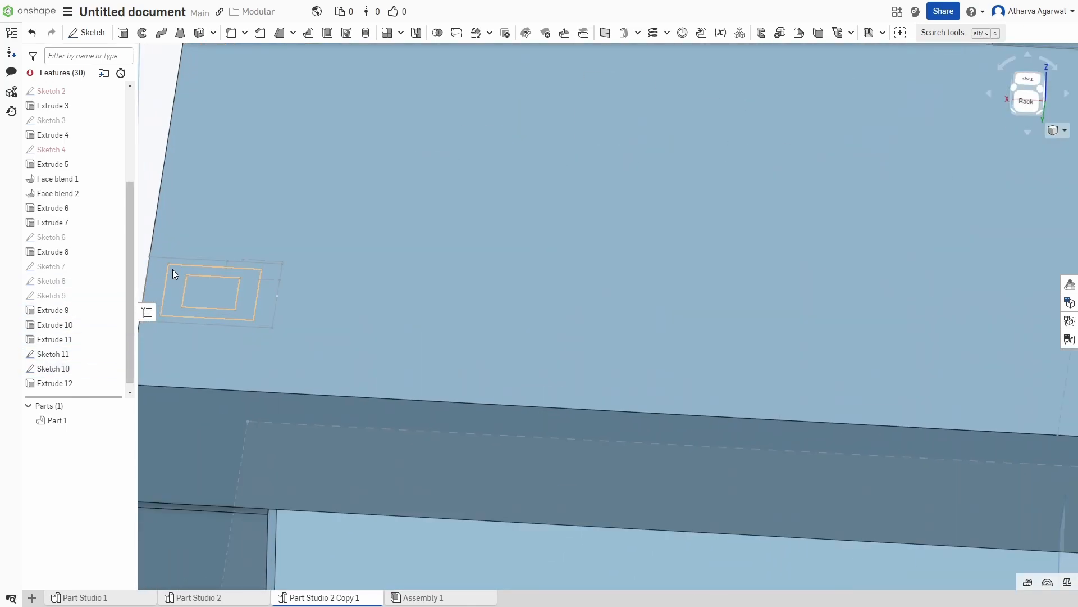
{"action": "left_click", "coordinate": [123, 32]}
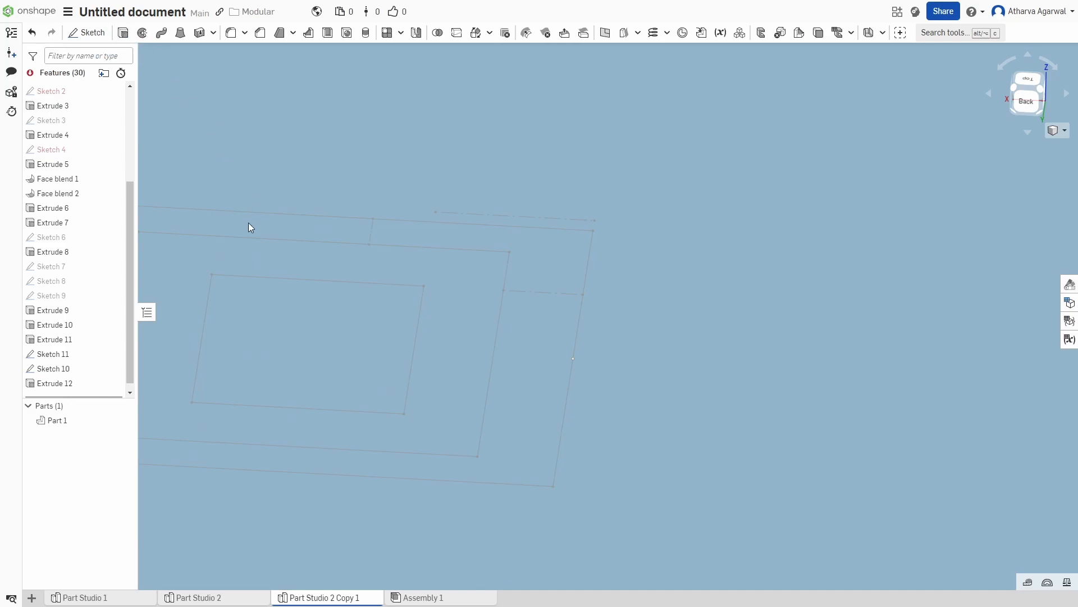
{"action": "left_click", "coordinate": [478, 323]}
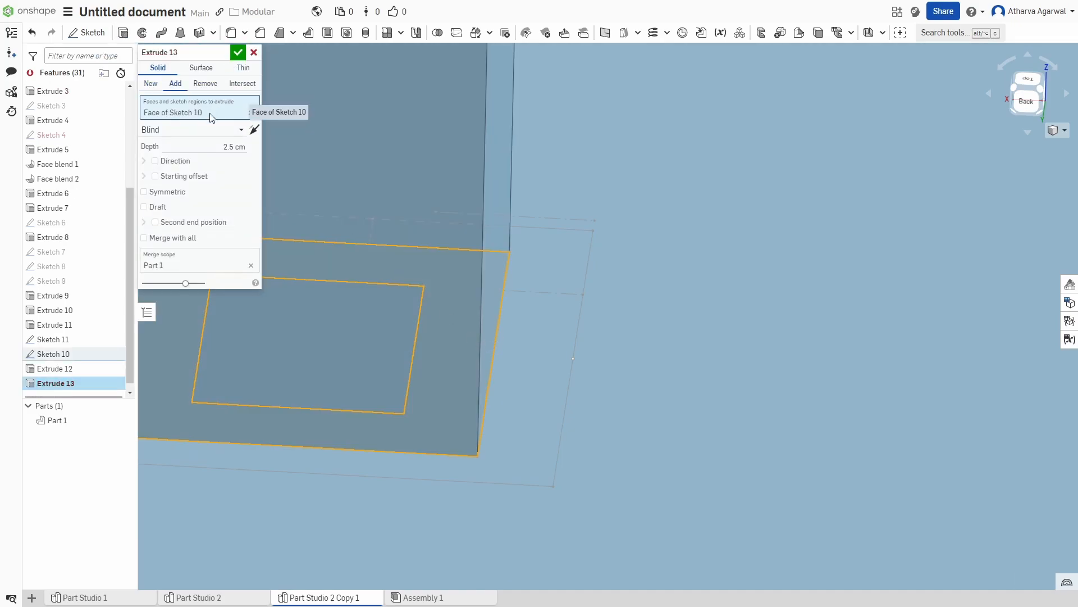
{"action": "left_click", "coordinate": [205, 83]}
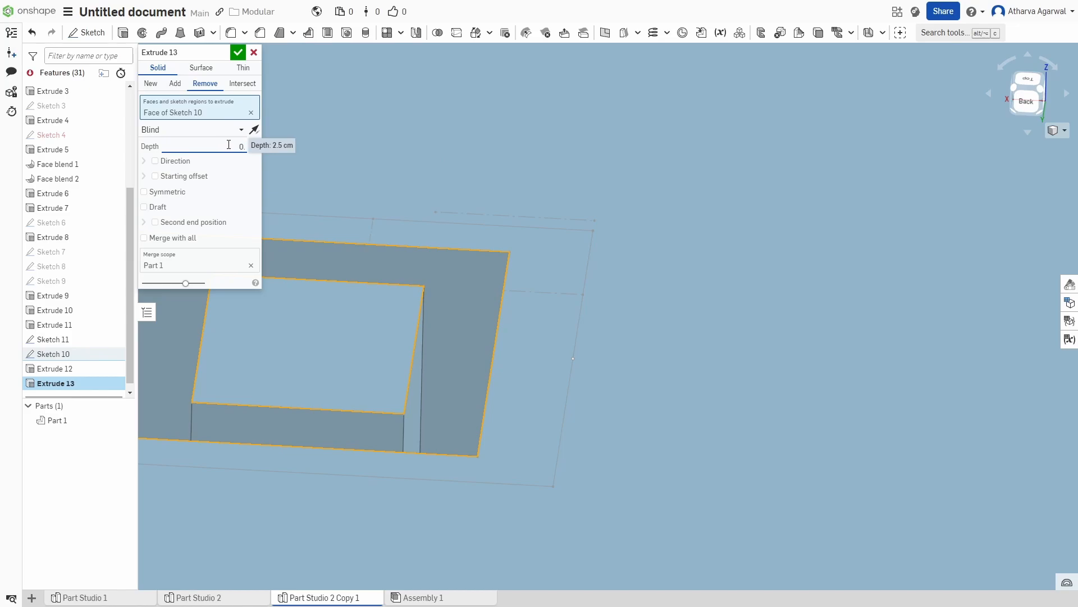
- Include the matching rings at the other corners of the top face in the 0.5 cm cut and complete it
{"action": "mouse_move", "coordinate": [356, 366]}
{"action": "right_mouse_down"}
{"action": "mouse_move", "coordinate": [420, 395]}
{"action": "mouse_move", "coordinate": [383, 412]}
{"action": "mouse_move", "coordinate": [373, 381]}
{"action": "mouse_move", "coordinate": [494, 169]}
{"action": "right_mouse_up"}
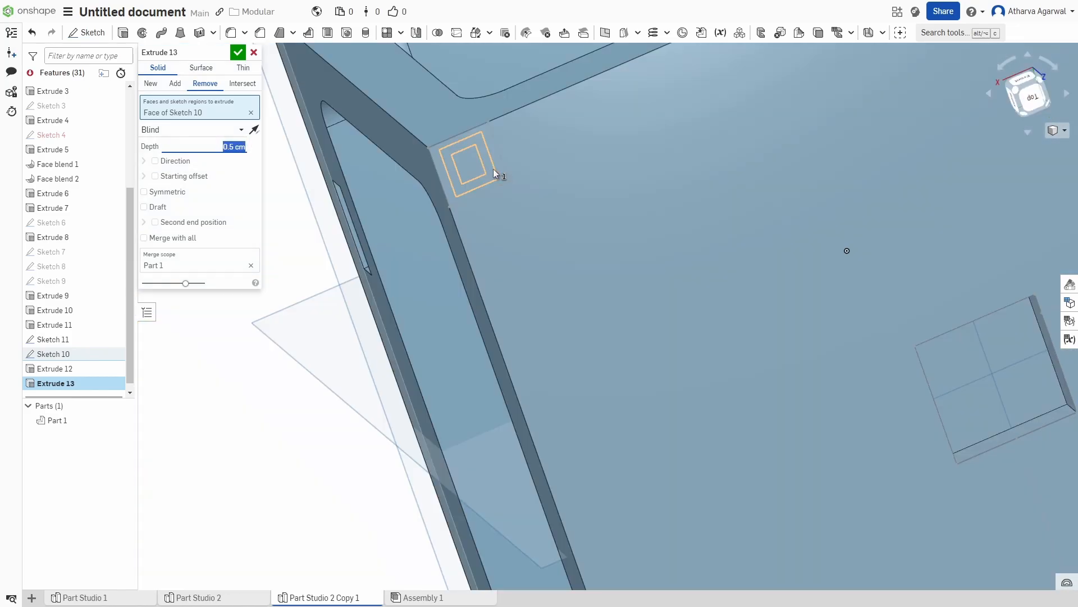
{"action": "left_click", "coordinate": [494, 169]}
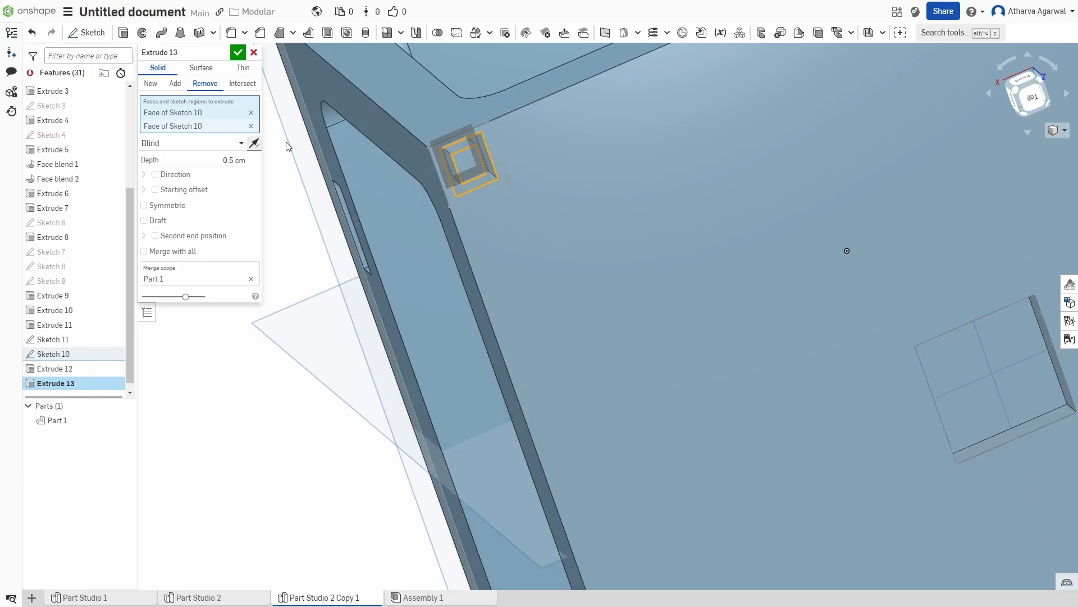
{"action": "middle_click_drag", "start_coordinate": [693, 187], "coordinate": [551, 372]}
{"action": "right_click_drag", "start_coordinate": [552, 373], "coordinate": [766, 349]}
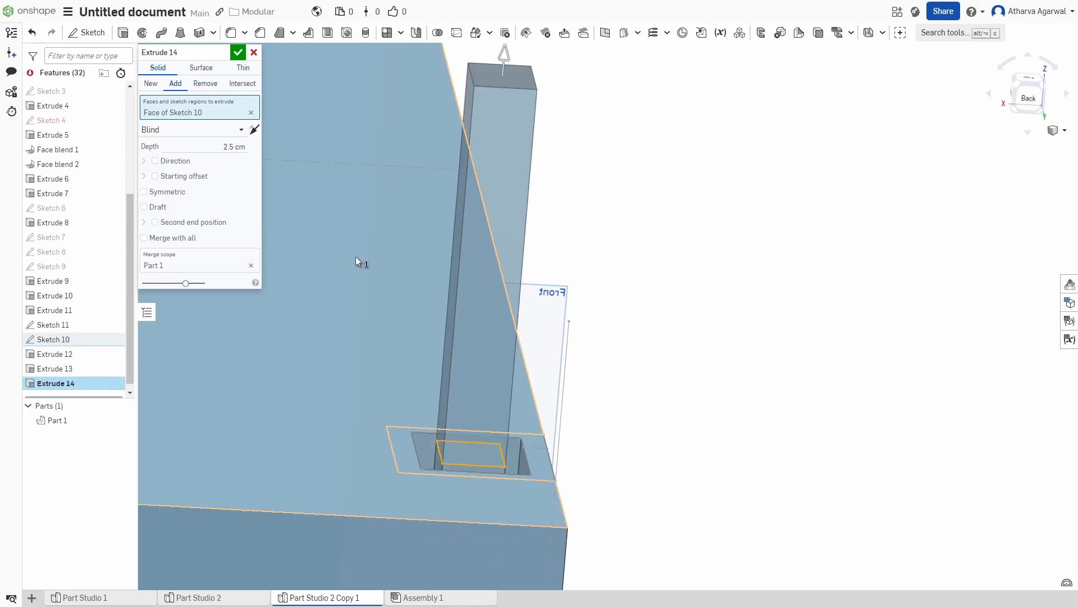
{"action": "mouse_move", "coordinate": [374, 180]}
{"action": "middle_mouse_down"}
{"action": "mouse_move", "coordinate": [457, 335]}
{"action": "mouse_move", "coordinate": [650, 462]}
{"action": "middle_mouse_up"}
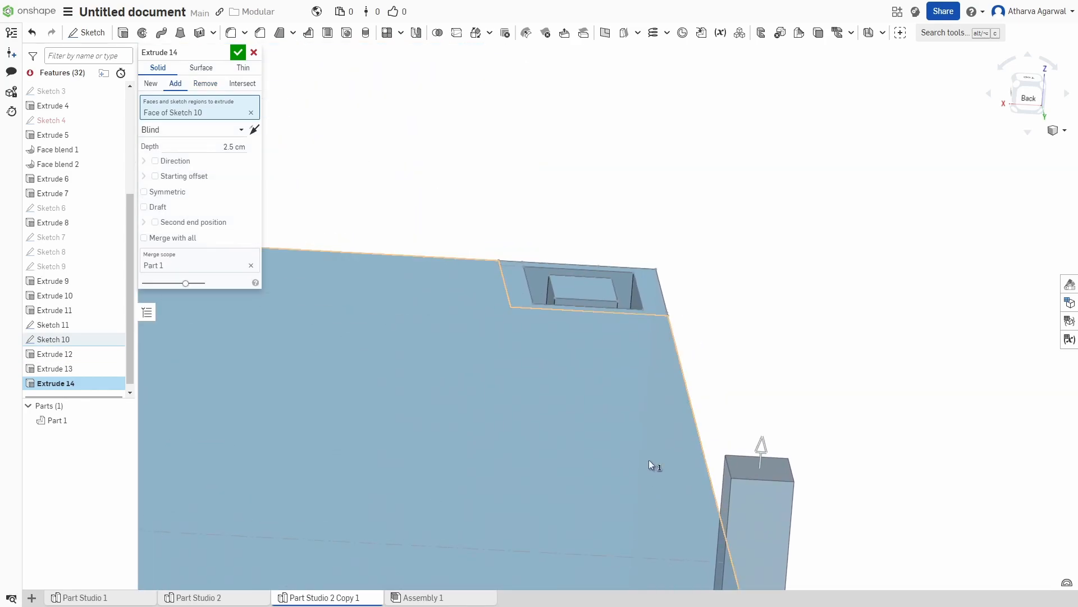
{"action": "left_click", "coordinate": [567, 289]}
{"action": "middle_click_drag", "start_coordinate": [376, 349], "coordinate": [493, 387]}
{"action": "scroll", "coordinate": [494, 388], "scroll_direction": "up", "scroll_amount": 5}
{"action": "left_click", "coordinate": [239, 277]}
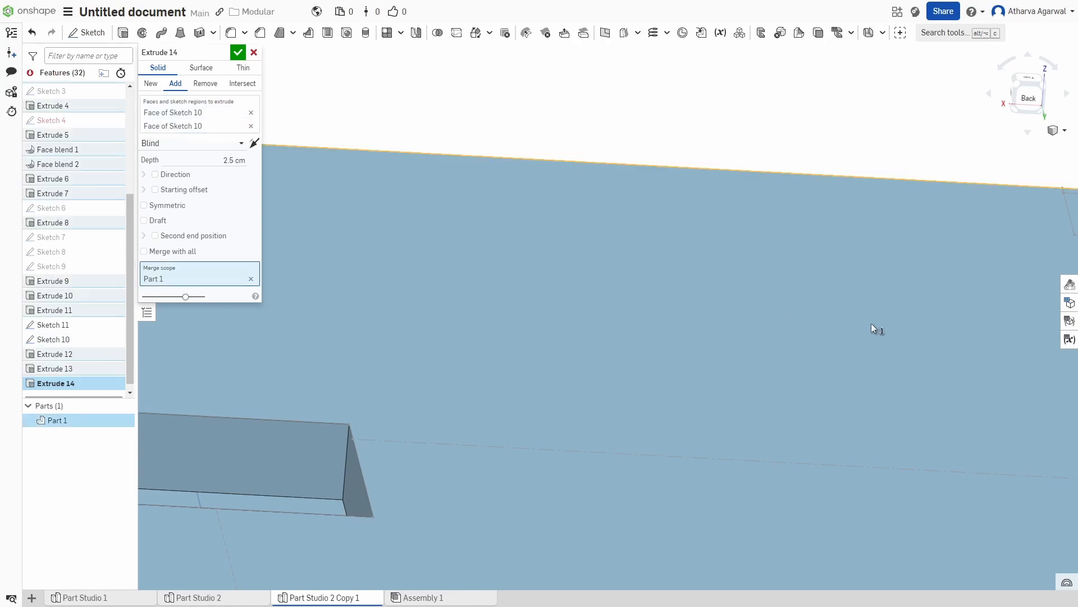
{"action": "scroll", "coordinate": [454, 349], "scroll_direction": "down", "scroll_amount": 5}
{"action": "middle_click_drag", "start_coordinate": [414, 346], "coordinate": [354, 247]}
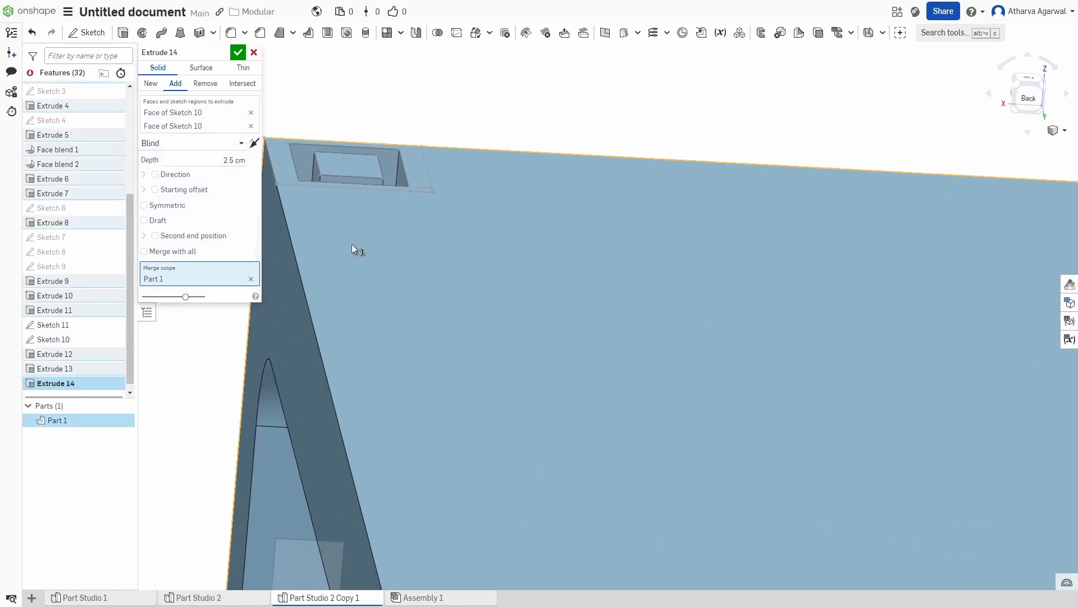
- Set up a Remove extrude of one corner's innermost square, directed down into the box, with a depth of 0.9 cm
{"action": "left_click", "coordinate": [375, 161]}
{"action": "left_click", "coordinate": [361, 176]}
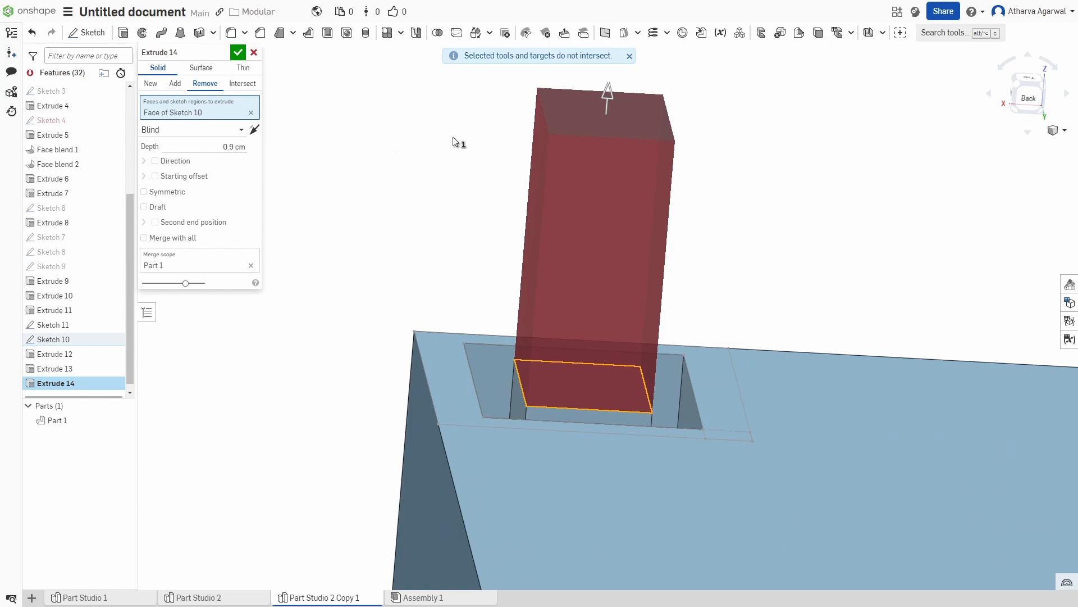
{"action": "left_click_drag", "start_coordinate": [611, 97], "coordinate": [567, 389]}
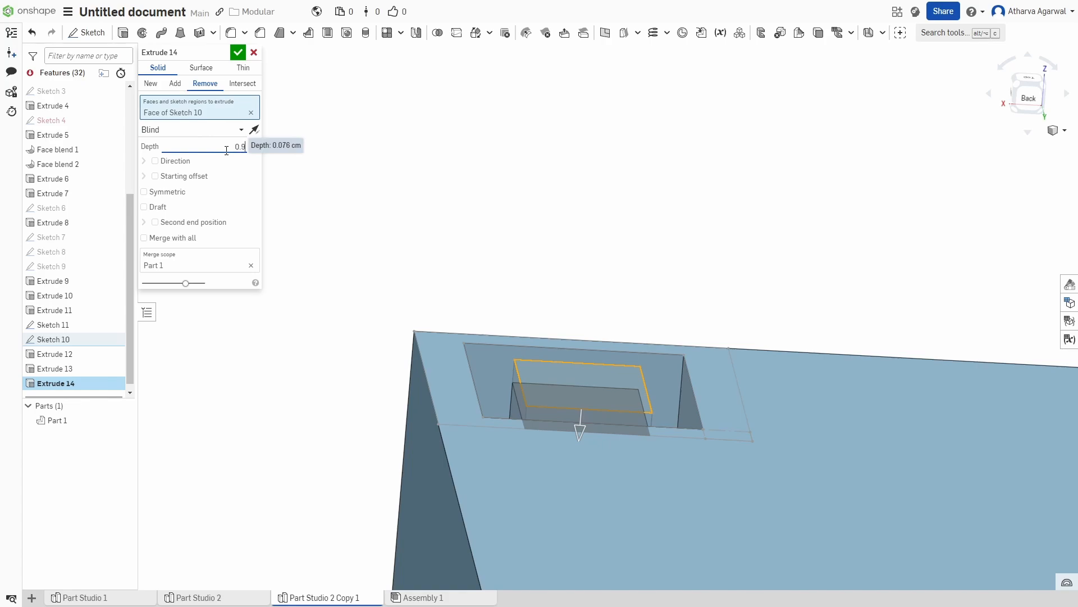
{"action": "key", "text": "Return"}
- Include the innermost squares at the other three corners of the top face in the 0.9 cm Remove extrude and complete it
{"action": "scroll", "coordinate": [445, 470], "scroll_direction": "up", "scroll_amount": 5}
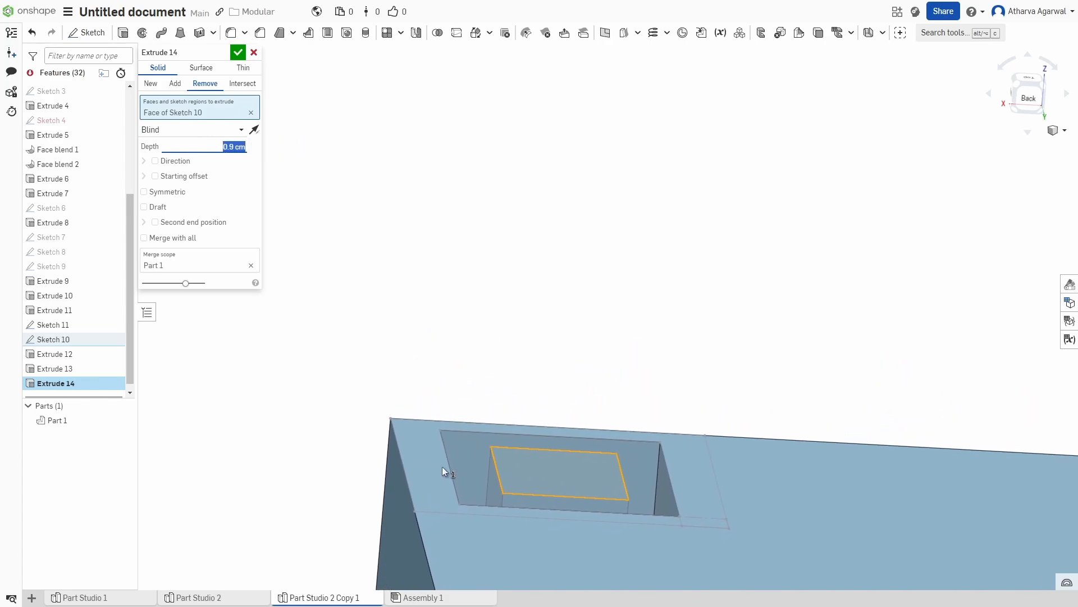
{"action": "scroll", "coordinate": [416, 166], "scroll_direction": "down", "scroll_amount": 5}
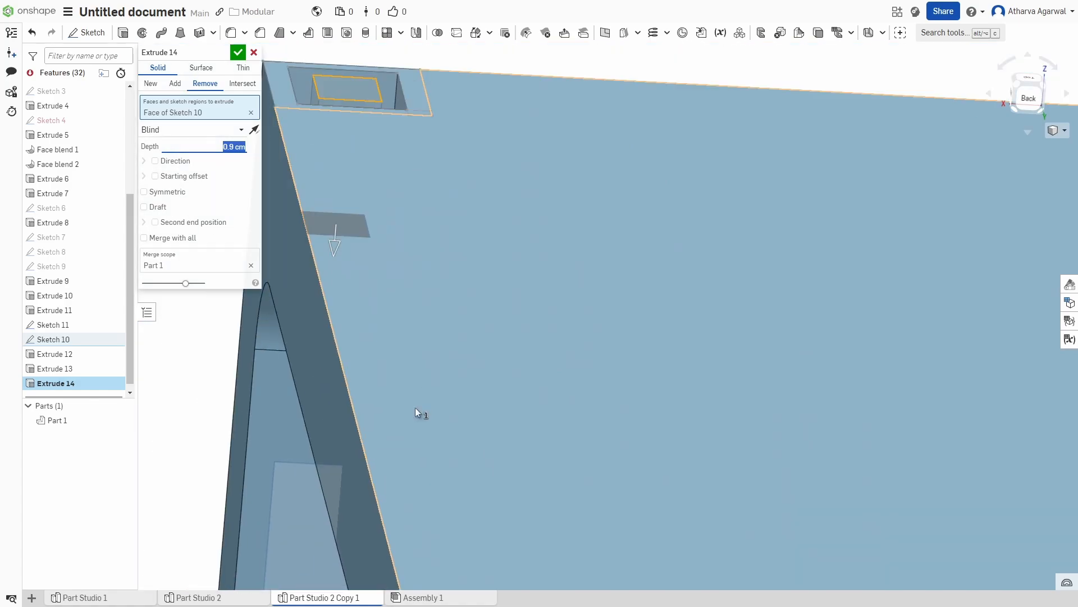
{"action": "scroll", "coordinate": [428, 265], "scroll_direction": "up", "scroll_amount": 3}
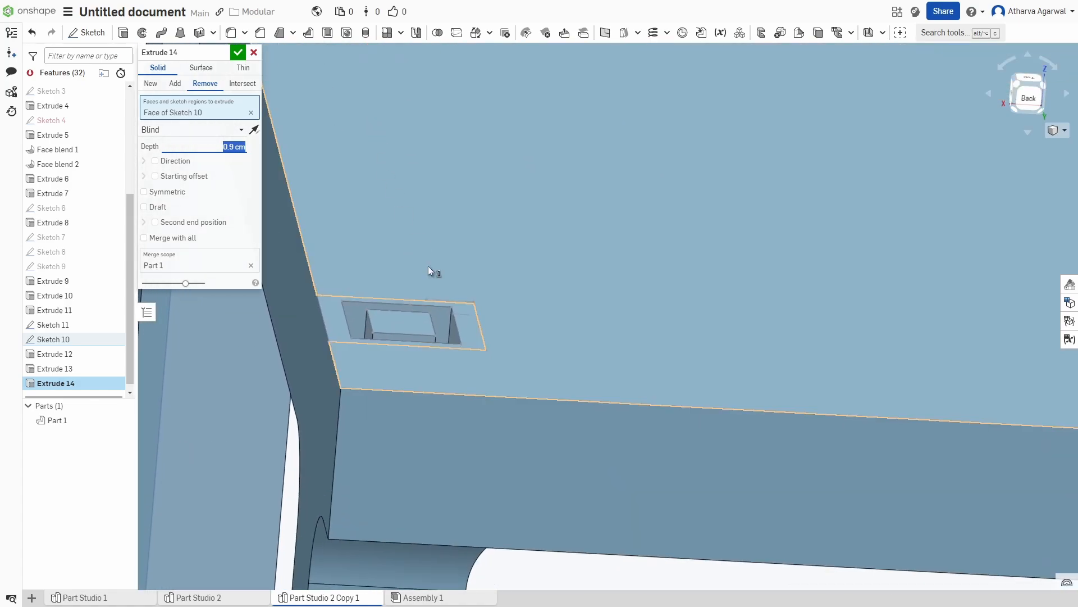
{"action": "left_click", "coordinate": [385, 325]}
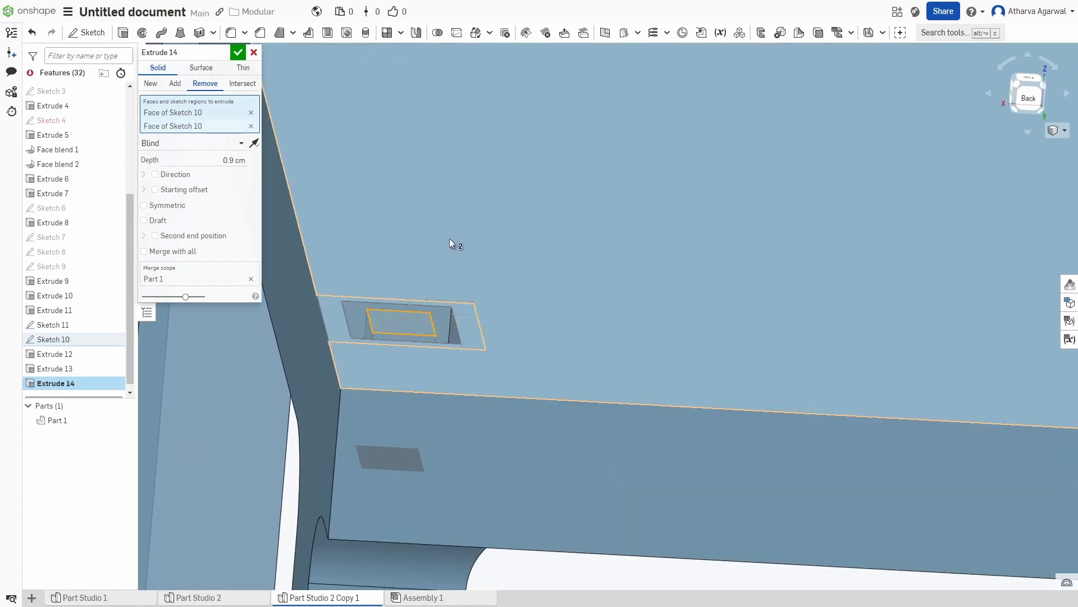
{"action": "scroll", "coordinate": [243, 414], "scroll_direction": "up", "scroll_amount": 5}
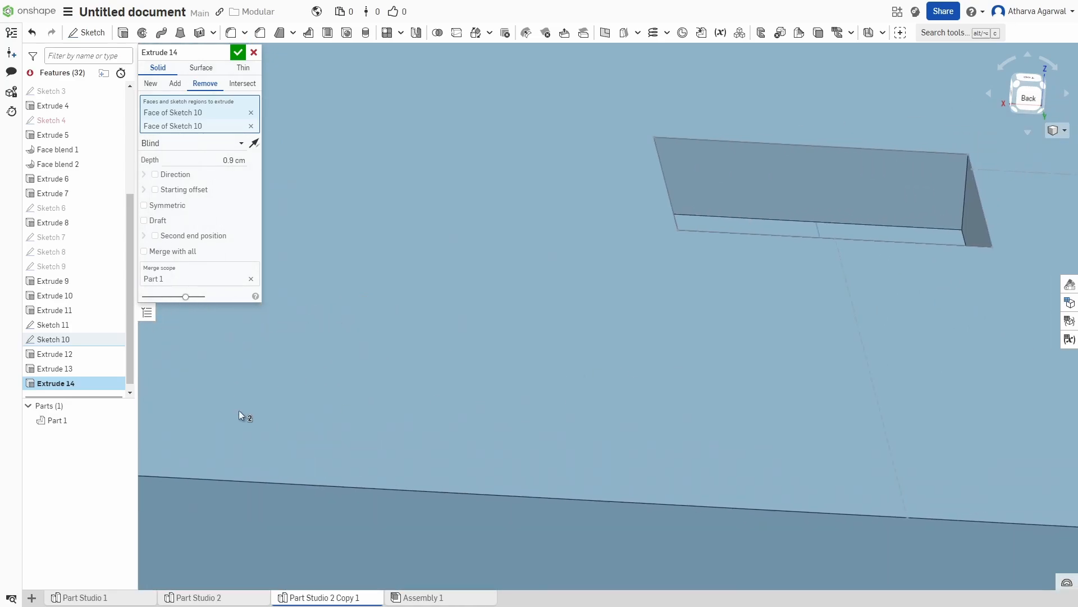
{"action": "scroll", "coordinate": [624, 447], "scroll_direction": "down", "scroll_amount": 5}
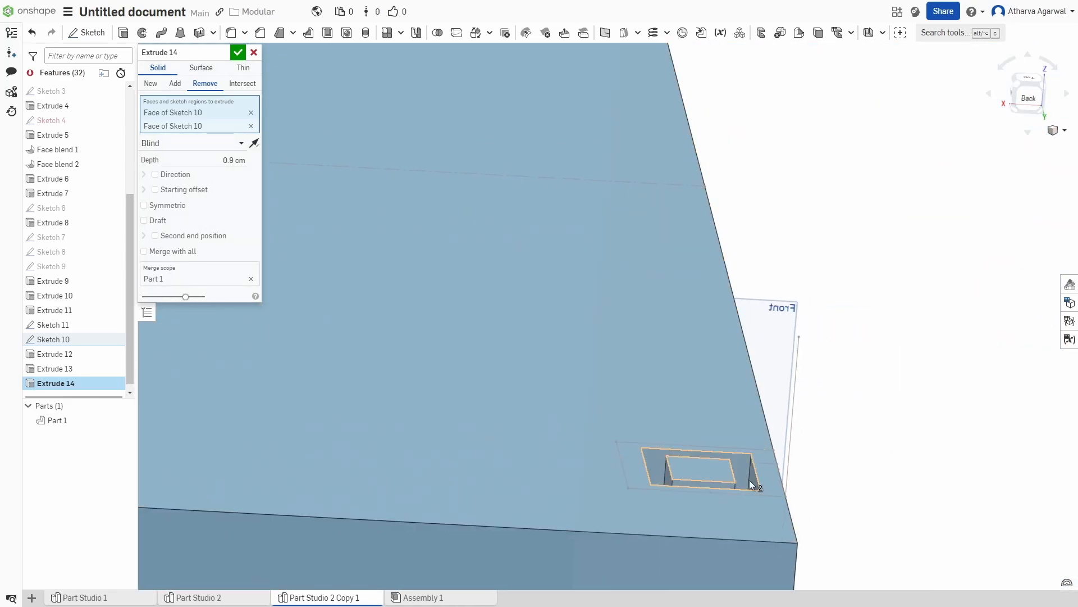
{"action": "left_click", "coordinate": [719, 476]}
{"action": "mouse_move", "coordinate": [710, 373]}
{"action": "right_mouse_down"}
{"action": "mouse_move", "coordinate": [713, 604]}
{"action": "mouse_move", "coordinate": [770, 367]}
{"action": "mouse_move", "coordinate": [753, 428]}
{"action": "mouse_move", "coordinate": [726, 379]}
{"action": "right_mouse_up"}
{"action": "scroll", "coordinate": [726, 379], "scroll_direction": "up", "scroll_amount": 5}
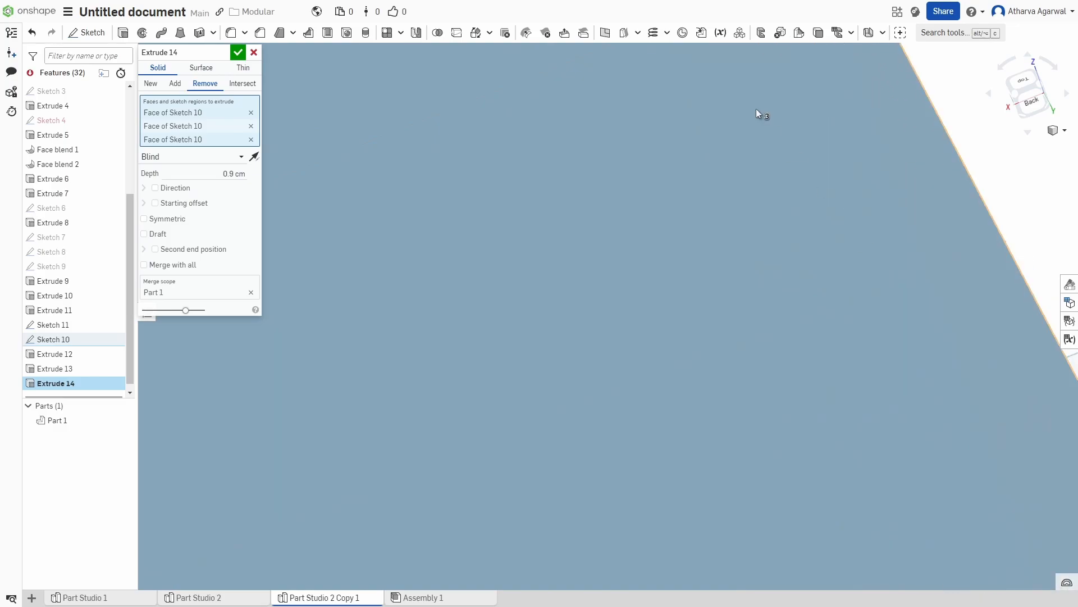
{"action": "scroll", "coordinate": [761, 113], "scroll_direction": "down", "scroll_amount": 5}
{"action": "left_click", "coordinate": [763, 245]}
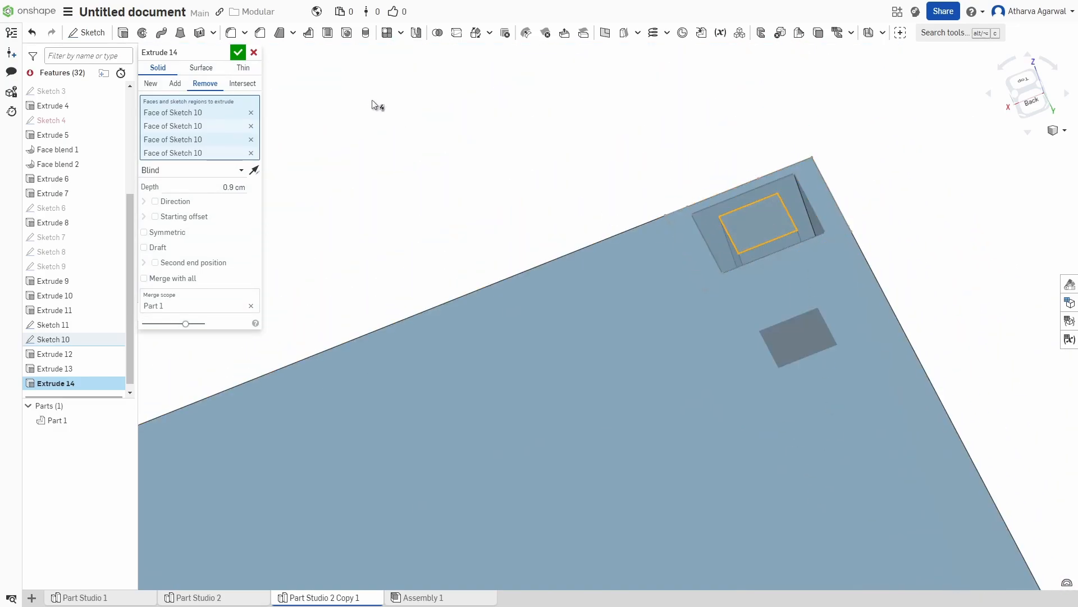
{"action": "left_click", "coordinate": [237, 52]}
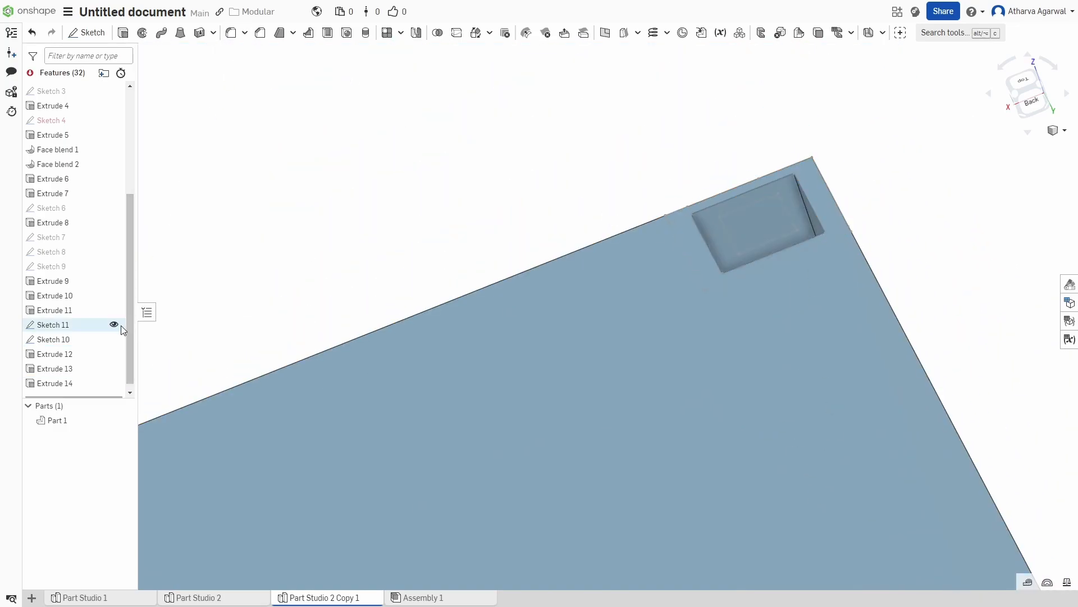
- Review the corner ring cut's extrude settings, and inspect the stepped corner recess and the box's windows and slots from several sides
{"action": "double_click", "coordinate": [97, 371]}
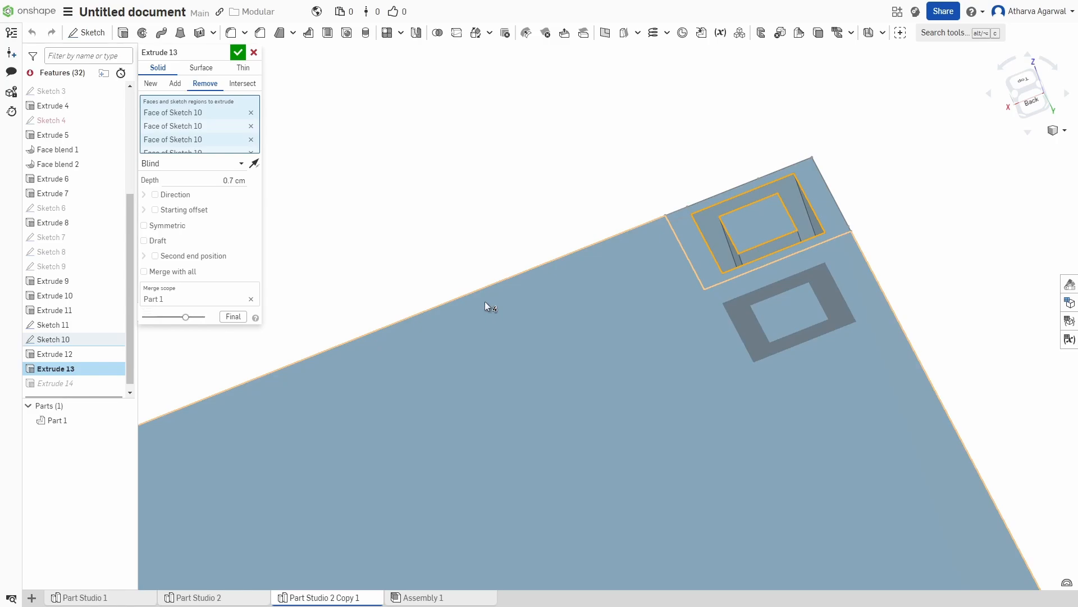
{"action": "left_click", "coordinate": [238, 52]}
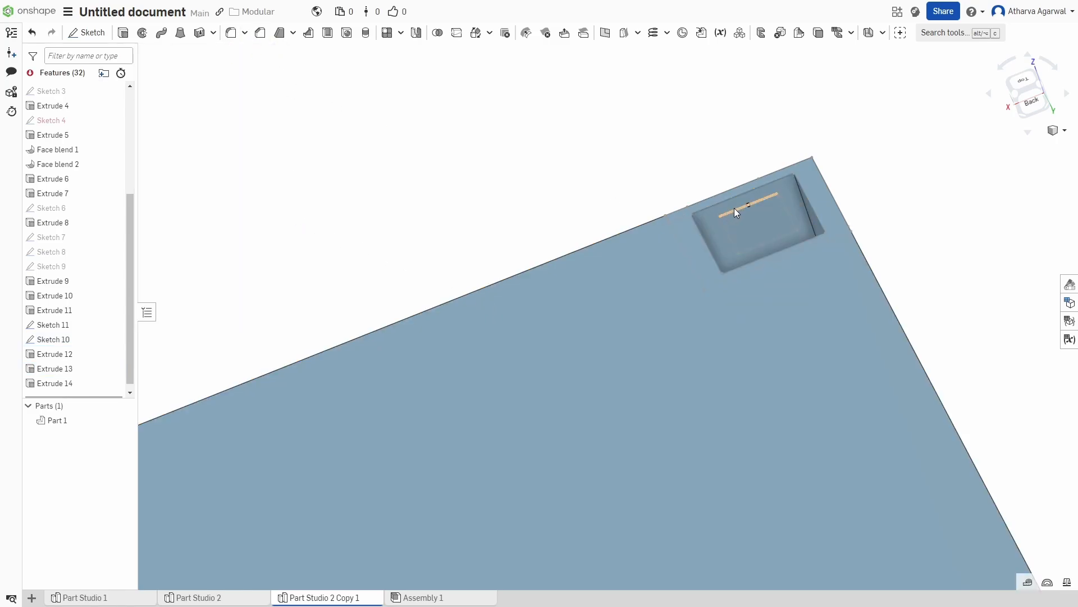
{"action": "right_click_drag", "start_coordinate": [777, 231], "coordinate": [801, 271]}
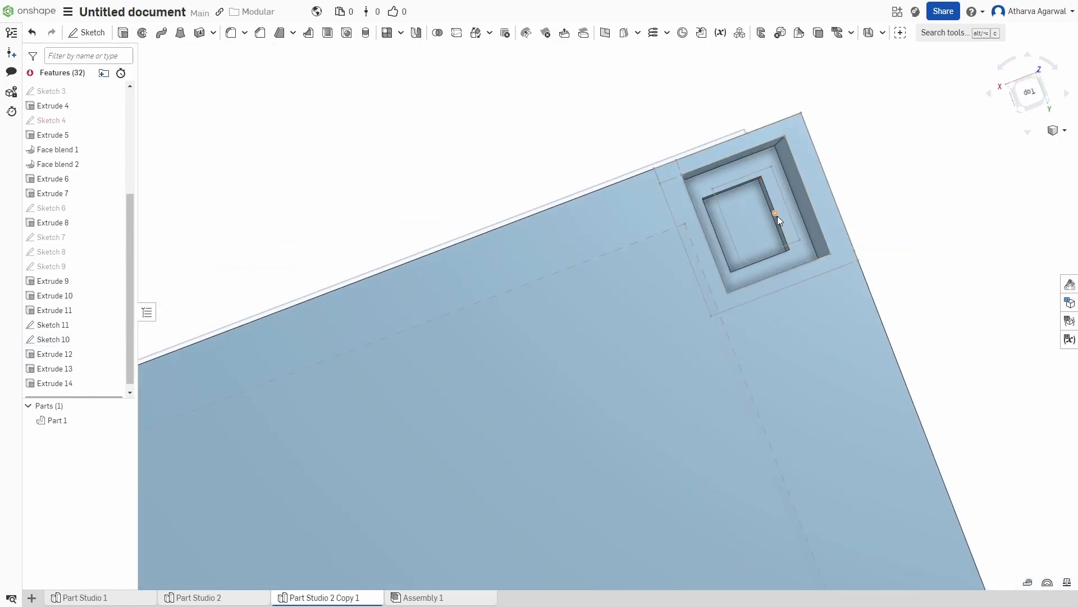
{"action": "scroll", "coordinate": [859, 260], "scroll_direction": "down", "scroll_amount": 2}
{"action": "scroll", "coordinate": [777, 484], "scroll_direction": "down", "scroll_amount": 3}
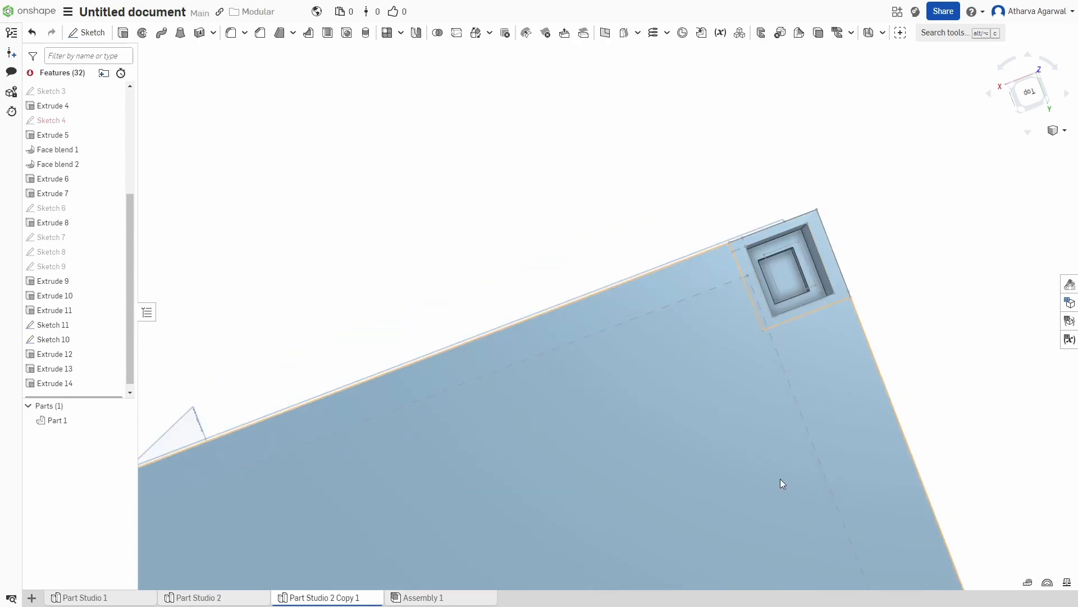
{"action": "middle_click_drag", "start_coordinate": [715, 501], "coordinate": [701, 183]}
{"action": "middle_click_drag", "start_coordinate": [671, 381], "coordinate": [640, 298]}
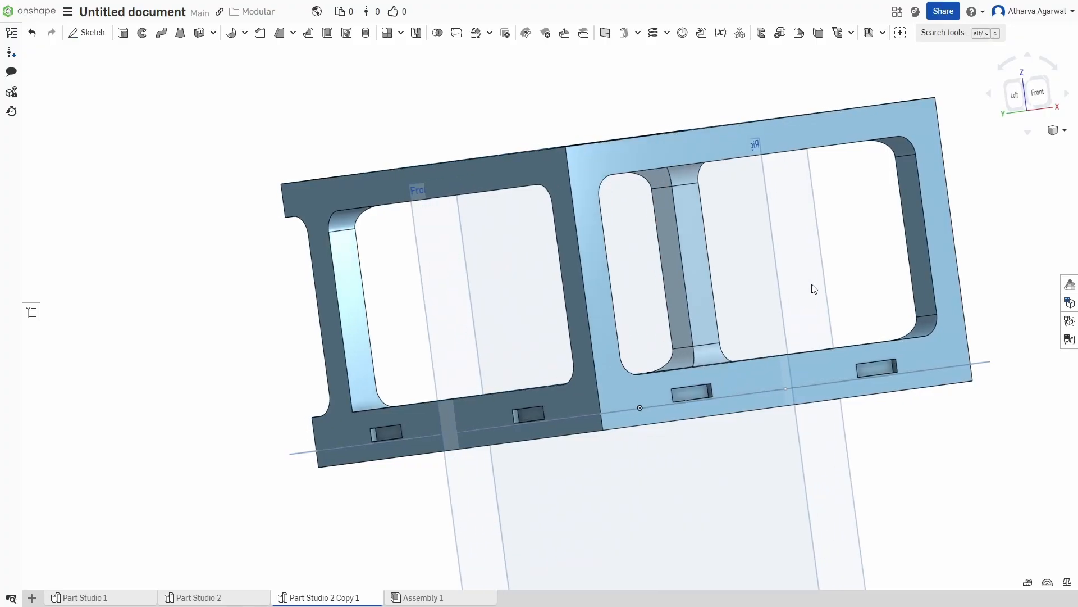
{"action": "right_click_drag", "start_coordinate": [814, 287], "coordinate": [528, 322]}
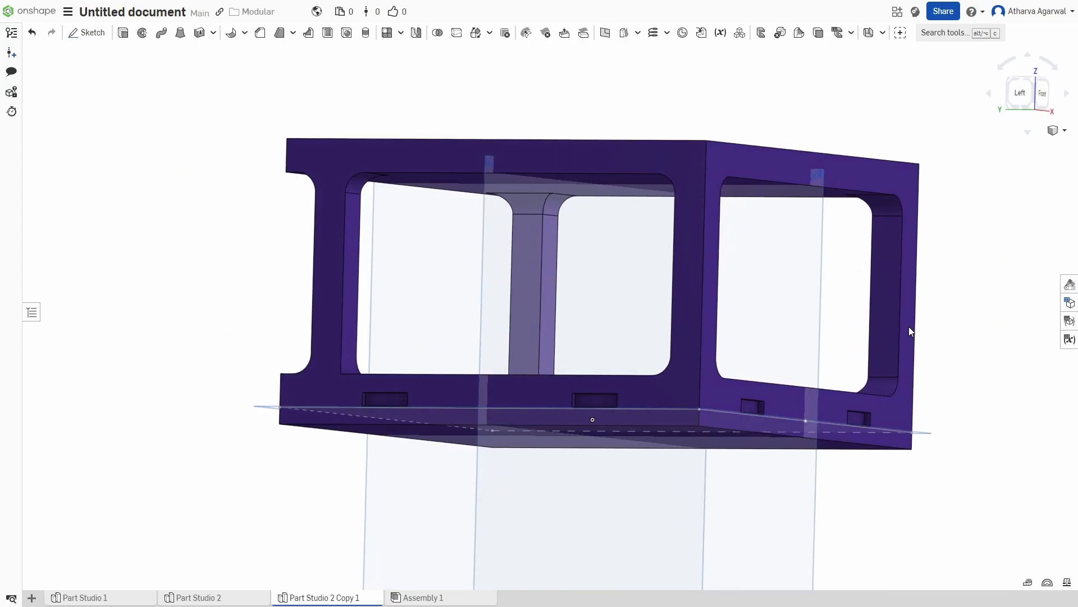
{"action": "right_click_drag", "start_coordinate": [893, 331], "coordinate": [876, 329]}
{"action": "right_click_drag", "start_coordinate": [857, 325], "coordinate": [837, 325]}
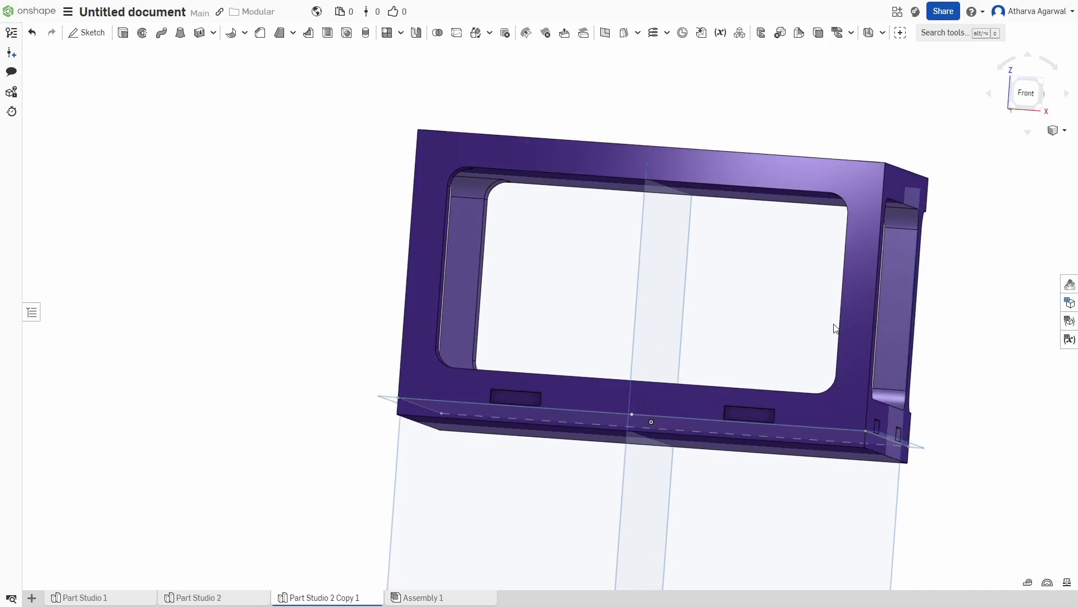